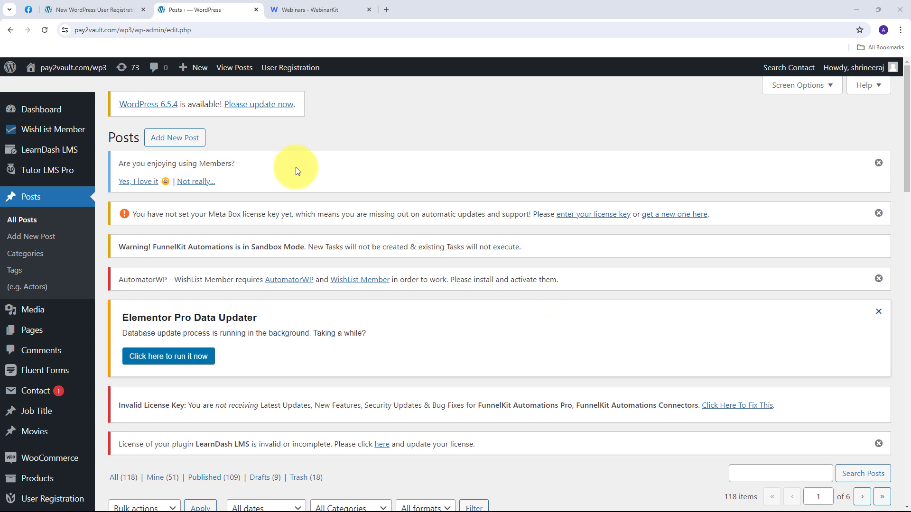
Step: Review the New WordPress User Registration form, then bring up the WebinarKit webinars list
{"action": "left_click", "coordinate": [102, 9]}
{"action": "scroll", "coordinate": [147, 220], "scroll_direction": "down", "scroll_amount": 2}
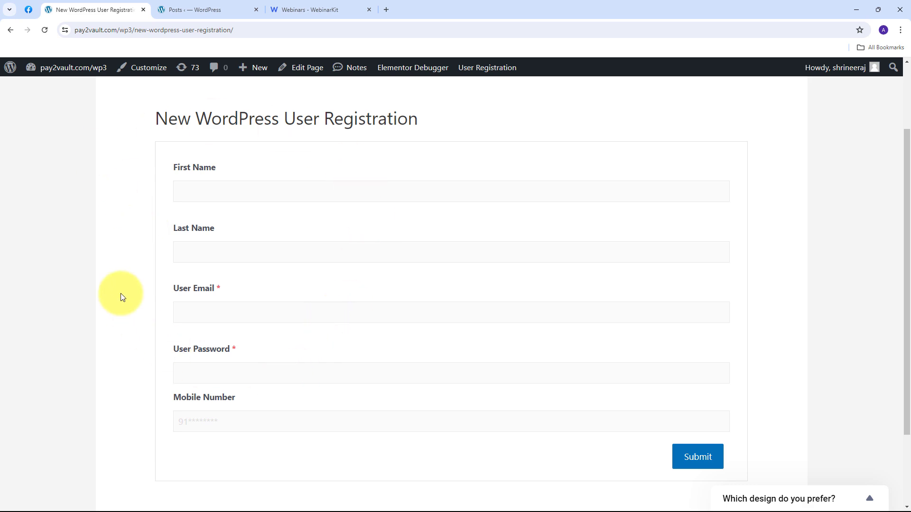
{"action": "left_click", "coordinate": [190, 8]}
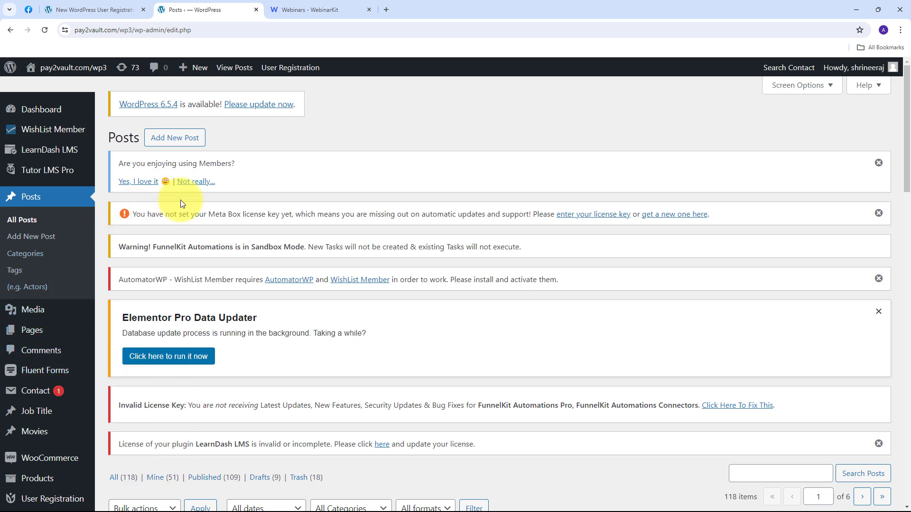
{"action": "key", "text": "ctrl+Tab"}
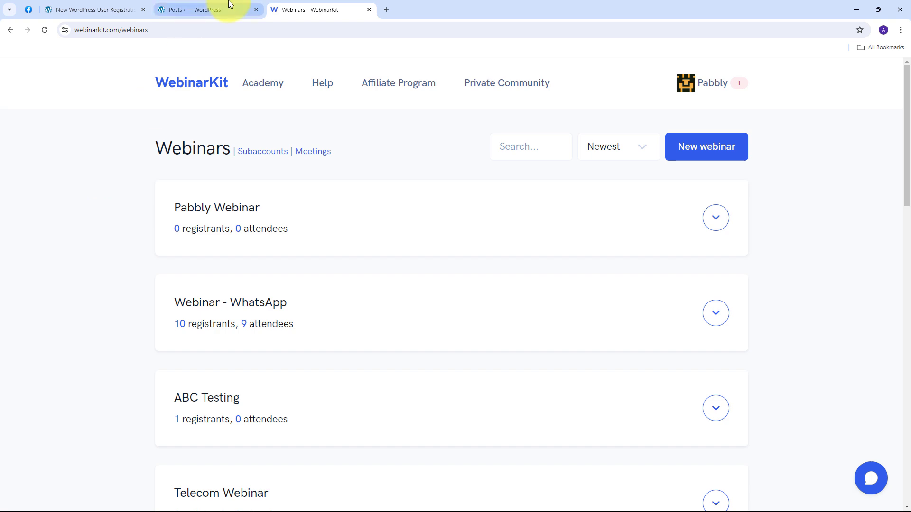
{"action": "left_click", "coordinate": [214, 5]}
{"action": "left_click", "coordinate": [282, 5]}
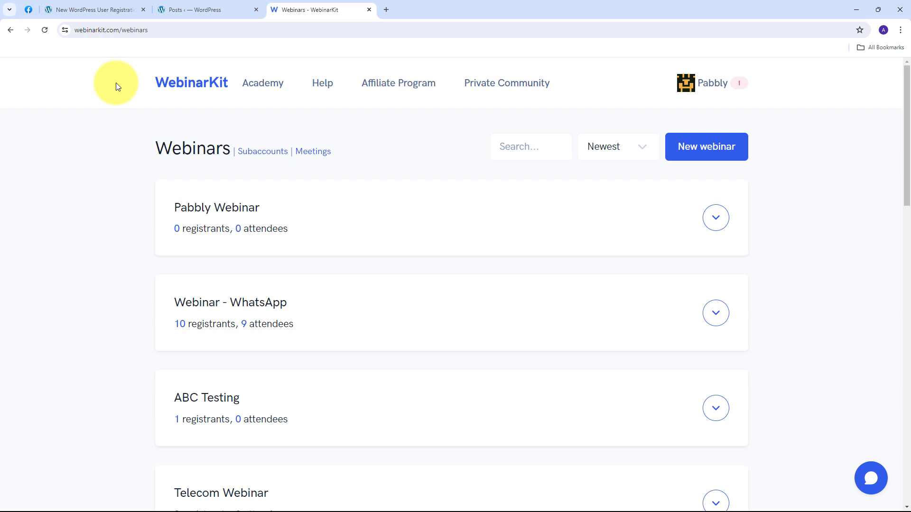
Step: Go to pabbly.com/ in a new Chrome tab
{"action": "left_click", "coordinate": [386, 10]}
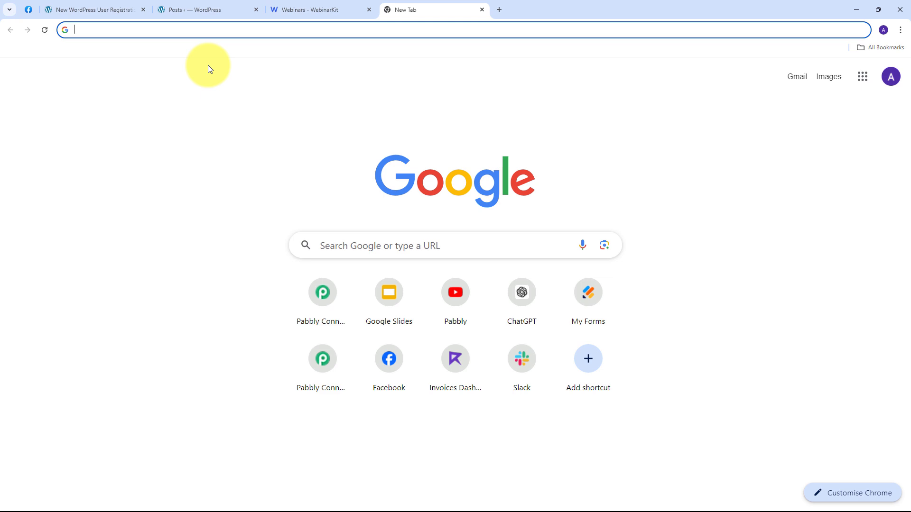
{"action": "type", "text": "pabbly.com/"}
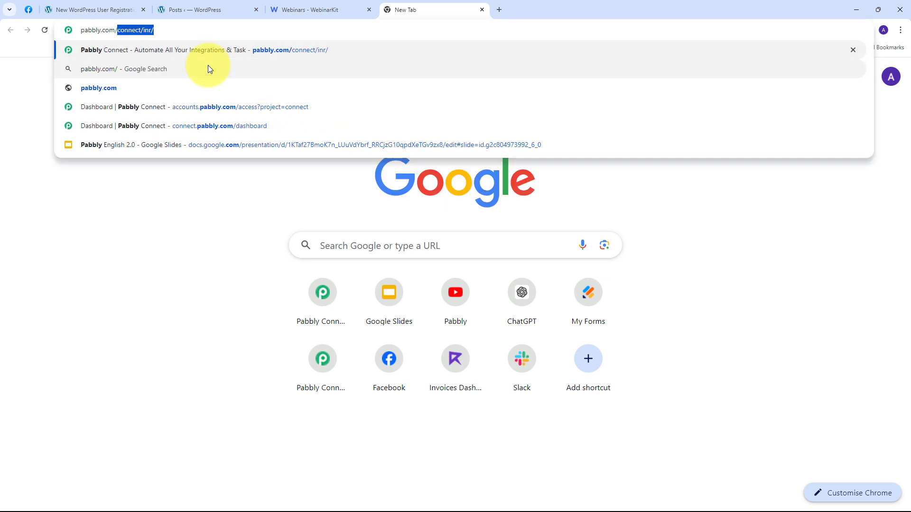
{"action": "key", "text": "Return"}
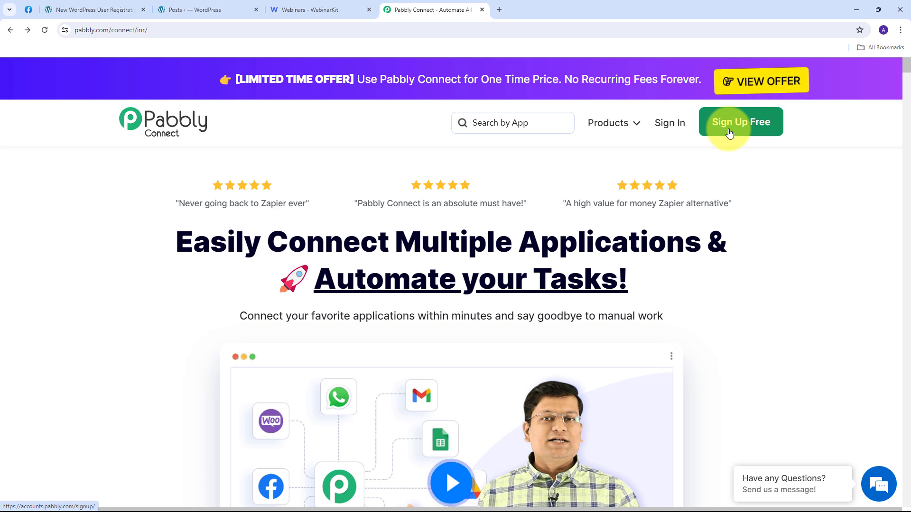
Step: Sign in to Pabbly and launch Pabbly Connect from the apps list
{"action": "left_click", "coordinate": [666, 129]}
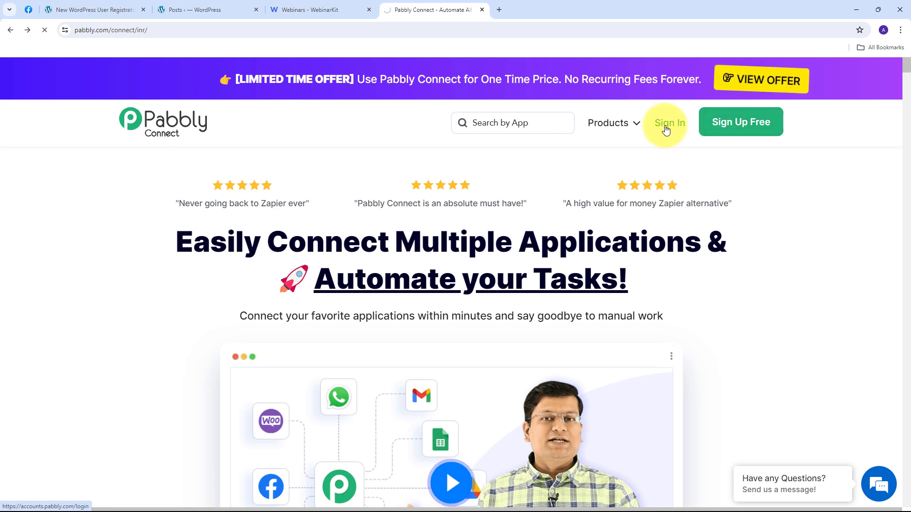
{"action": "scroll", "coordinate": [246, 156], "scroll_direction": "down", "scroll_amount": 1}
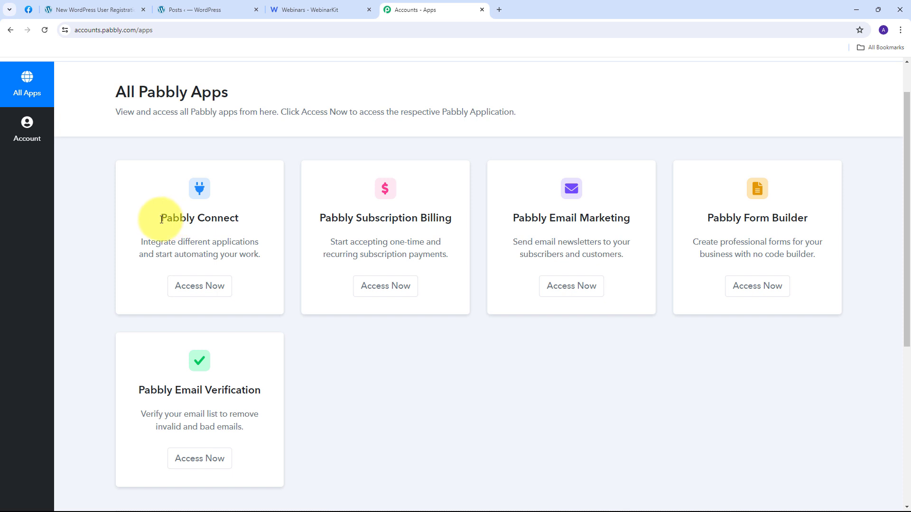
{"action": "left_click_drag", "start_coordinate": [160, 218], "coordinate": [248, 220]}
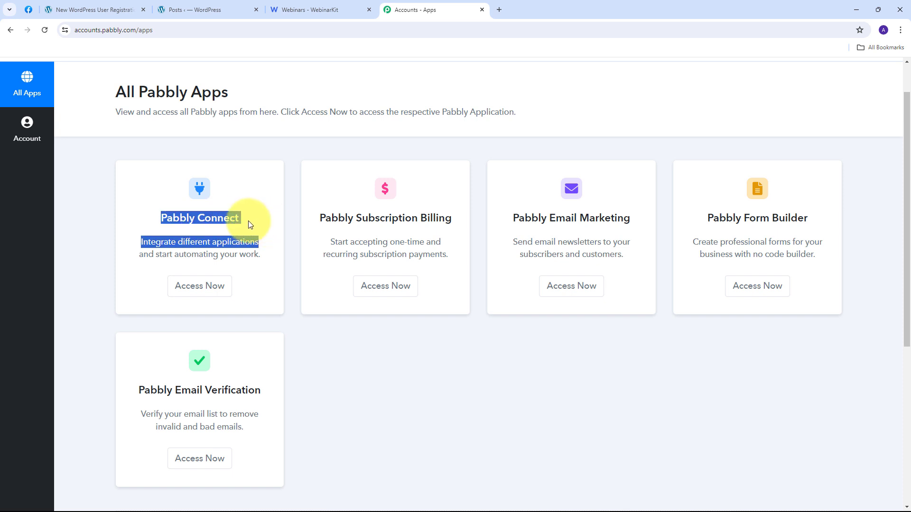
{"action": "left_click", "coordinate": [197, 289]}
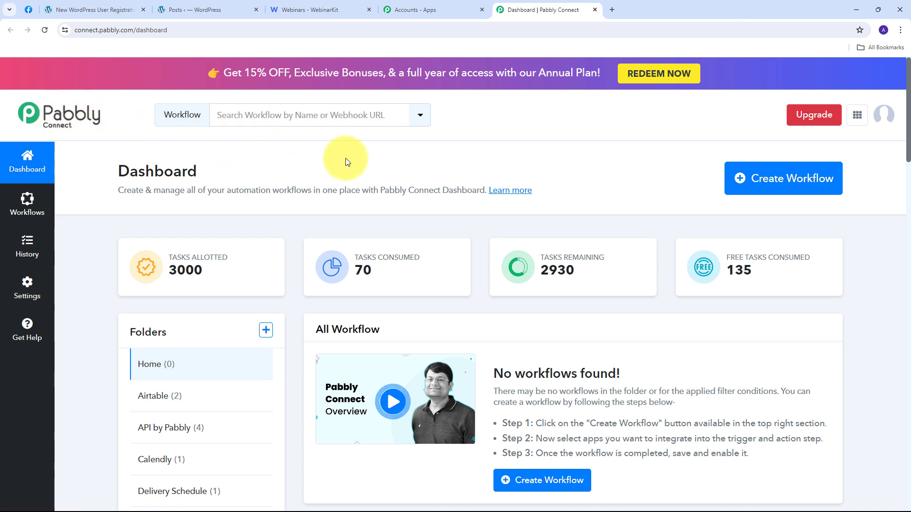
Step: Create the workflow 'Create WebinarKit Registrant from WordPress User & Send What…' in the WordPress folder
{"action": "left_click", "coordinate": [764, 187]}
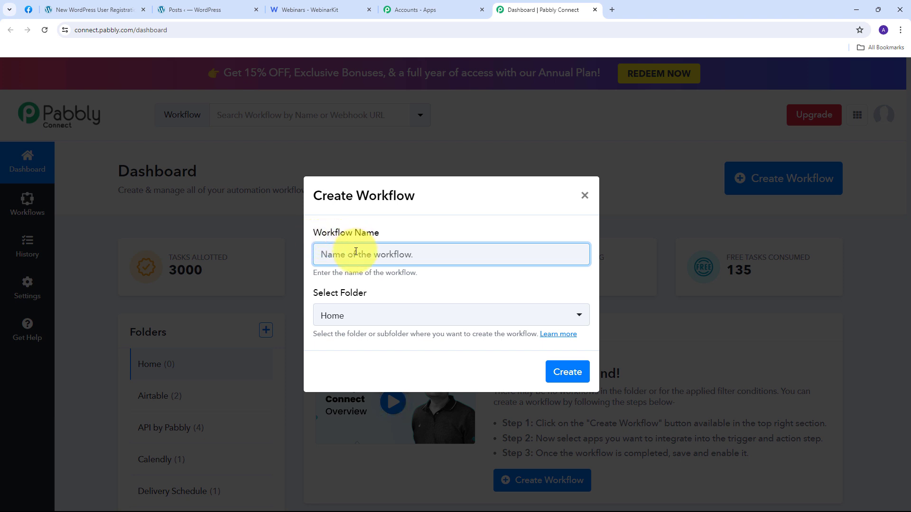
{"action": "key", "text": "ctrl+v"}
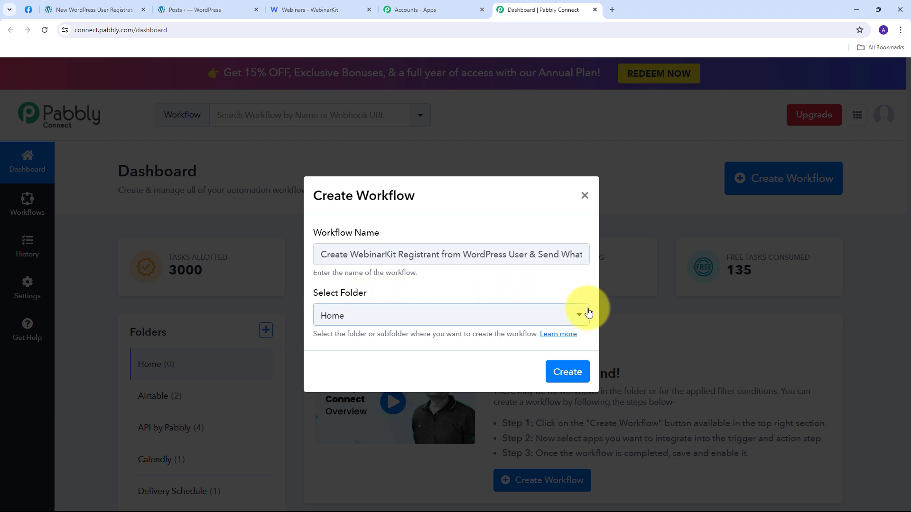
{"action": "left_click", "coordinate": [514, 318]}
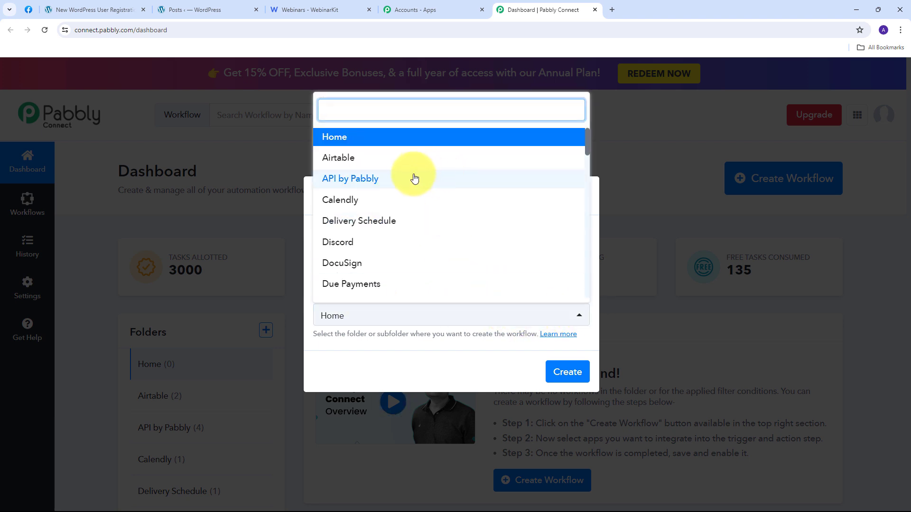
{"action": "scroll", "coordinate": [414, 178], "scroll_direction": "down", "scroll_amount": 1}
{"action": "scroll", "coordinate": [414, 178], "scroll_direction": "down", "scroll_amount": 10}
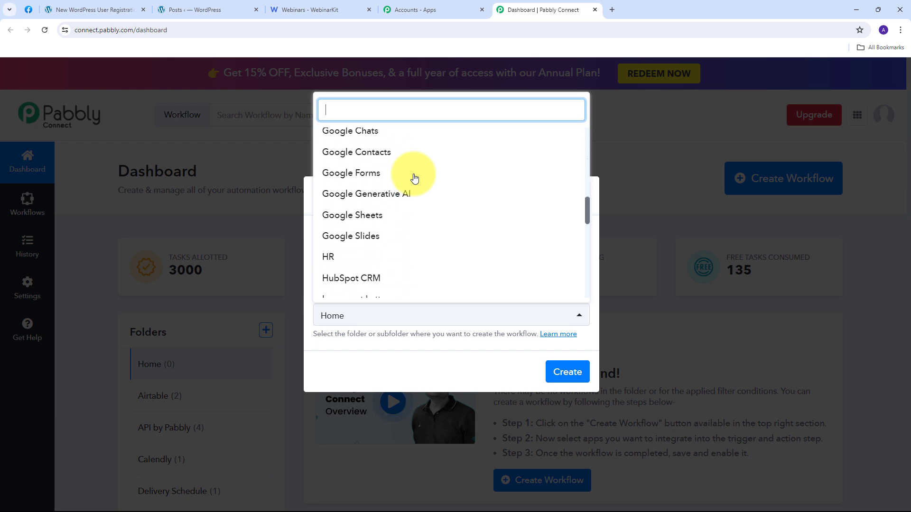
{"action": "scroll", "coordinate": [414, 177], "scroll_direction": "down", "scroll_amount": 10}
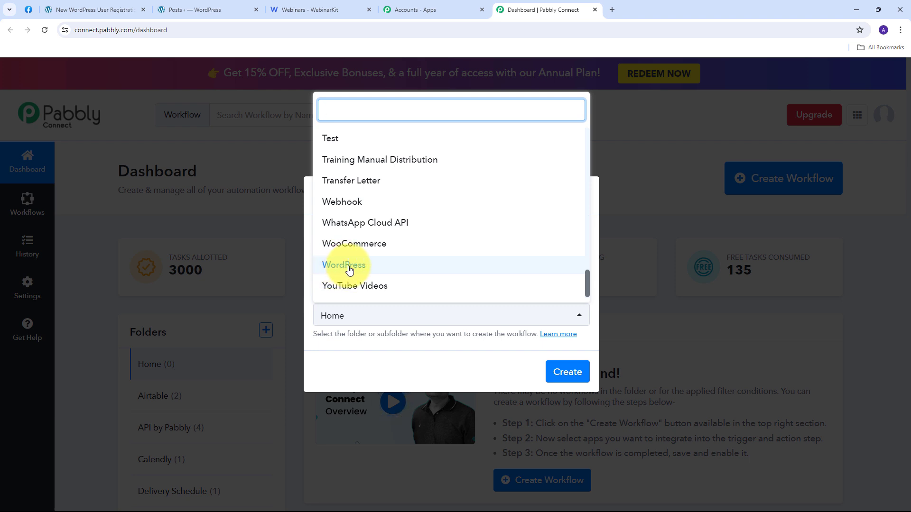
{"action": "left_click", "coordinate": [349, 270]}
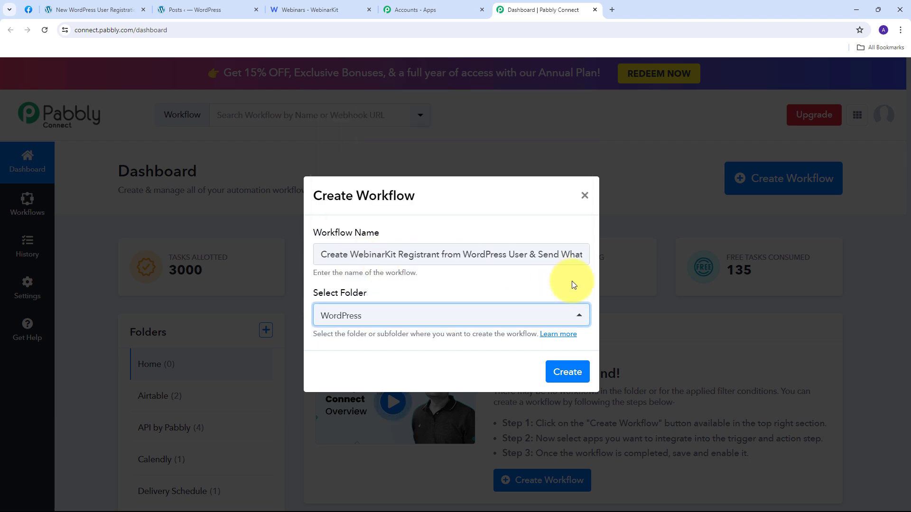
{"action": "left_click", "coordinate": [559, 372]}
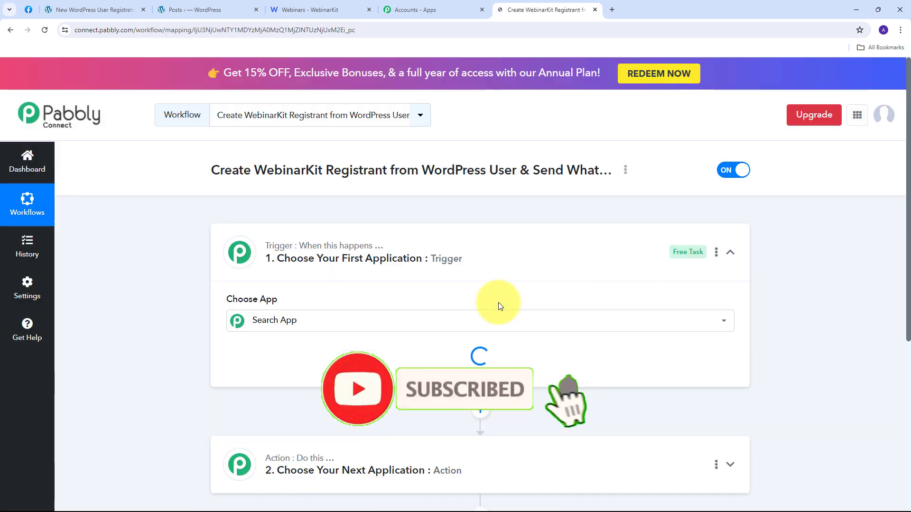
Step: Choose WordPress as the trigger app with the User Registers trigger event
{"action": "scroll", "coordinate": [167, 255], "scroll_direction": "down", "scroll_amount": 1}
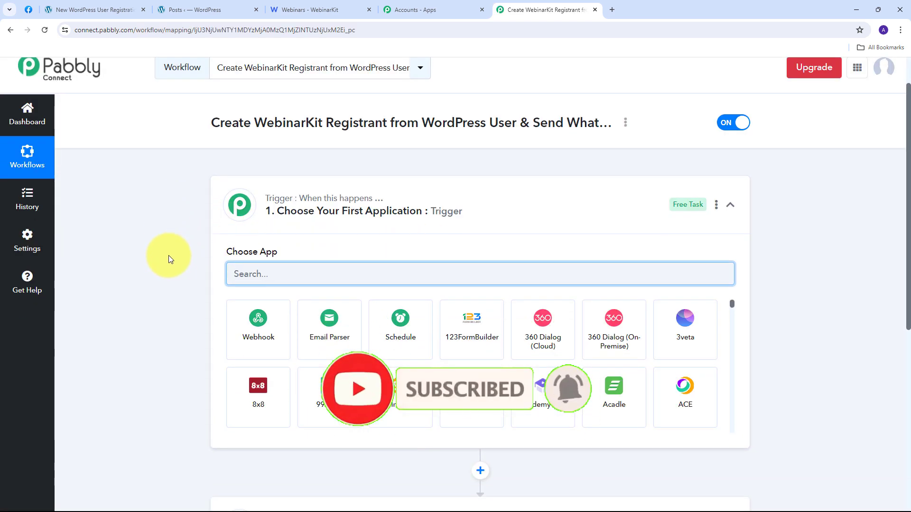
{"action": "scroll", "coordinate": [169, 256], "scroll_direction": "up", "scroll_amount": 1}
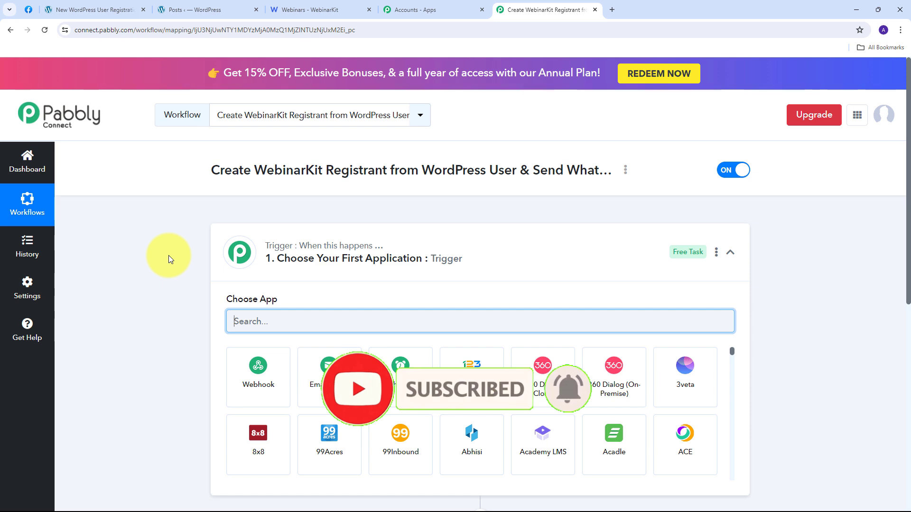
{"action": "scroll", "coordinate": [169, 255], "scroll_direction": "down", "scroll_amount": 4}
{"action": "scroll", "coordinate": [169, 255], "scroll_direction": "up", "scroll_amount": 1}
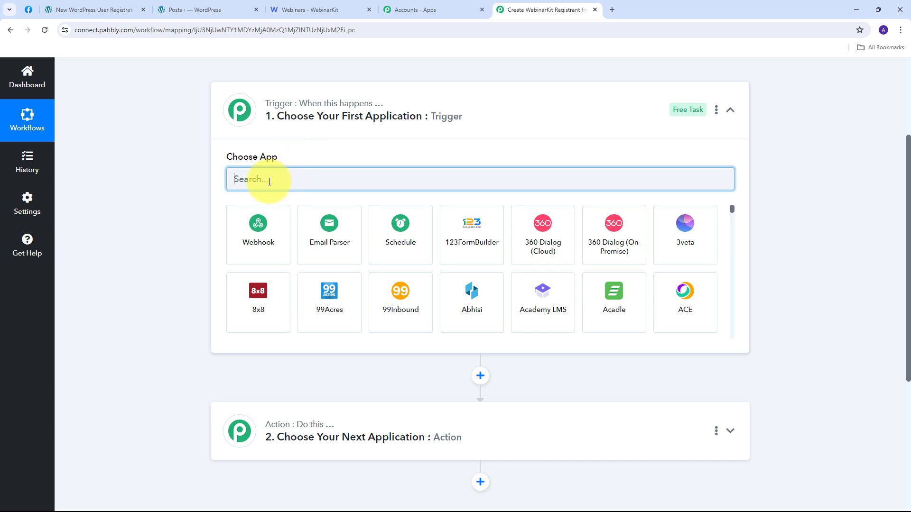
{"action": "type", "text": "Wordpress"}
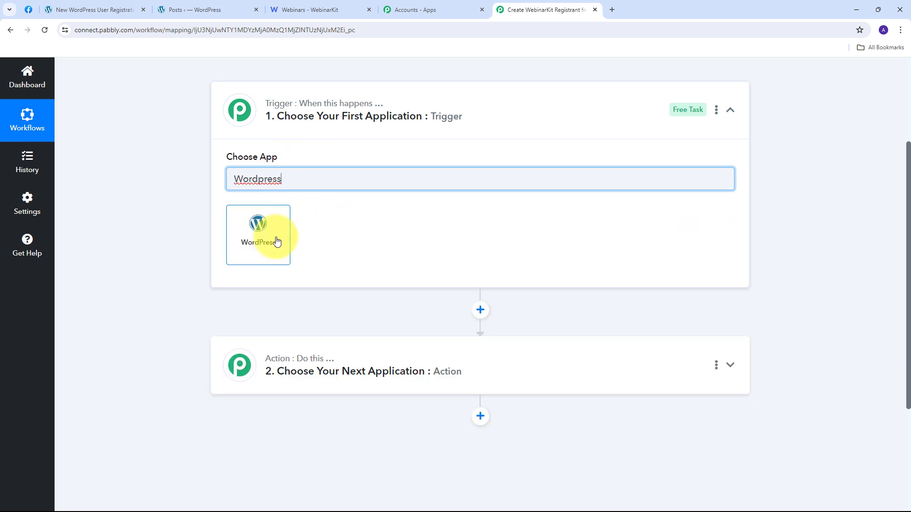
{"action": "left_click", "coordinate": [252, 236]}
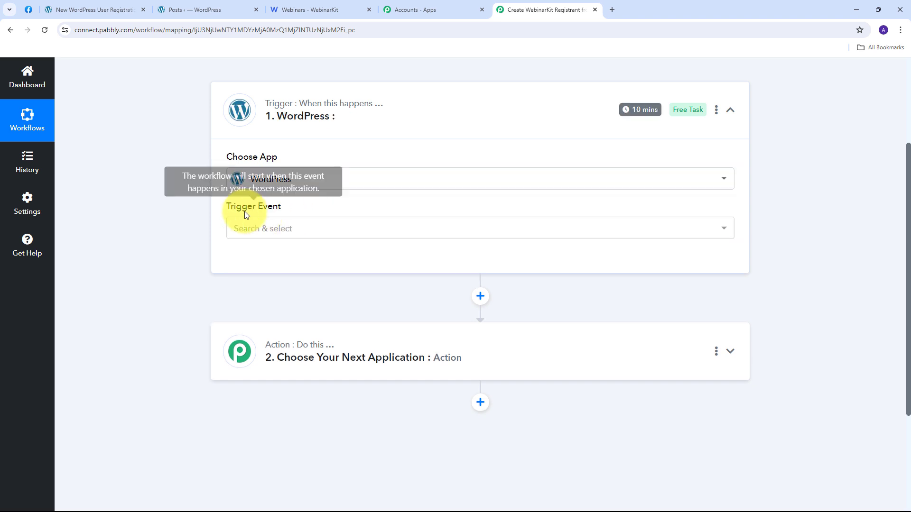
{"action": "left_click", "coordinate": [380, 230]}
{"action": "scroll", "coordinate": [362, 346], "scroll_direction": "down", "scroll_amount": 5}
{"action": "scroll", "coordinate": [362, 346], "scroll_direction": "up", "scroll_amount": 1}
{"action": "scroll", "coordinate": [362, 345], "scroll_direction": "down", "scroll_amount": 1}
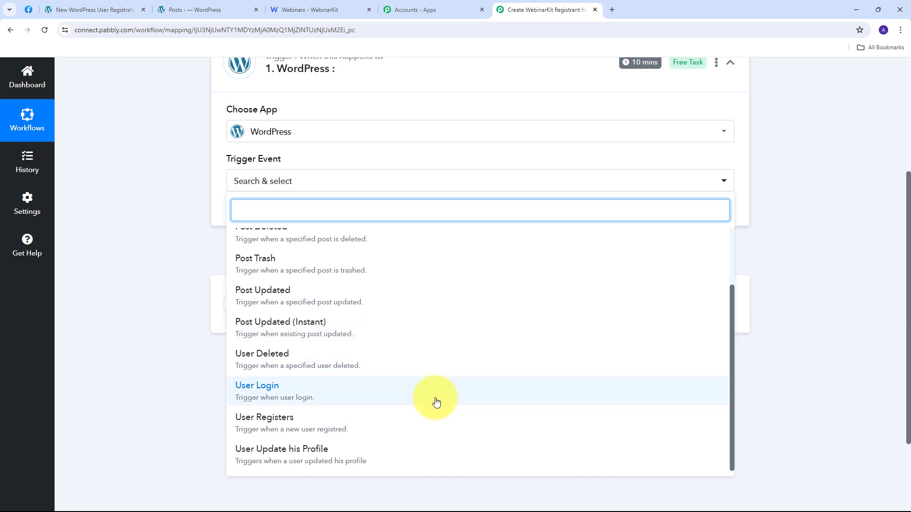
{"action": "left_click", "coordinate": [280, 427]}
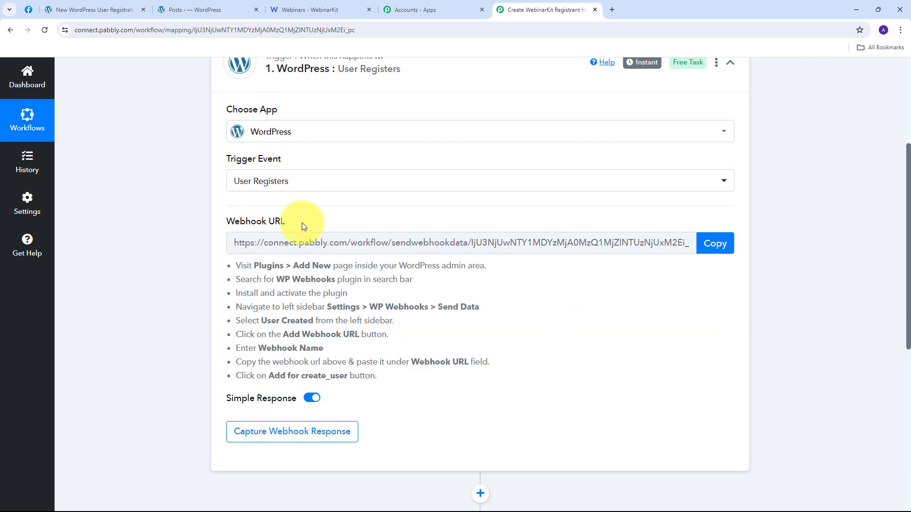
Step: Read the webhook setup instructions and copy the trigger's Webhook URL
{"action": "scroll", "coordinate": [304, 227], "scroll_direction": "up", "scroll_amount": 1}
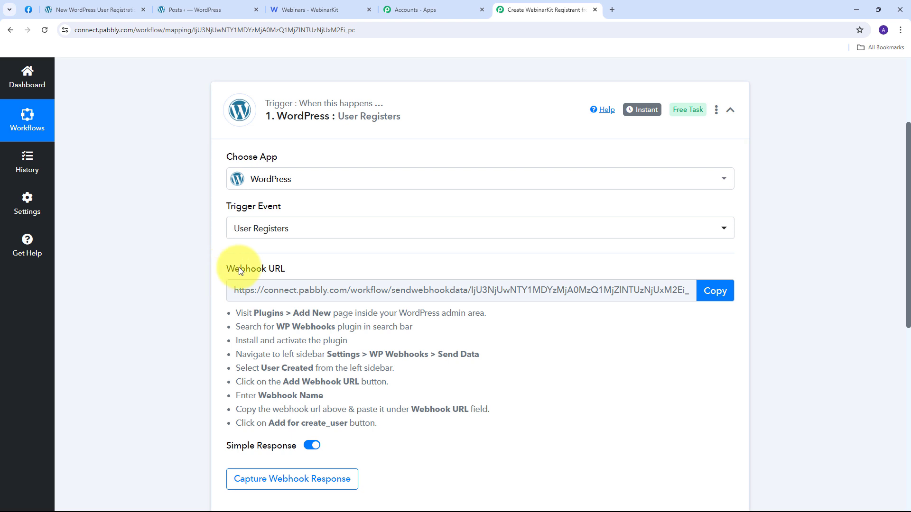
{"action": "triple_click", "coordinate": [252, 268]}
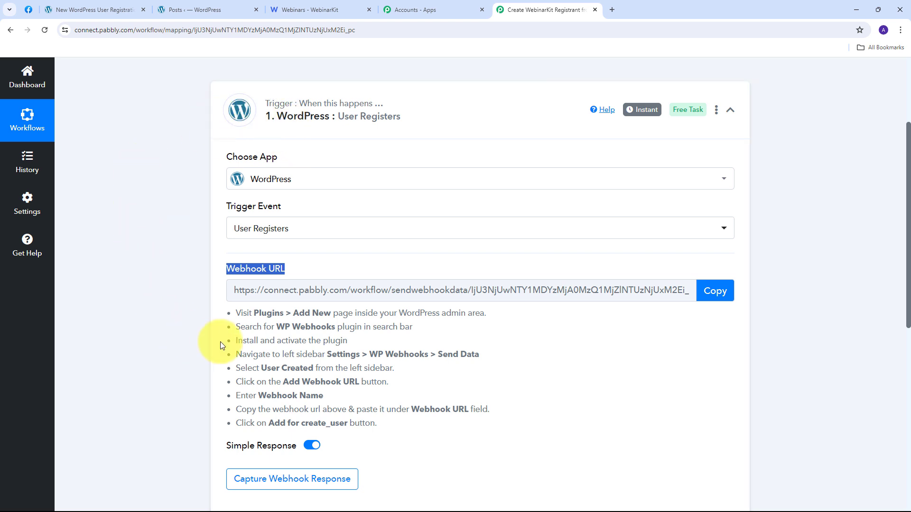
{"action": "left_click_drag", "start_coordinate": [234, 315], "coordinate": [454, 430]}
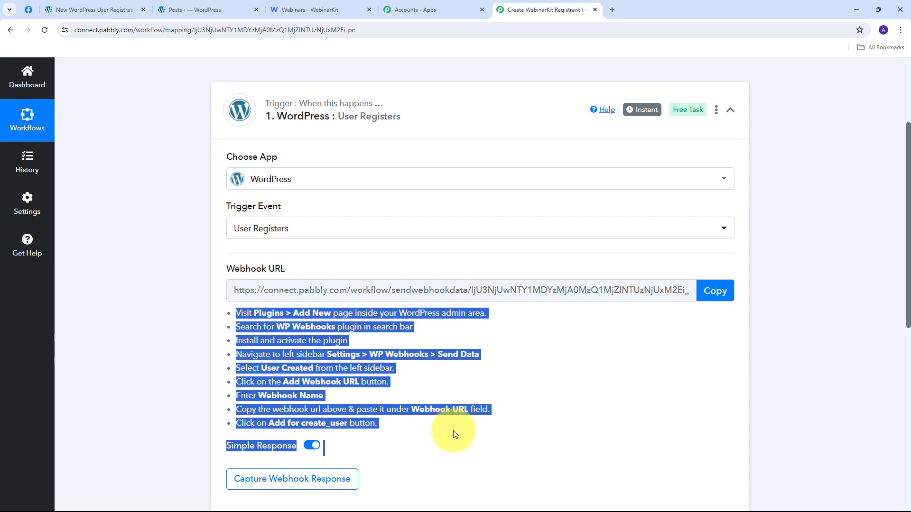
{"action": "left_click", "coordinate": [716, 291]}
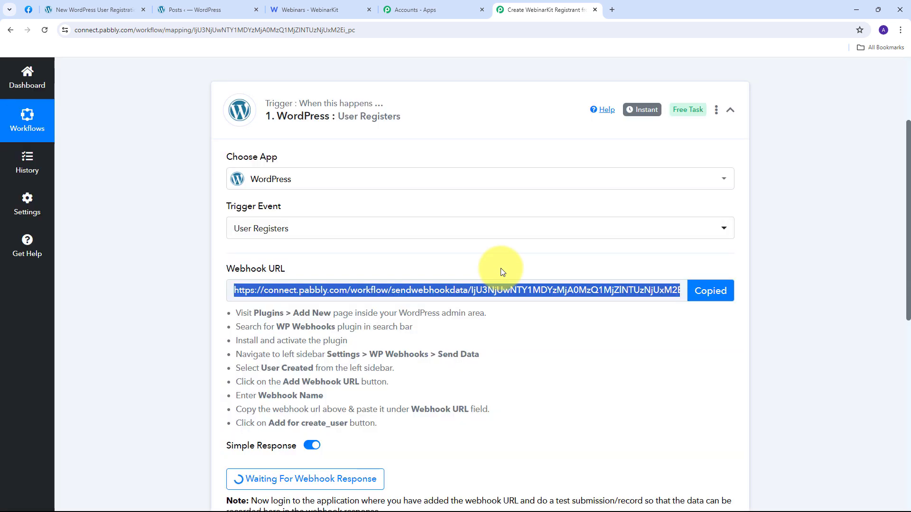
Step: Return to the WordPress Posts admin tab
{"action": "left_click", "coordinate": [192, 9]}
{"action": "scroll", "coordinate": [42, 285], "scroll_direction": "down", "scroll_amount": 6}
{"action": "scroll", "coordinate": [43, 289], "scroll_direction": "up", "scroll_amount": 5}
Step: Search Add New Plugin for 'WP Webhook' and confirm WP Webhooks is installed and active
{"action": "scroll", "coordinate": [42, 287], "scroll_direction": "down", "scroll_amount": 6}
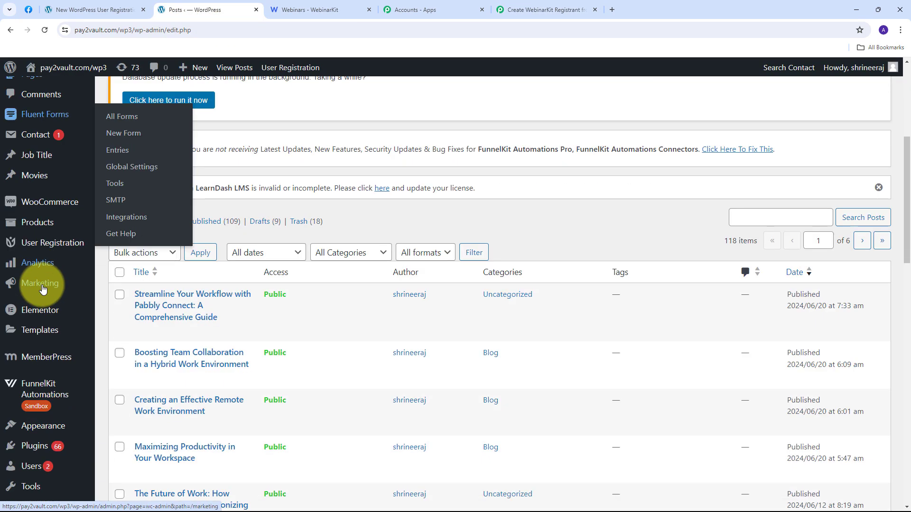
{"action": "mouse_move", "coordinate": [39, 370]}
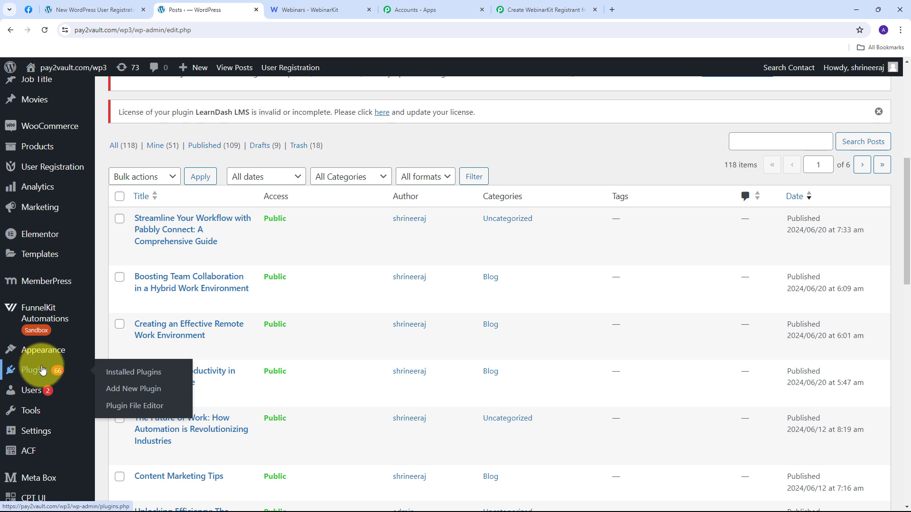
{"action": "left_click", "coordinate": [142, 394]}
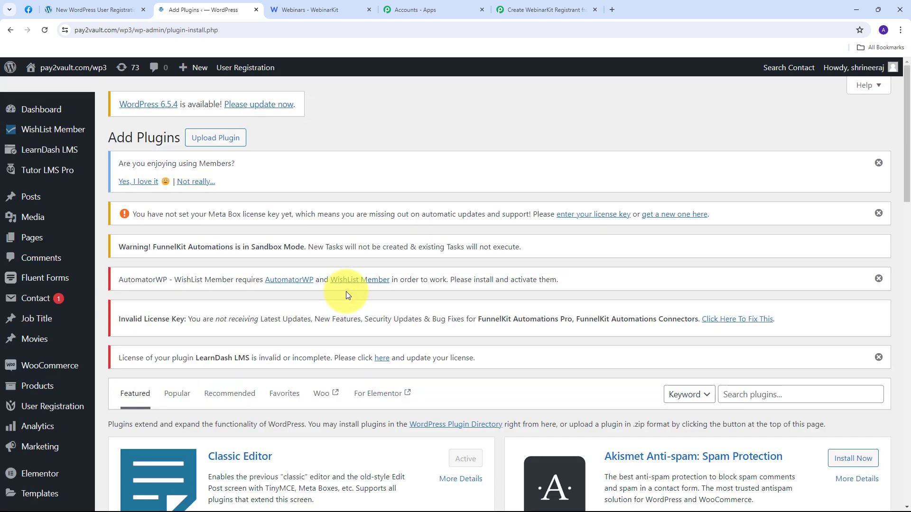
{"action": "scroll", "coordinate": [475, 294], "scroll_direction": "down", "scroll_amount": 2}
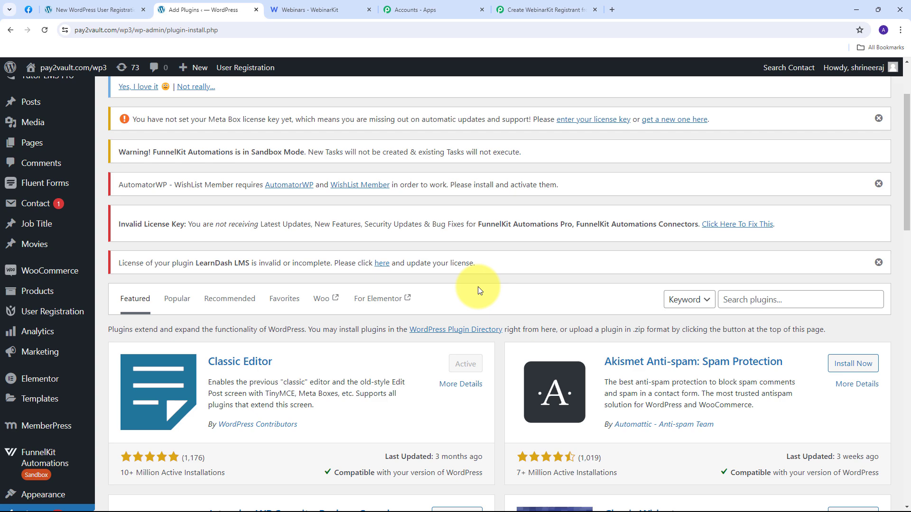
{"action": "left_click", "coordinate": [787, 299]}
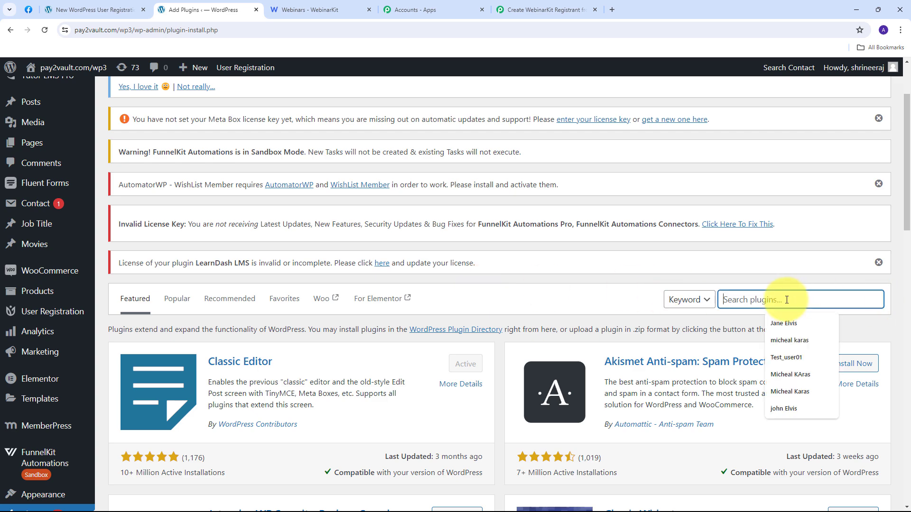
{"action": "type", "text": "WP Webhook"}
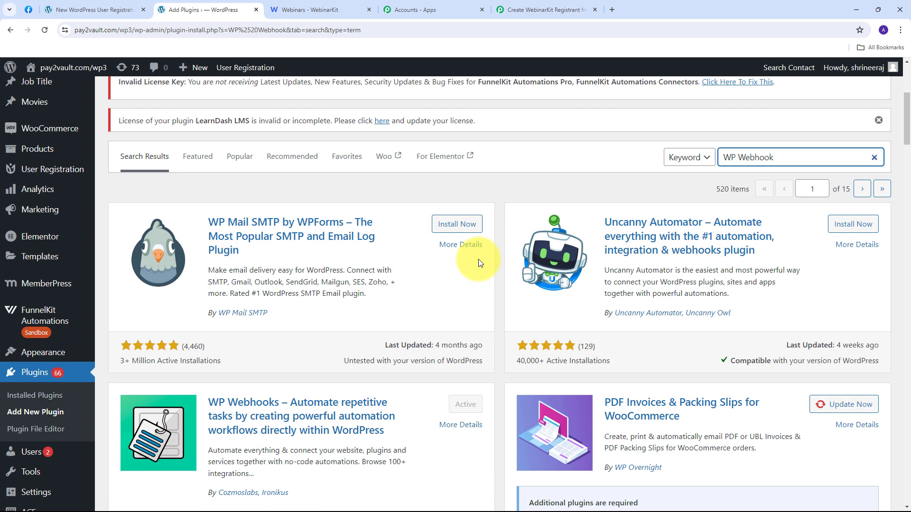
{"action": "scroll", "coordinate": [478, 259], "scroll_direction": "down", "scroll_amount": 5}
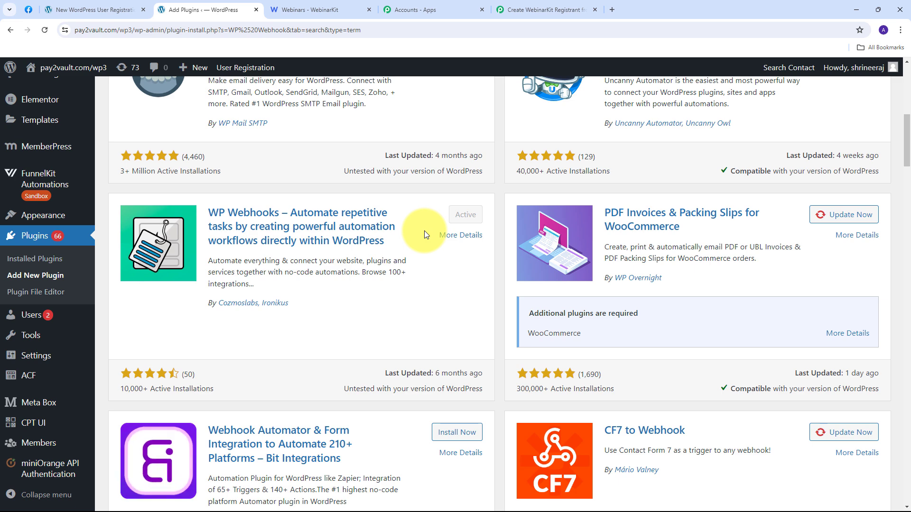
{"action": "mouse_move", "coordinate": [34, 359]}
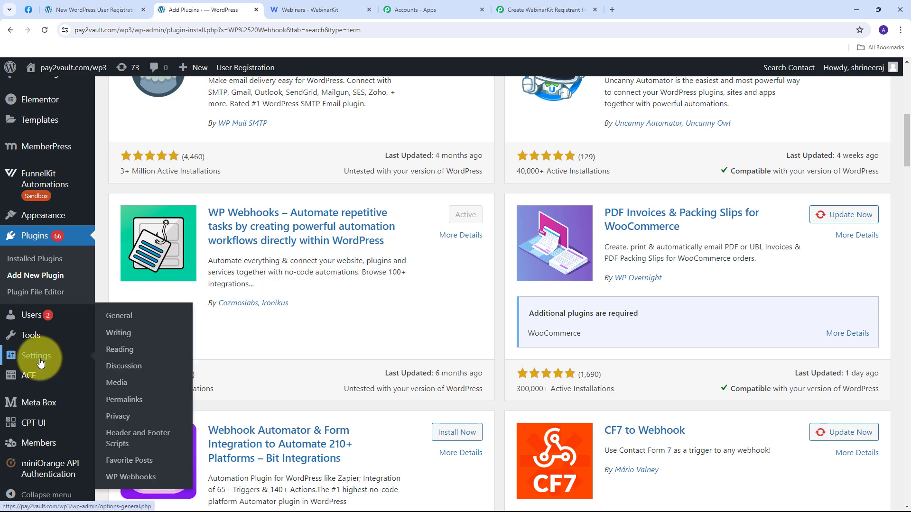
Step: Open WP Webhooks' Send Data tab and select the User created trigger
{"action": "left_click", "coordinate": [128, 477]}
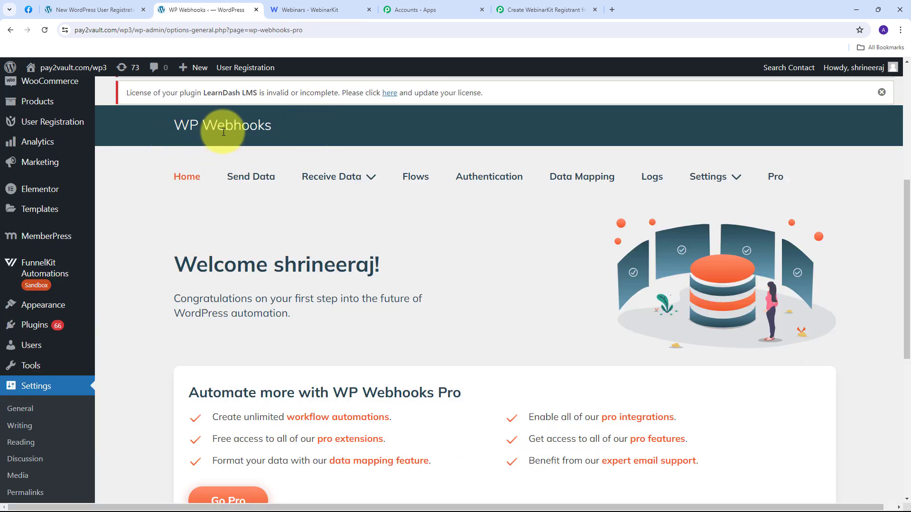
{"action": "left_click", "coordinate": [245, 181]}
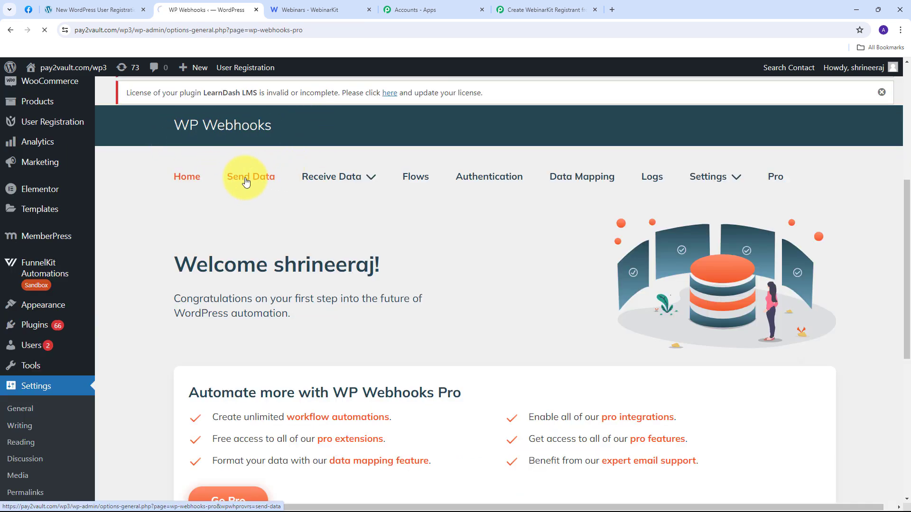
{"action": "mouse_move", "coordinate": [362, 225]}
{"action": "scroll", "coordinate": [433, 179], "scroll_direction": "down", "scroll_amount": 4}
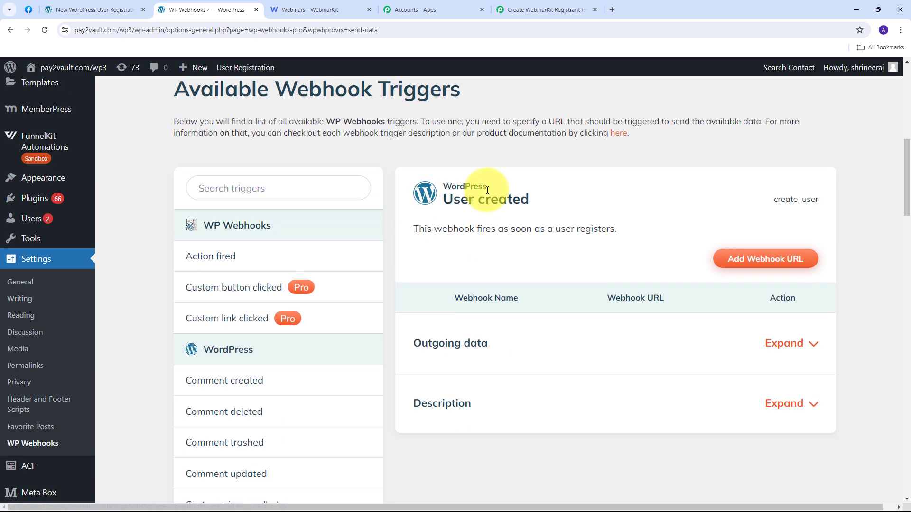
{"action": "scroll", "coordinate": [272, 250], "scroll_direction": "down", "scroll_amount": 1}
{"action": "scroll", "coordinate": [273, 252], "scroll_direction": "down", "scroll_amount": 7}
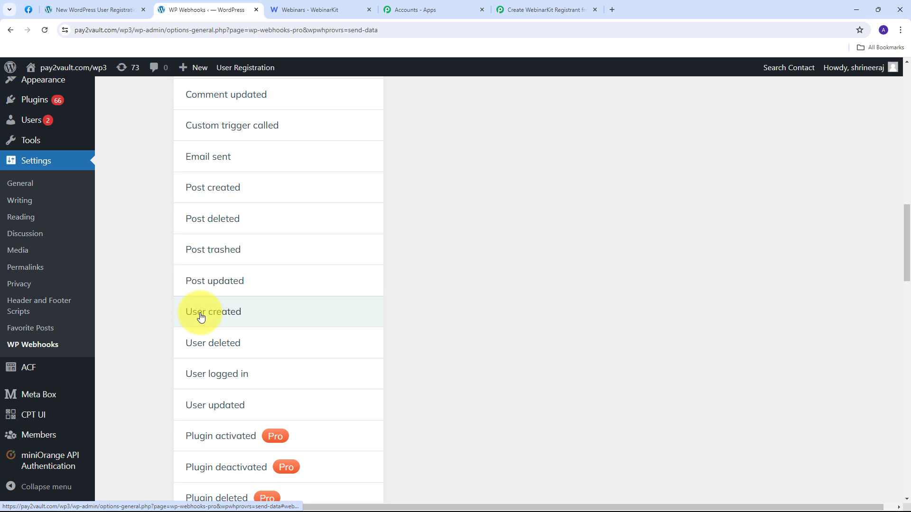
{"action": "left_click", "coordinate": [201, 317]}
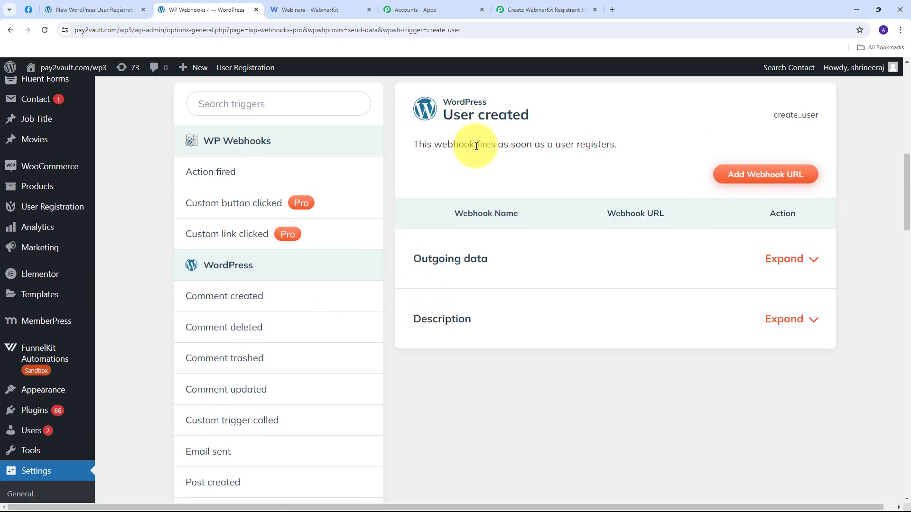
{"action": "scroll", "coordinate": [476, 146], "scroll_direction": "up", "scroll_amount": 1}
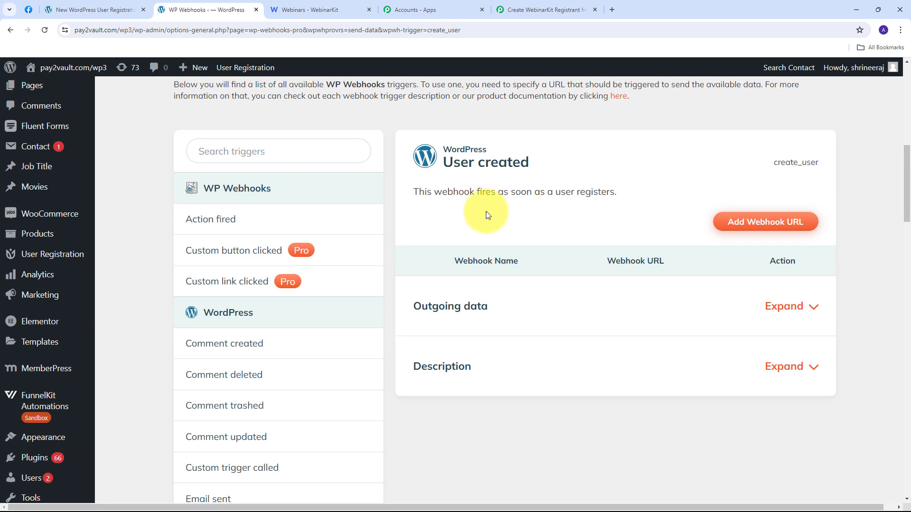
Step: Add a Webinar Registrants webhook with the Pabbly Connect URL to the create_user trigger
{"action": "left_click", "coordinate": [760, 227]}
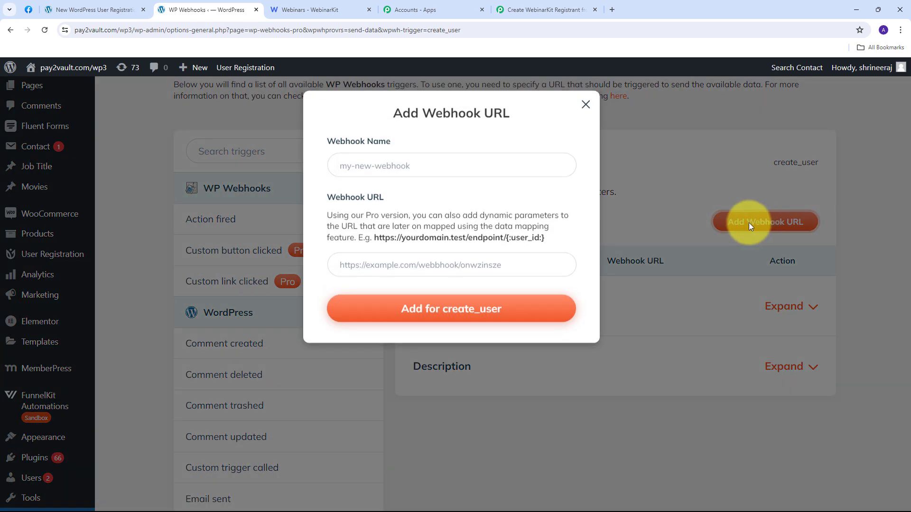
{"action": "left_click", "coordinate": [369, 168]}
{"action": "key", "text": "ctrl+v"}
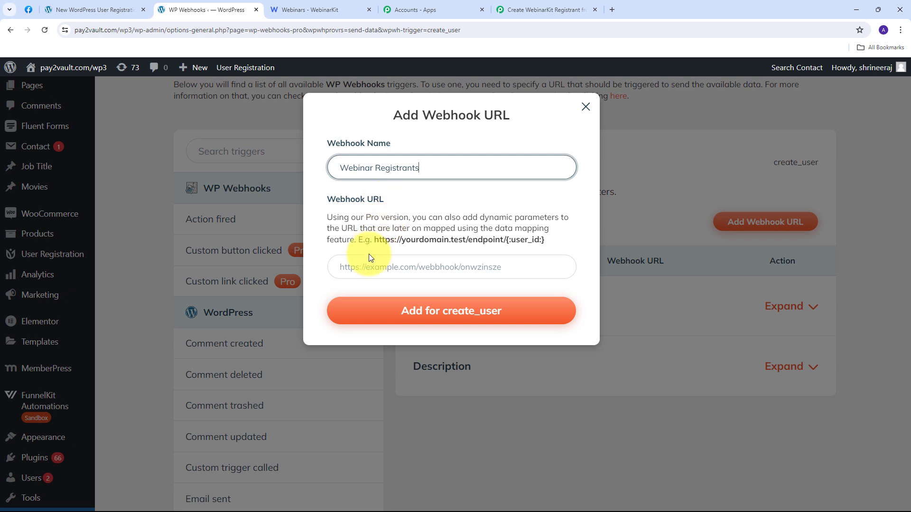
{"action": "left_click", "coordinate": [357, 268]}
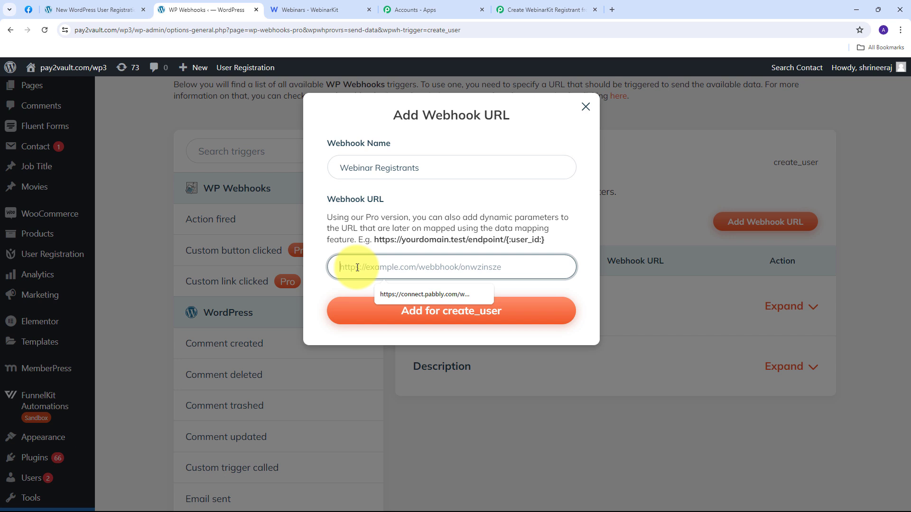
{"action": "key", "text": "ctrl+v"}
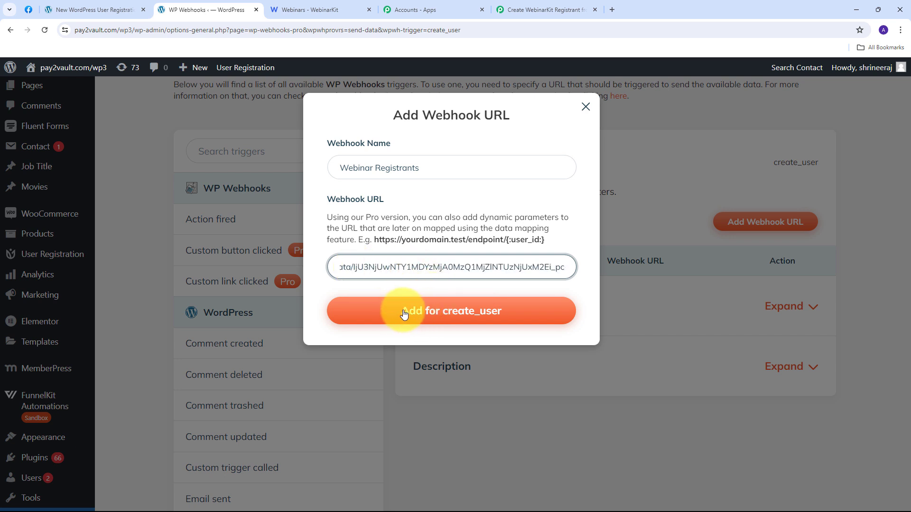
{"action": "left_click", "coordinate": [434, 315]}
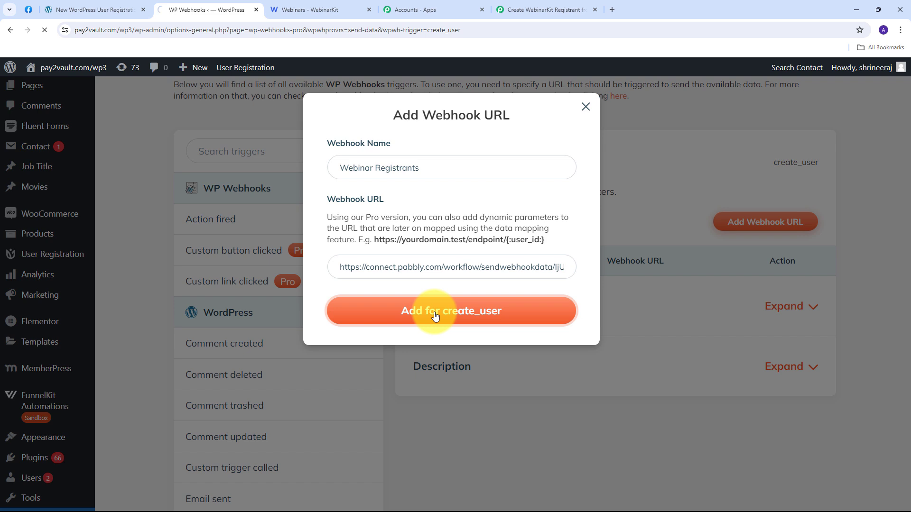
{"action": "scroll", "coordinate": [531, 241], "scroll_direction": "down", "scroll_amount": 9}
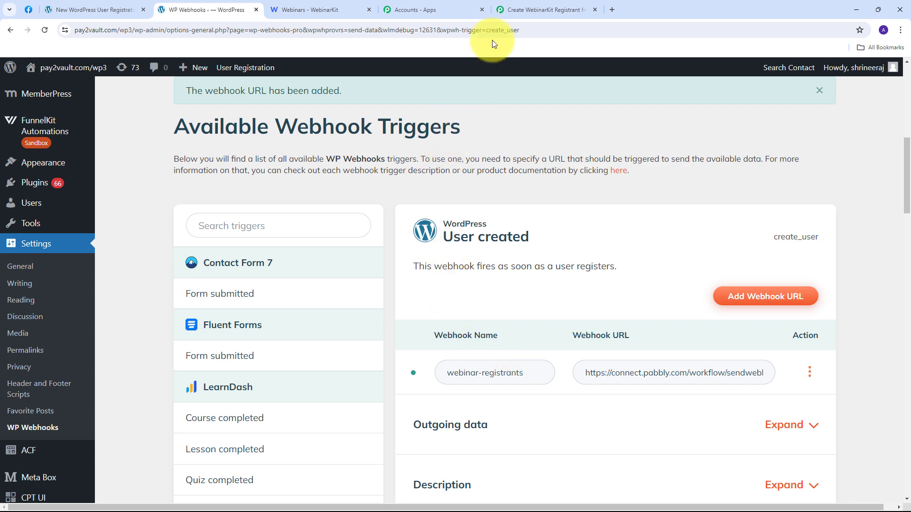
Step: Check the Pabbly workflow is waiting for a webhook response, then return to the registration form
{"action": "left_click", "coordinate": [530, 5]}
{"action": "scroll", "coordinate": [232, 349], "scroll_direction": "down", "scroll_amount": 3}
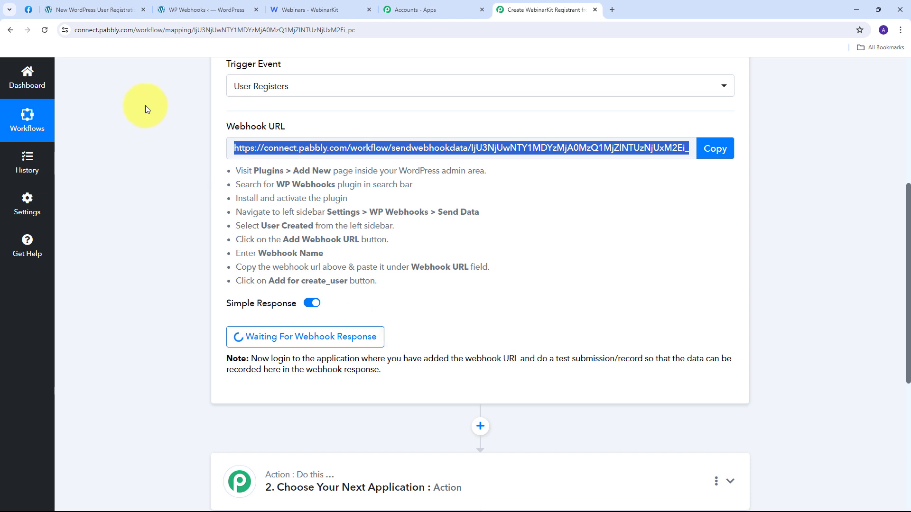
{"action": "left_click", "coordinate": [99, 8]}
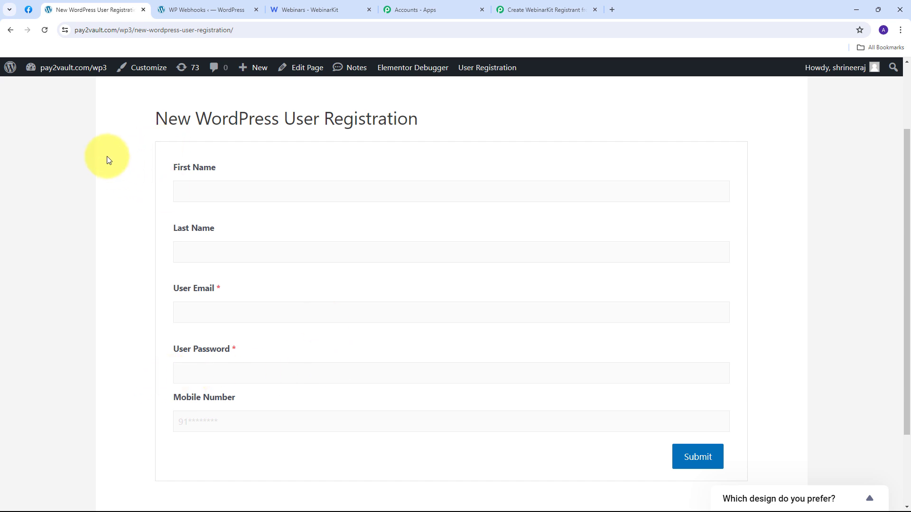
Step: Enter the test user's first and last name in the registration form
{"action": "left_click", "coordinate": [200, 199]}
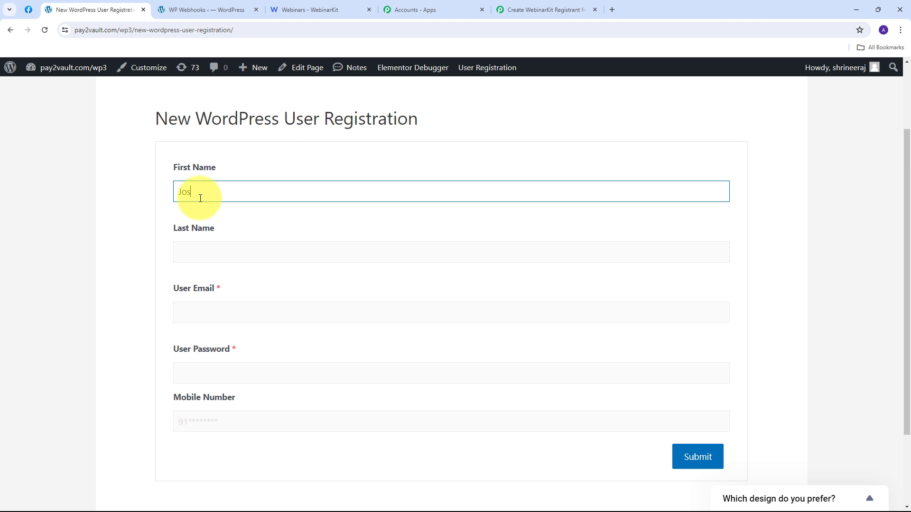
{"action": "key", "text": "Tab"}
{"action": "key", "text": "Tab"}
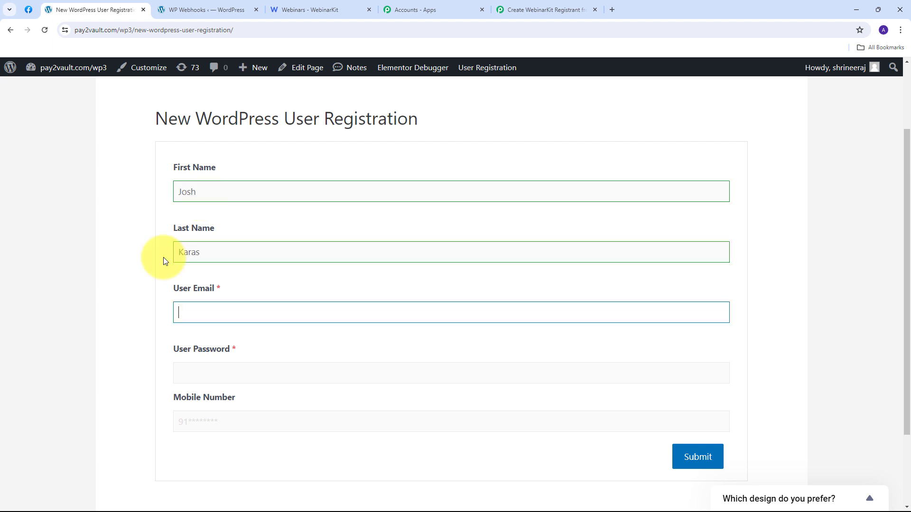
Step: Fill in the user's e-mail, password and mobile number, then submit the registration
{"action": "key", "text": "ctrl+v"}
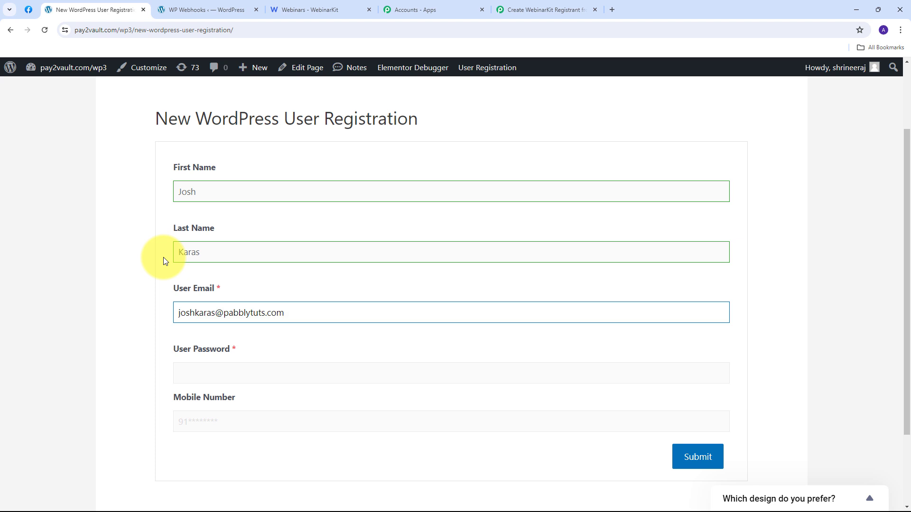
{"action": "key", "text": "Tab"}
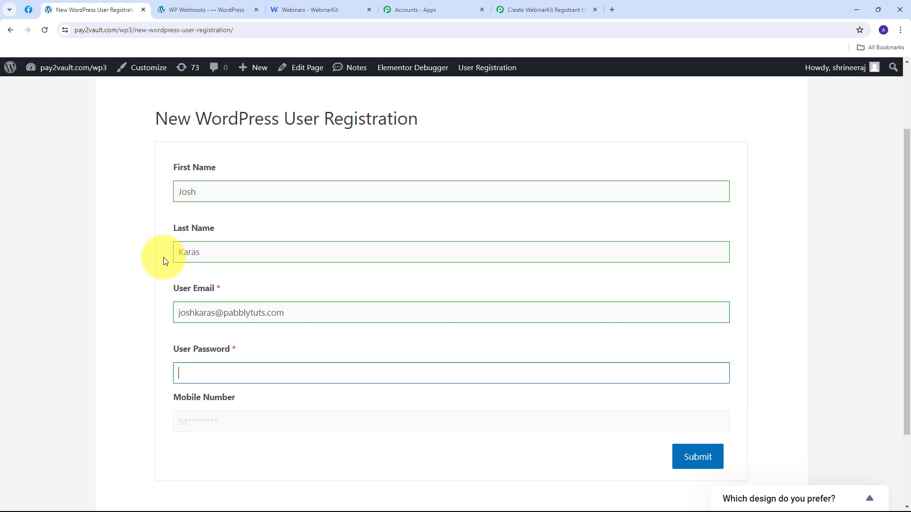
{"action": "key", "text": "ctrl+v"}
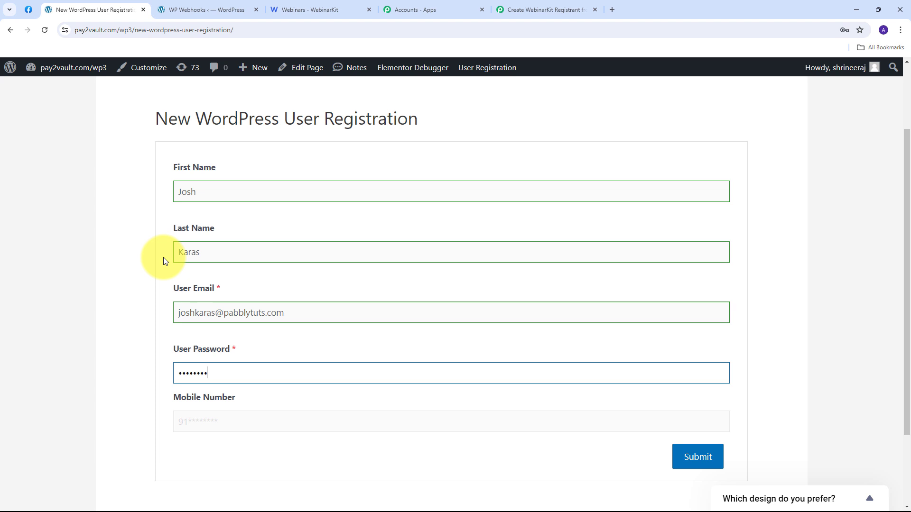
{"action": "type", "text": "1"}
{"action": "scroll", "coordinate": [228, 406], "scroll_direction": "down", "scroll_amount": 1}
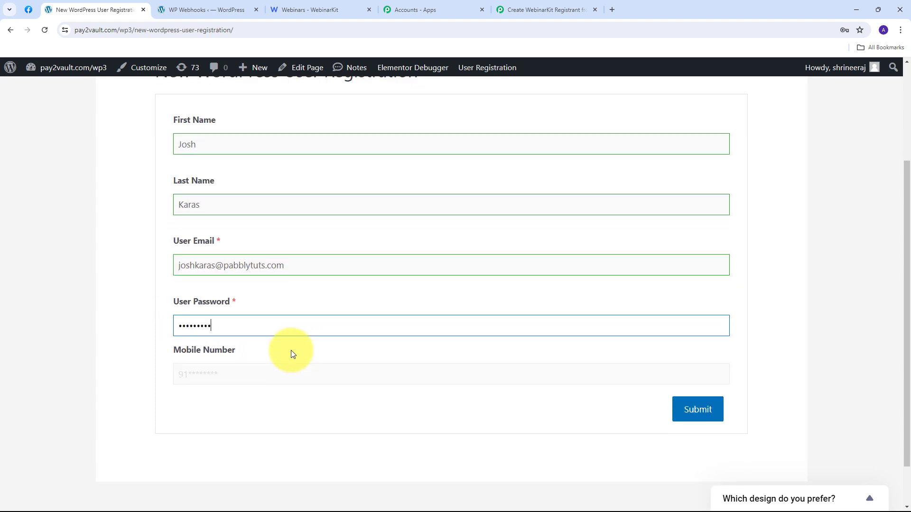
{"action": "left_click", "coordinate": [216, 372]}
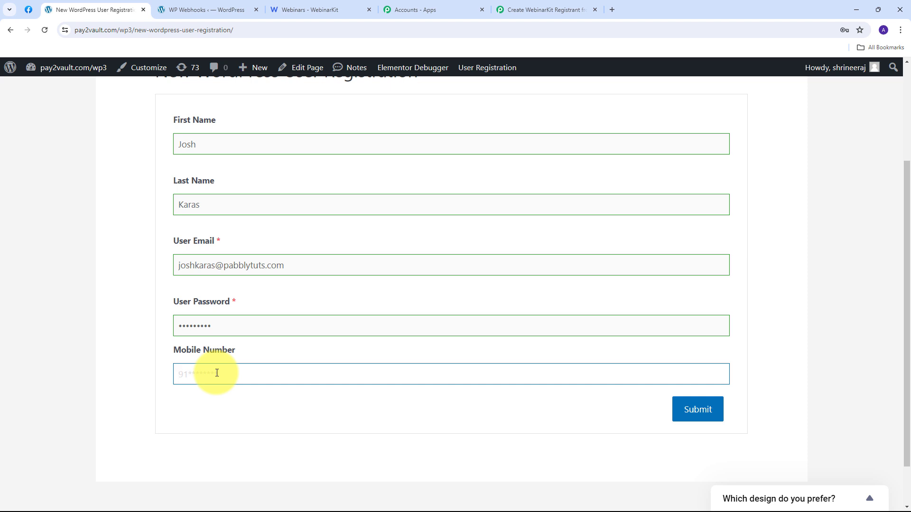
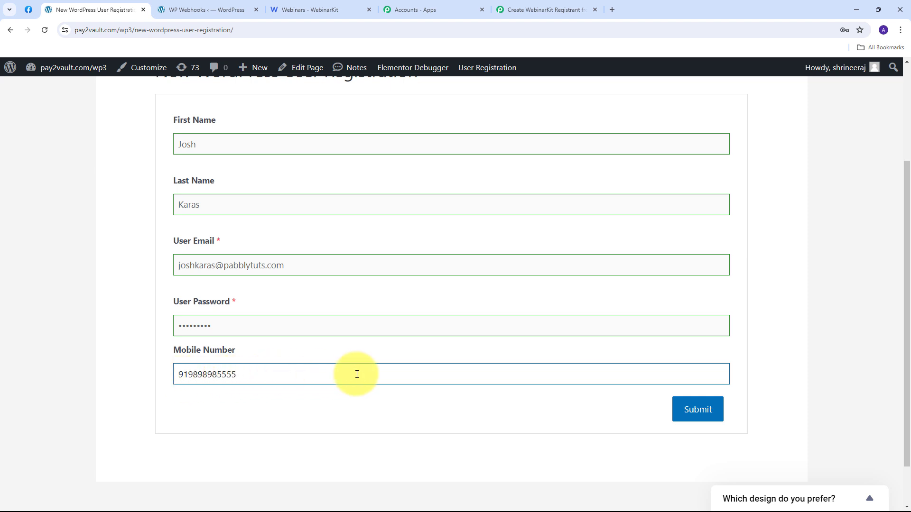
{"action": "left_click", "coordinate": [698, 412]}
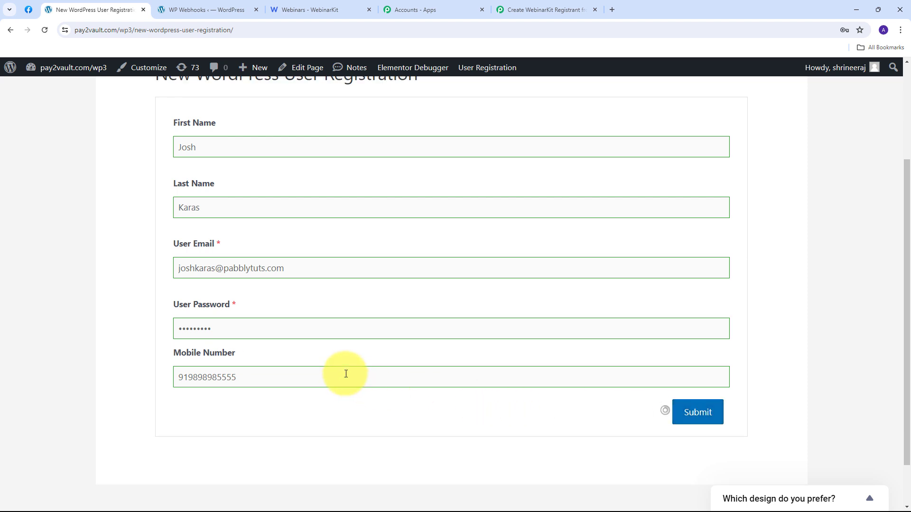
{"action": "scroll", "coordinate": [240, 378], "scroll_direction": "up", "scroll_amount": 1}
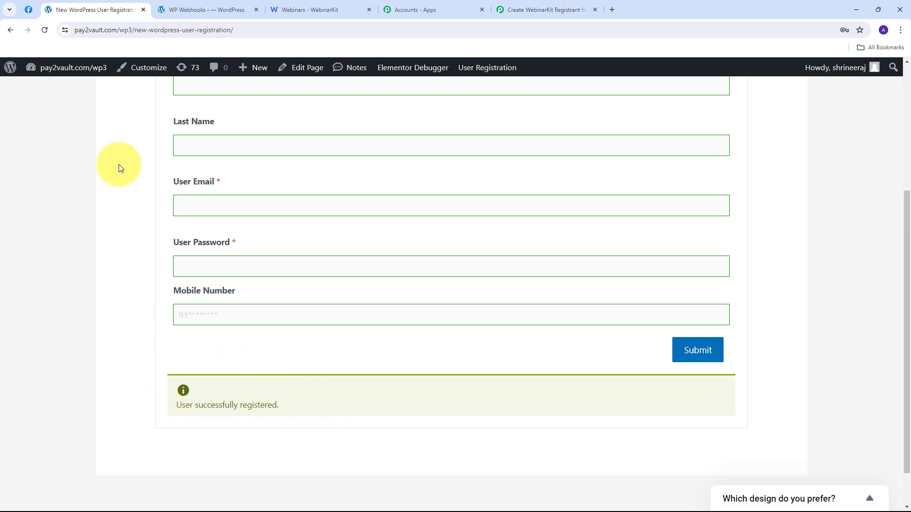
Step: In WordPress All Users, search by the new registrant's first name to show the subscriber
{"action": "left_click", "coordinate": [199, 13]}
{"action": "scroll", "coordinate": [142, 189], "scroll_direction": "down", "scroll_amount": 1}
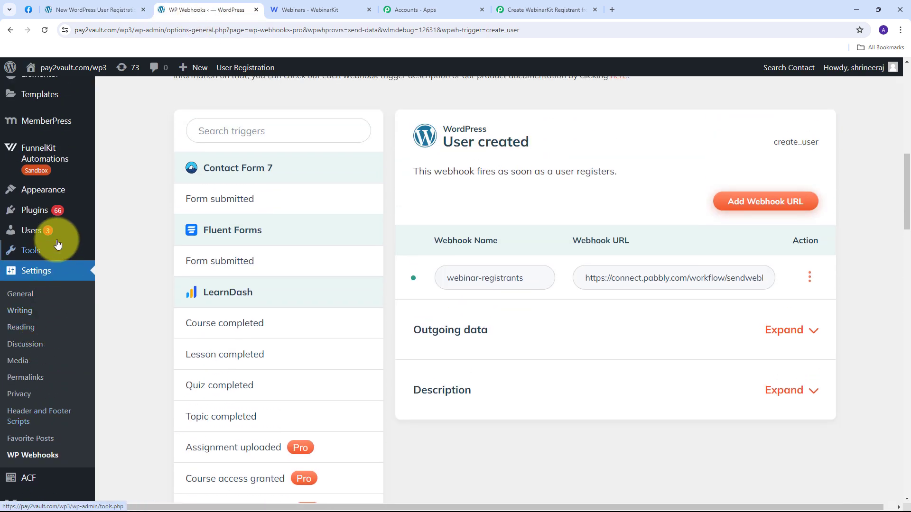
{"action": "mouse_move", "coordinate": [34, 230]}
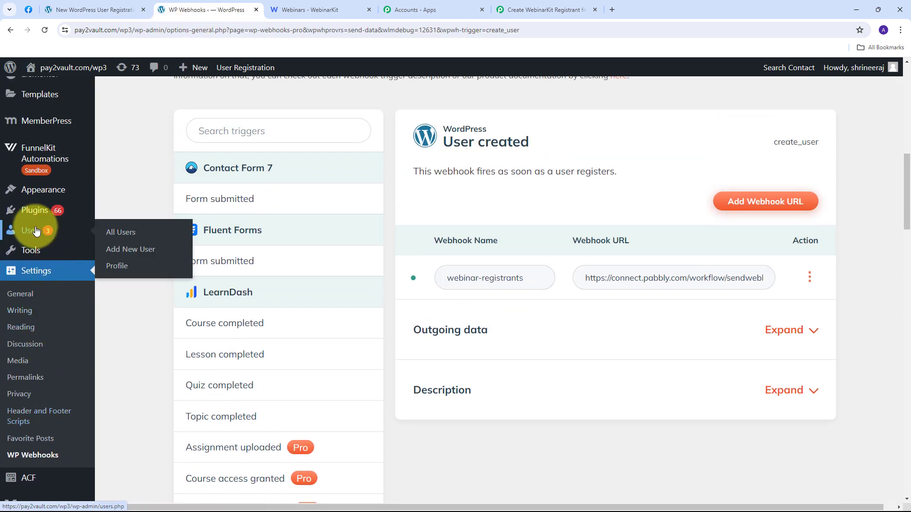
{"action": "left_click", "coordinate": [122, 233]}
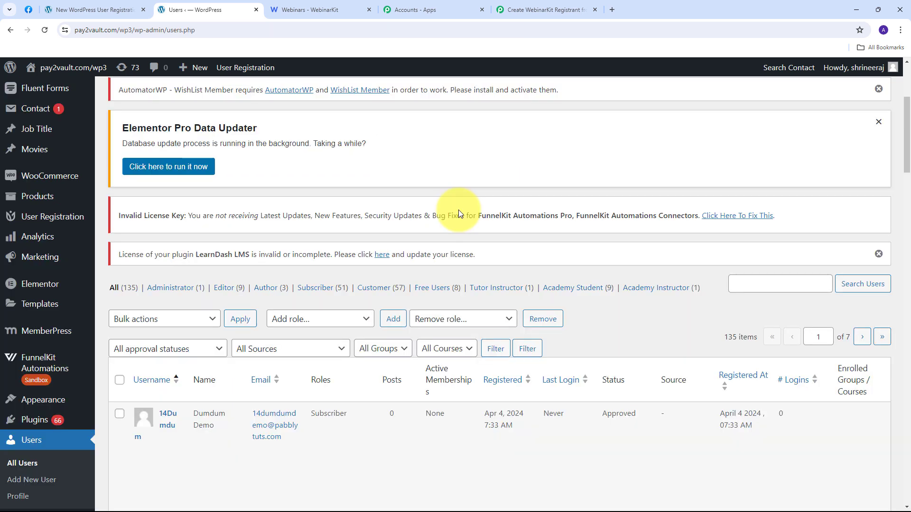
{"action": "scroll", "coordinate": [459, 210], "scroll_direction": "up", "scroll_amount": 1}
{"action": "scroll", "coordinate": [458, 210], "scroll_direction": "down", "scroll_amount": 2}
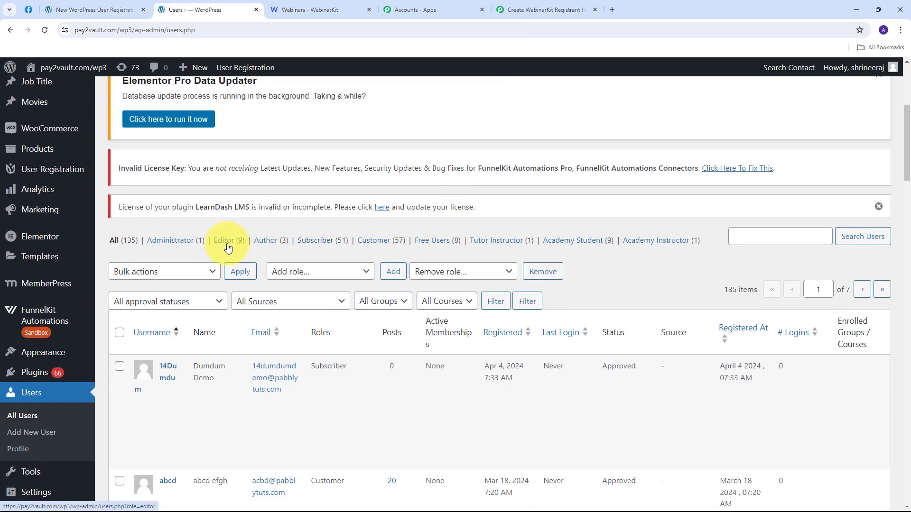
{"action": "left_click", "coordinate": [752, 236]}
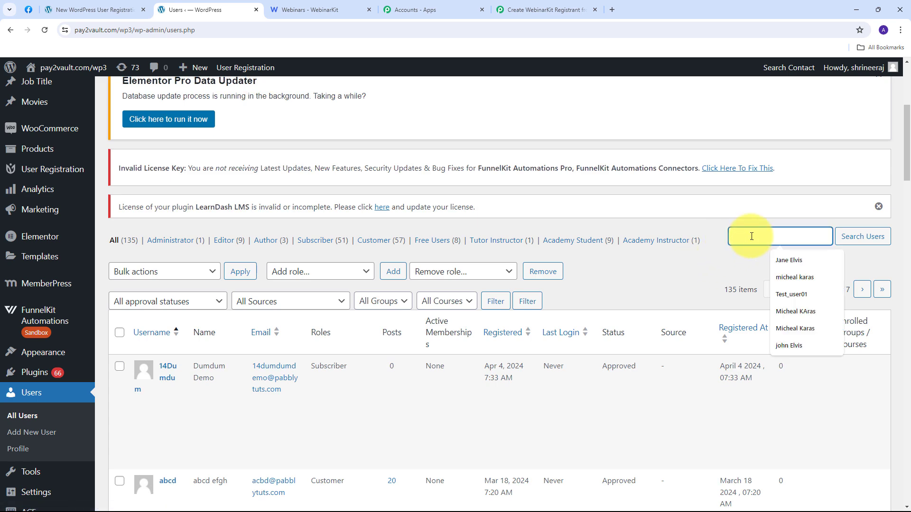
{"action": "type", "text": "Josh"}
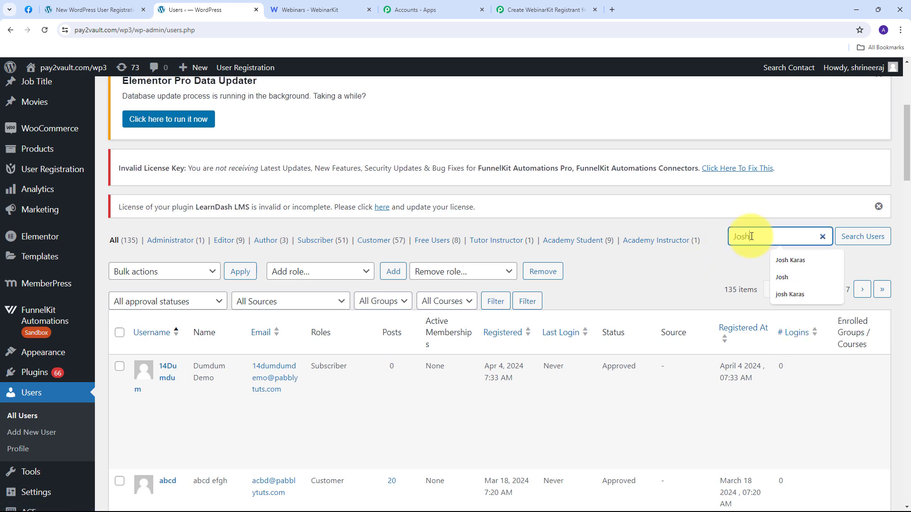
{"action": "key", "text": "Return"}
{"action": "scroll", "coordinate": [495, 232], "scroll_direction": "down", "scroll_amount": 3}
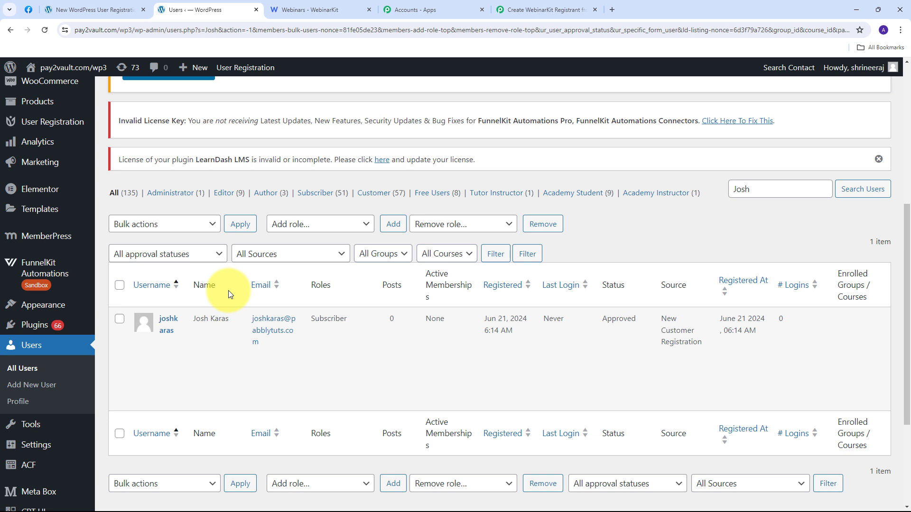
Step: In Pabbly's Response Received, check the captured mobile number, nickname, first and last name
{"action": "left_click", "coordinate": [541, 9]}
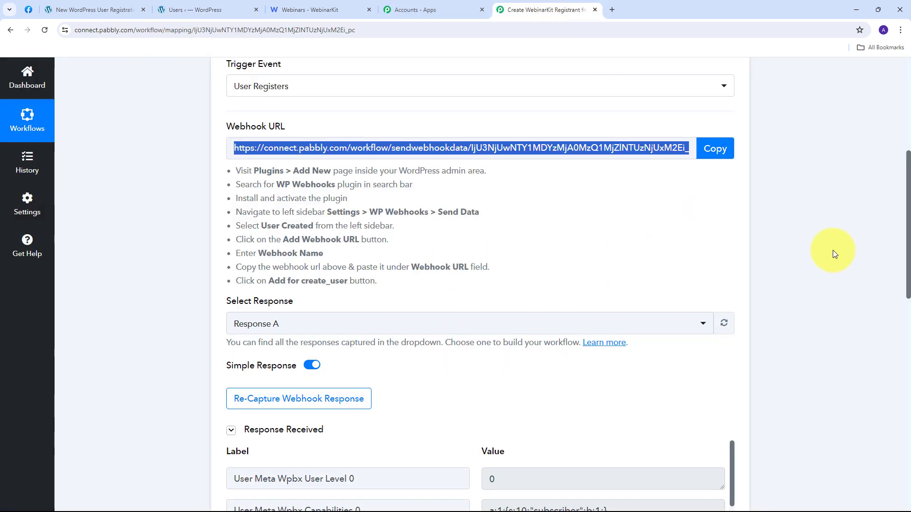
{"action": "scroll", "coordinate": [787, 227], "scroll_direction": "down", "scroll_amount": 6}
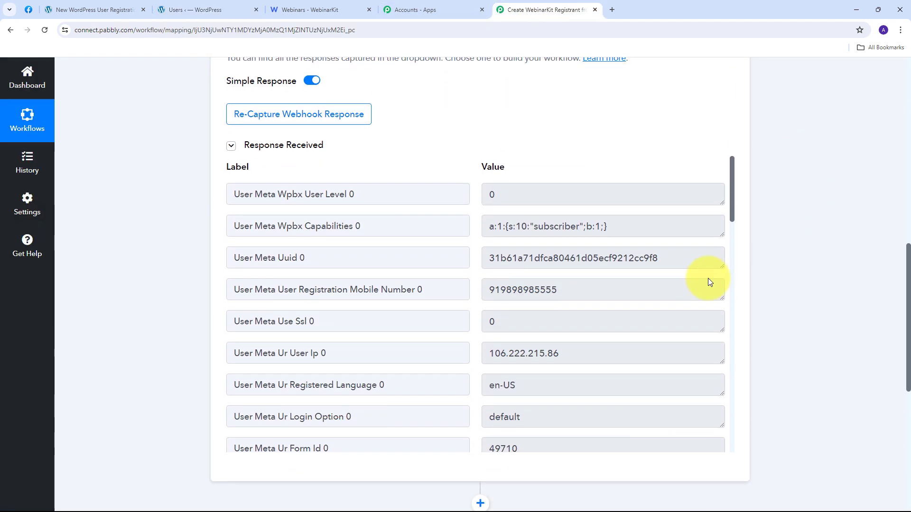
{"action": "scroll", "coordinate": [595, 209], "scroll_direction": "down", "scroll_amount": 2}
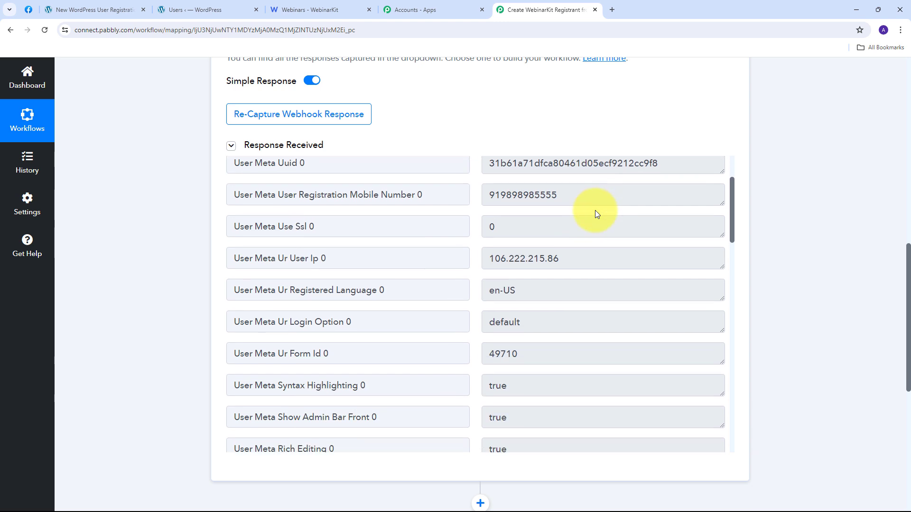
{"action": "scroll", "coordinate": [595, 210], "scroll_direction": "up", "scroll_amount": 2}
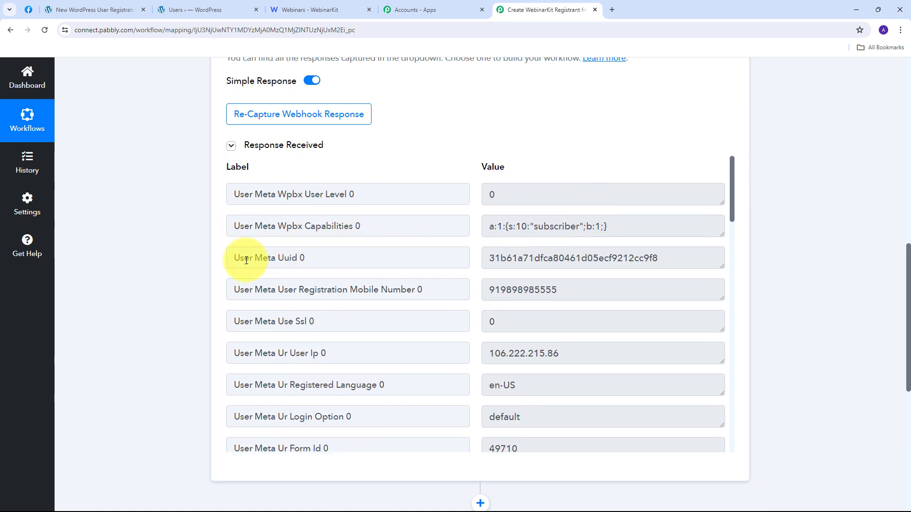
{"action": "double_click", "coordinate": [576, 298]}
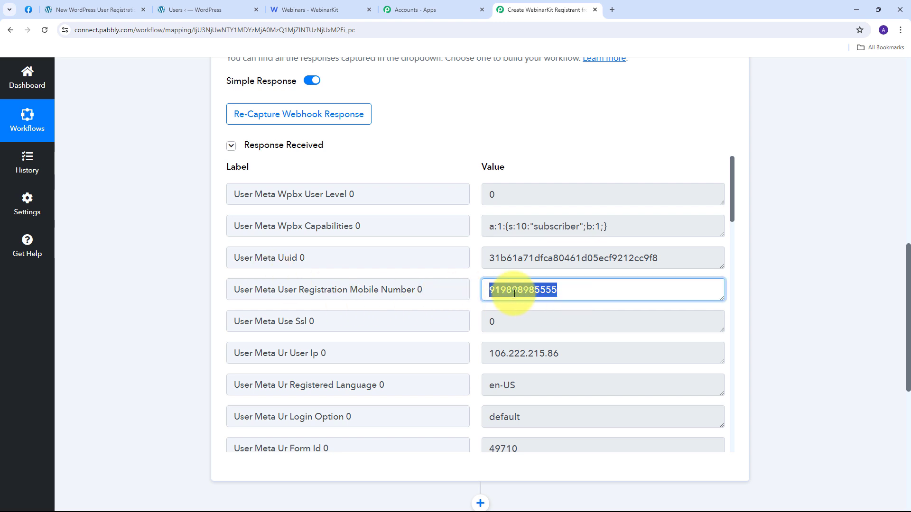
{"action": "scroll", "coordinate": [560, 306], "scroll_direction": "down", "scroll_amount": 6}
{"action": "double_click", "coordinate": [586, 298]}
{"action": "scroll", "coordinate": [546, 284], "scroll_direction": "down", "scroll_amount": 1}
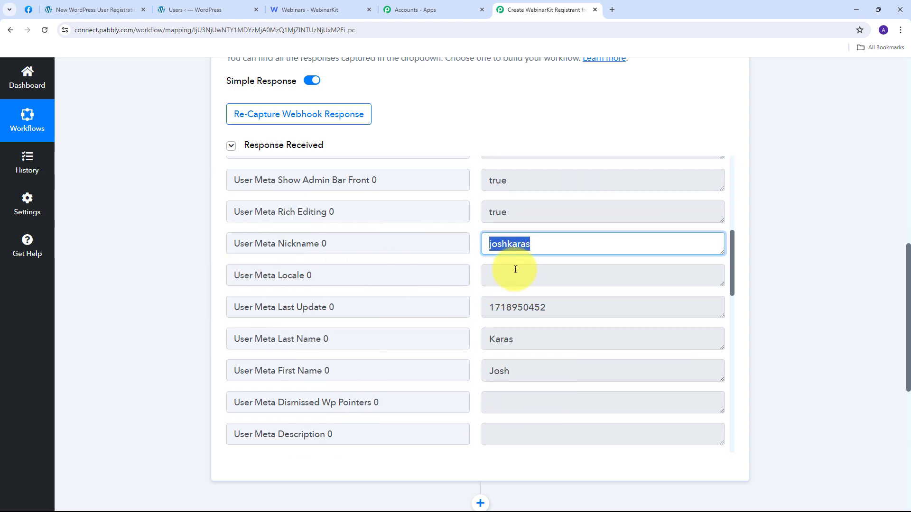
{"action": "scroll", "coordinate": [362, 327], "scroll_direction": "down", "scroll_amount": 1}
{"action": "left_click", "coordinate": [605, 330]}
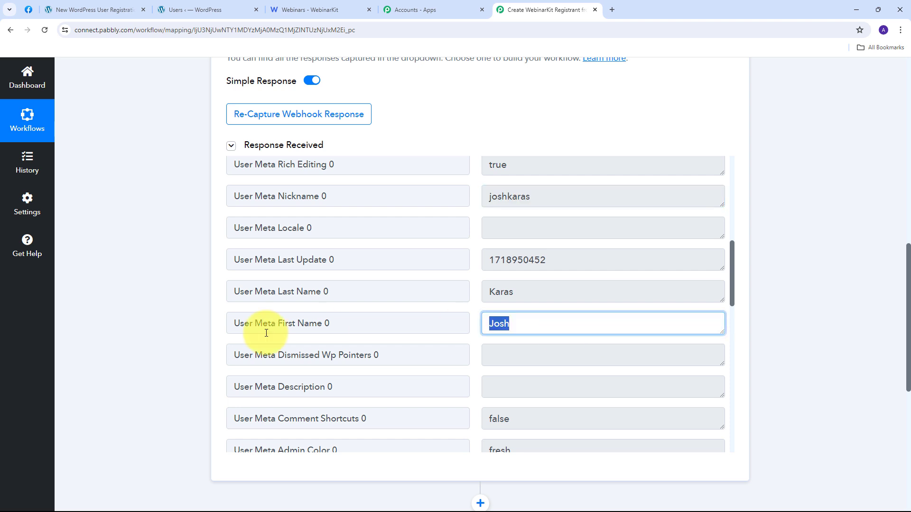
{"action": "left_click", "coordinate": [596, 291]}
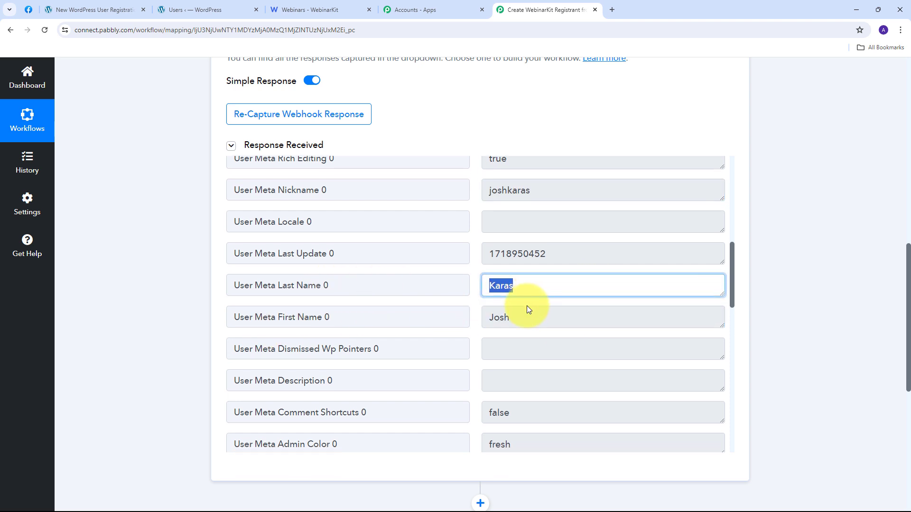
Step: Check the captured user role, email and Data ID values in the webhook response
{"action": "scroll", "coordinate": [527, 309], "scroll_direction": "down", "scroll_amount": 5}
{"action": "left_click", "coordinate": [562, 276]}
{"action": "left_click_drag", "start_coordinate": [605, 280], "coordinate": [450, 280]}
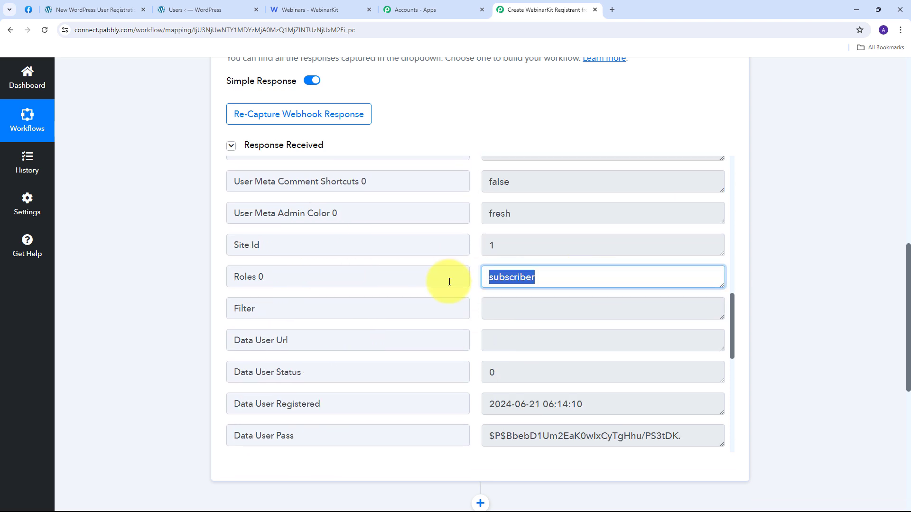
{"action": "scroll", "coordinate": [386, 279], "scroll_direction": "down", "scroll_amount": 5}
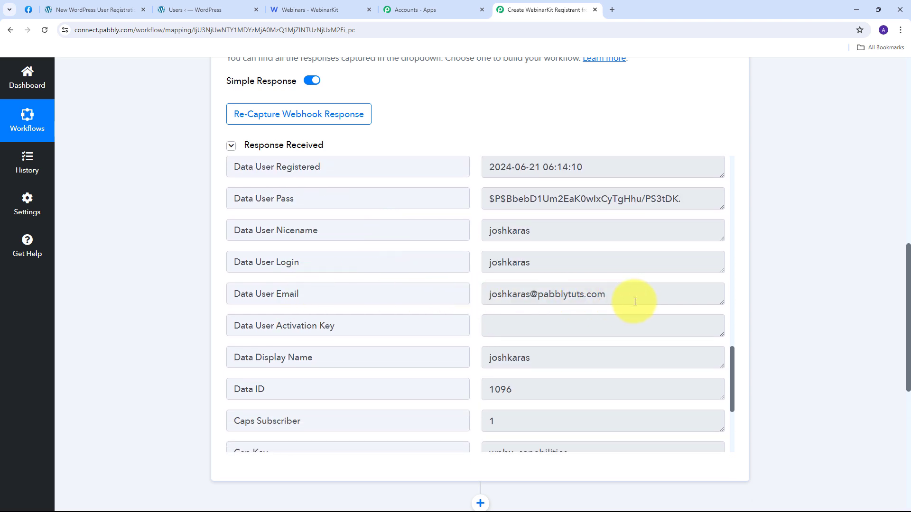
{"action": "left_click_drag", "start_coordinate": [636, 297], "coordinate": [443, 293]}
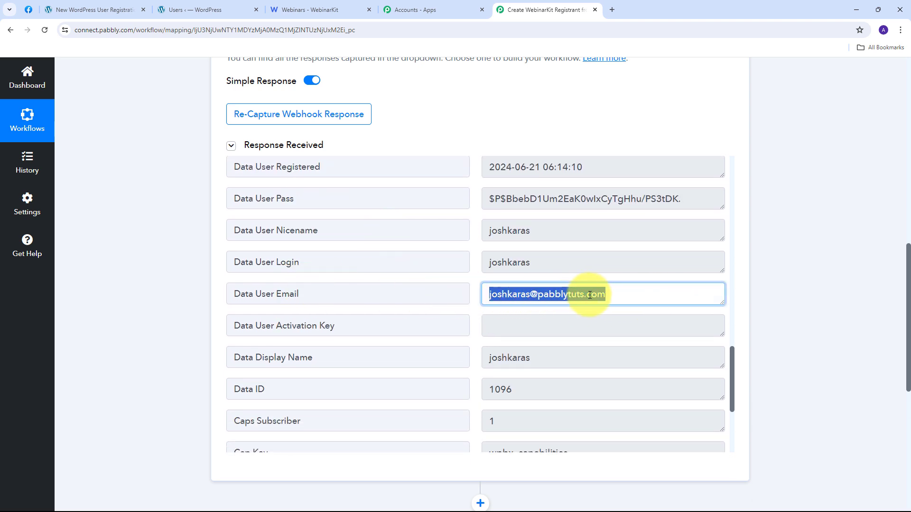
{"action": "scroll", "coordinate": [619, 290], "scroll_direction": "down", "scroll_amount": 3}
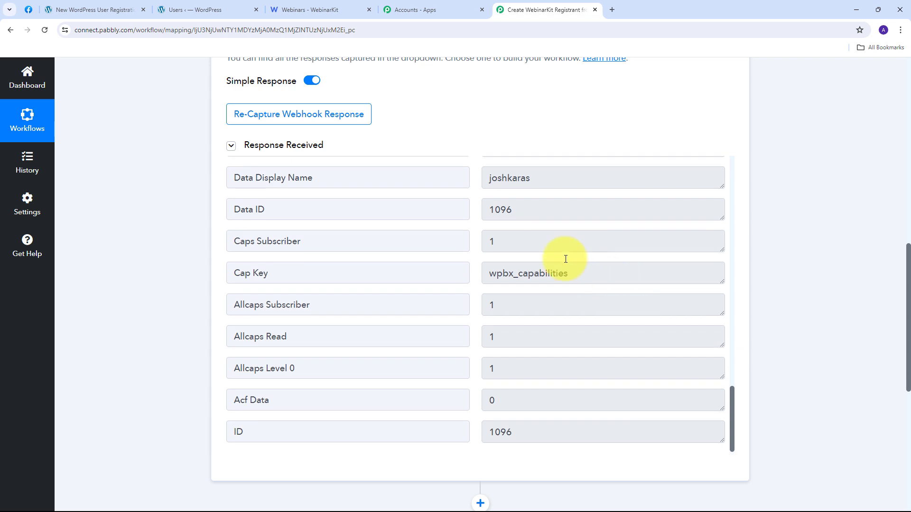
{"action": "left_click_drag", "start_coordinate": [565, 209], "coordinate": [470, 211]}
{"action": "scroll", "coordinate": [469, 311], "scroll_direction": "down", "scroll_amount": 1}
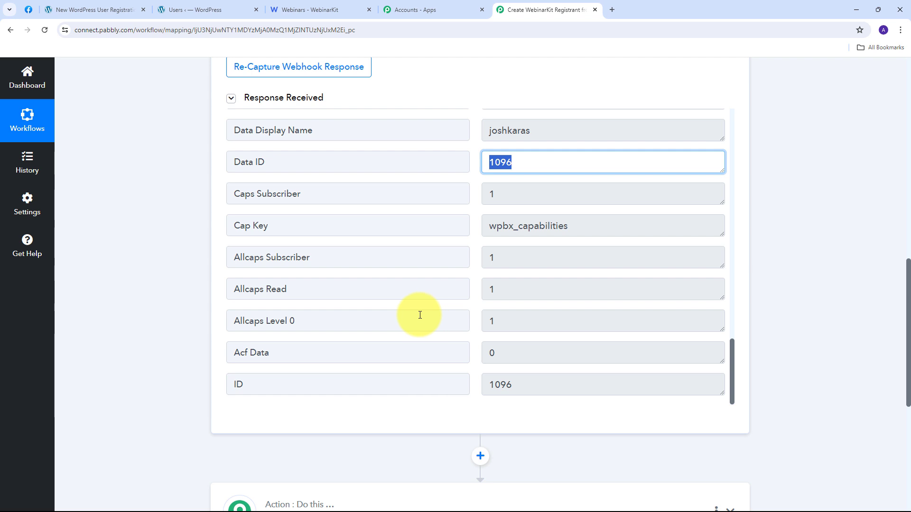
{"action": "scroll", "coordinate": [787, 246], "scroll_direction": "down", "scroll_amount": 5}
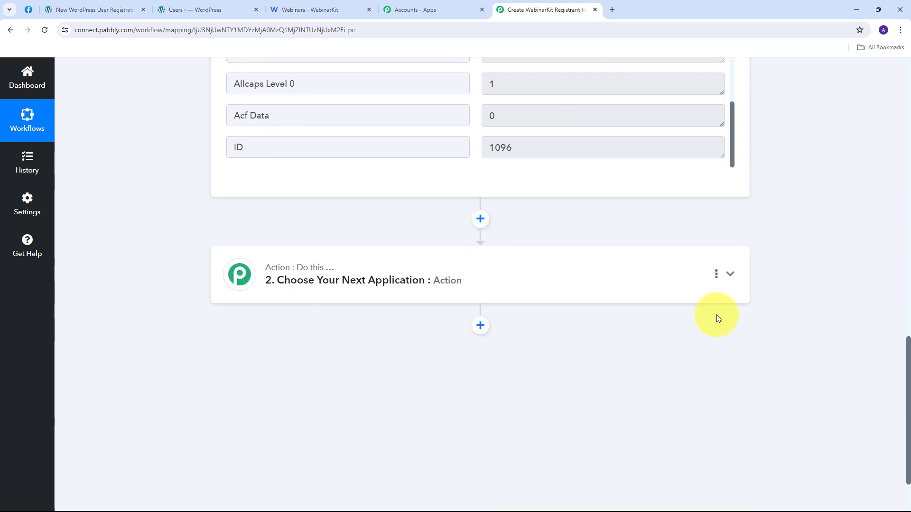
Step: Choose WebinarKit as the action app with the New Webinar Registration action event
{"action": "left_click", "coordinate": [730, 274]}
{"action": "type", "text": "We"}
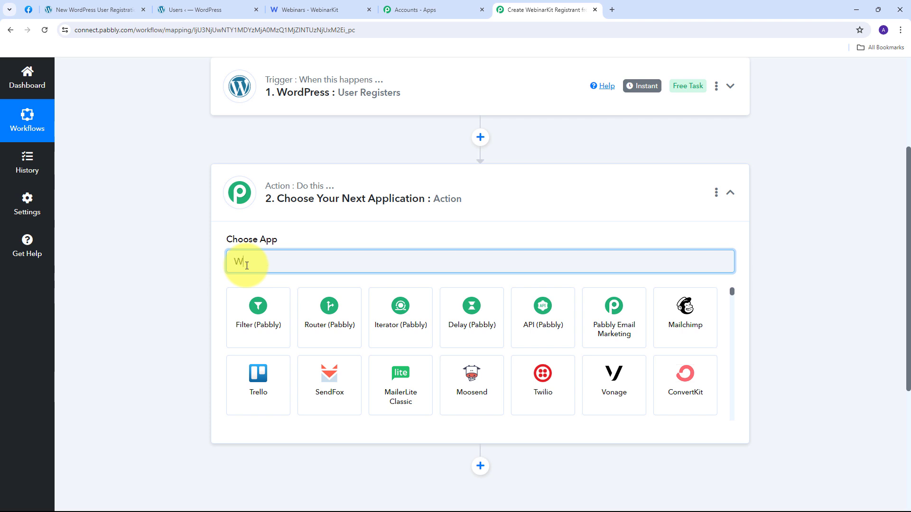
{"action": "type", "text": "bin"}
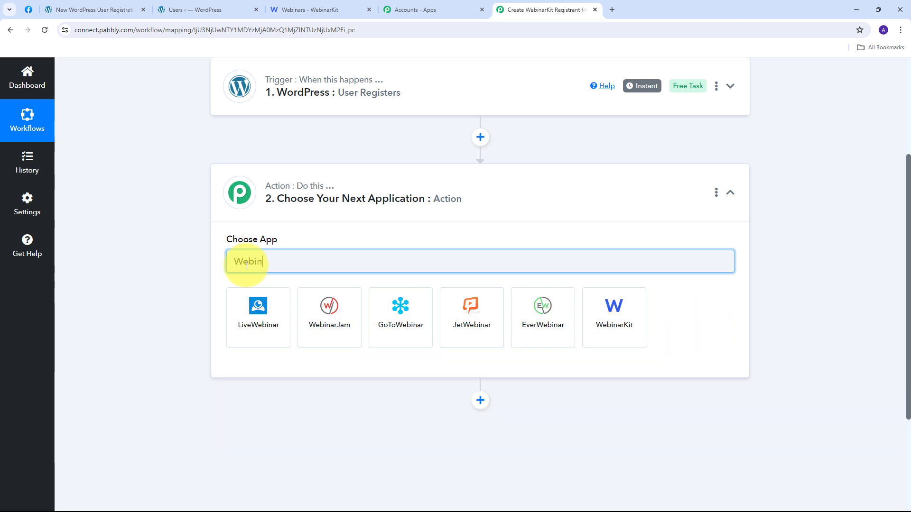
{"action": "type", "text": "arKit"}
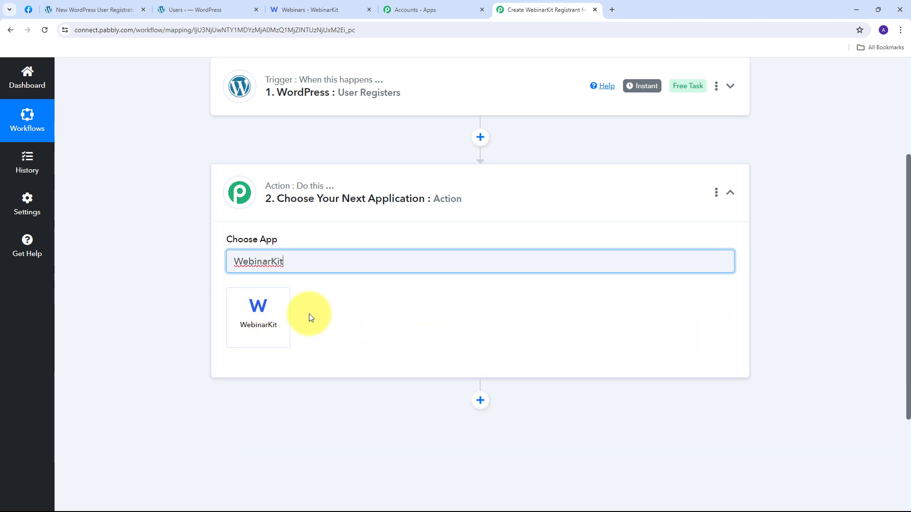
{"action": "left_click", "coordinate": [259, 315]}
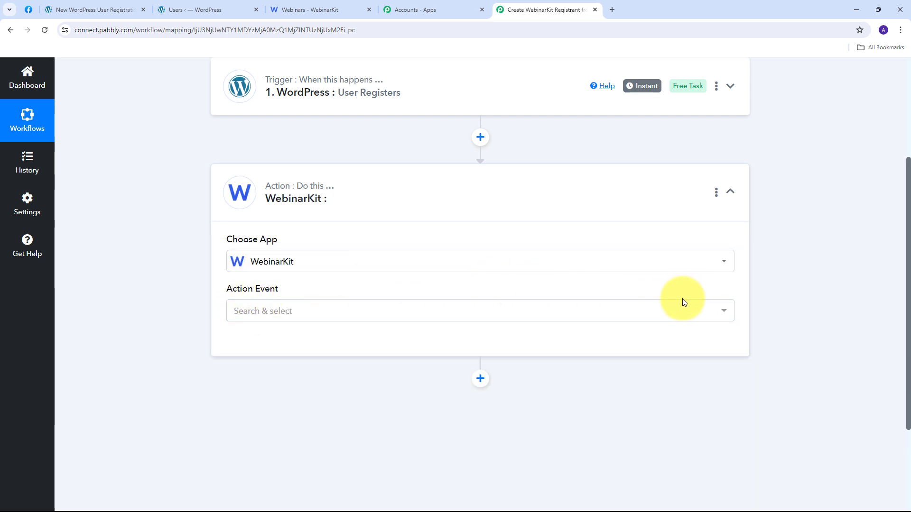
{"action": "left_click", "coordinate": [527, 309]}
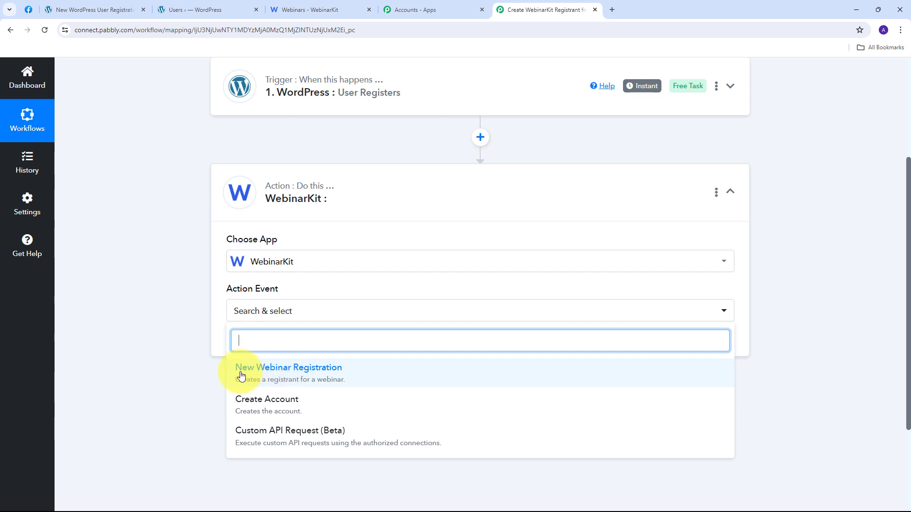
{"action": "left_click", "coordinate": [303, 373]}
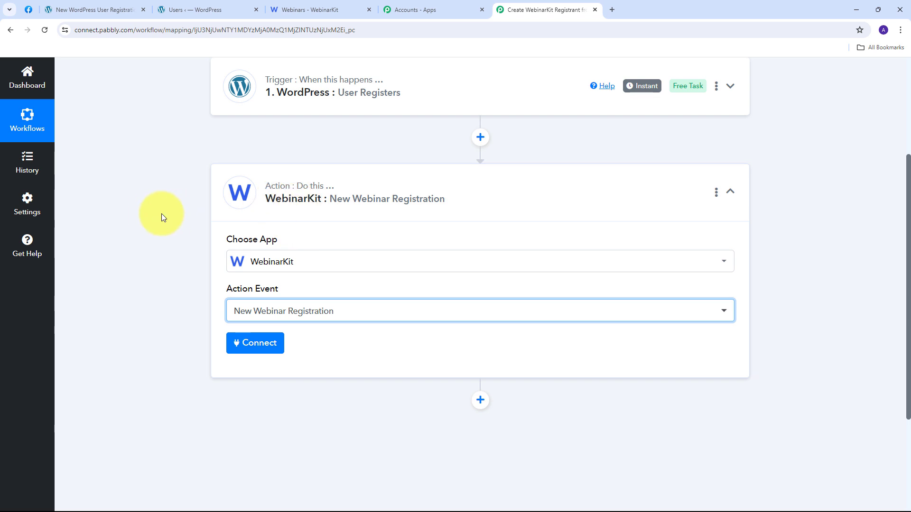
Step: Start a new WebinarKit connection, then go to the Webinars - WebinarKit page for a token
{"action": "left_click", "coordinate": [254, 349]}
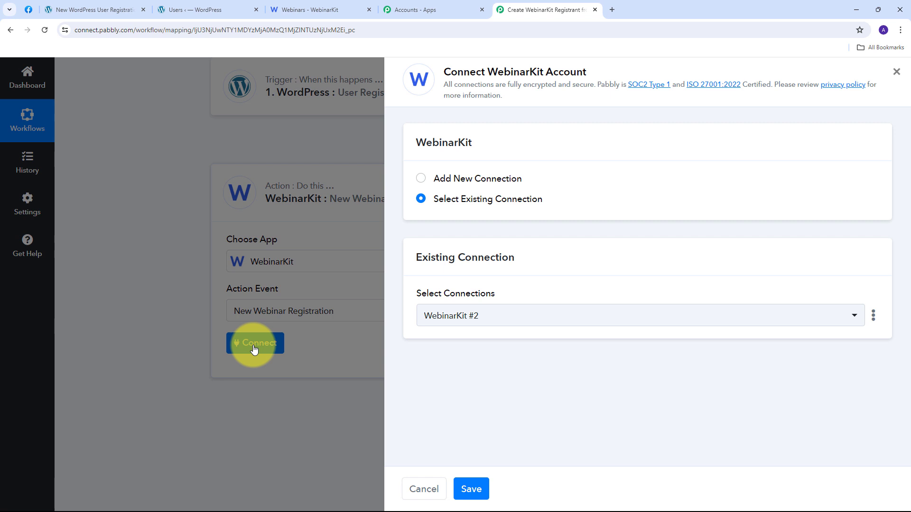
{"action": "left_click", "coordinate": [464, 178]}
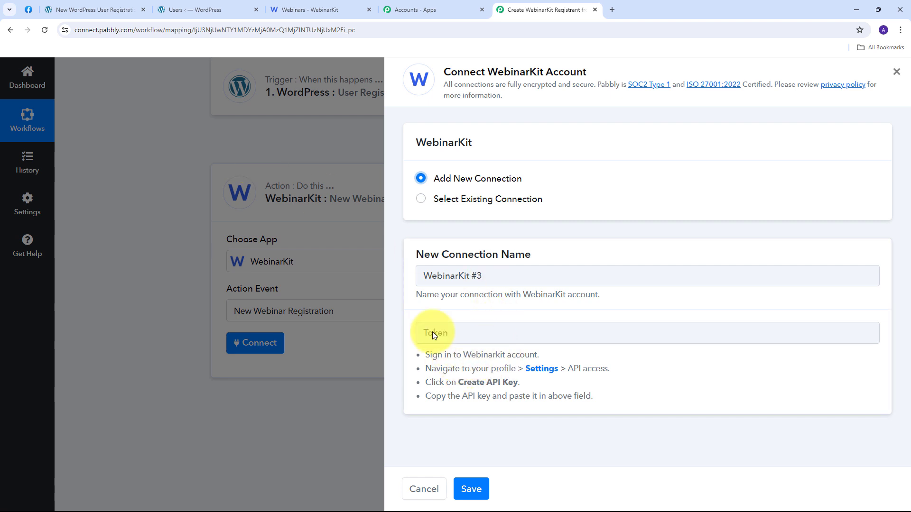
{"action": "left_click", "coordinate": [312, 7]}
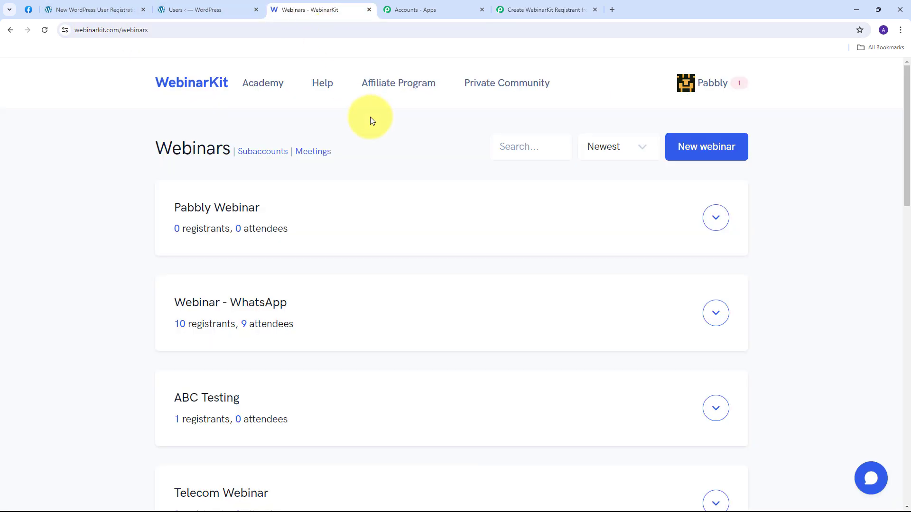
Step: Create a private API key under API access in WebinarKit Settings and copy it
{"action": "left_click", "coordinate": [725, 84]}
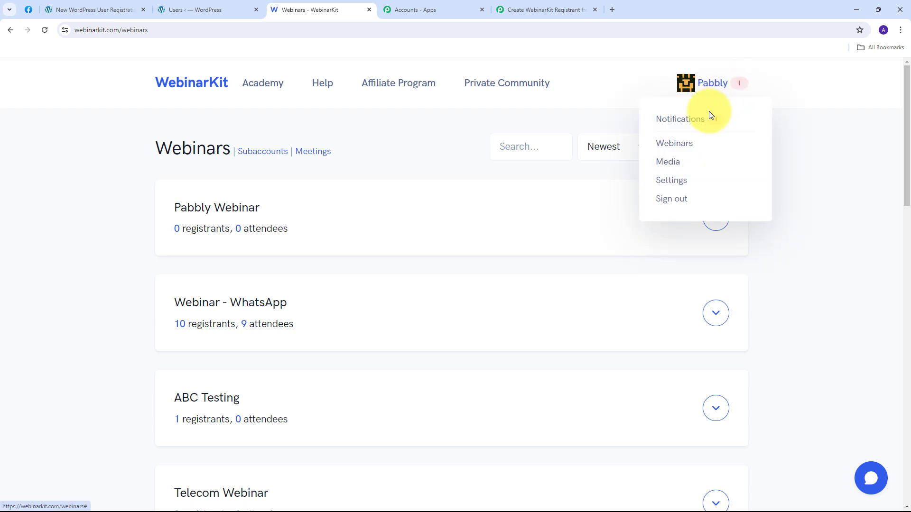
{"action": "left_click", "coordinate": [673, 182]}
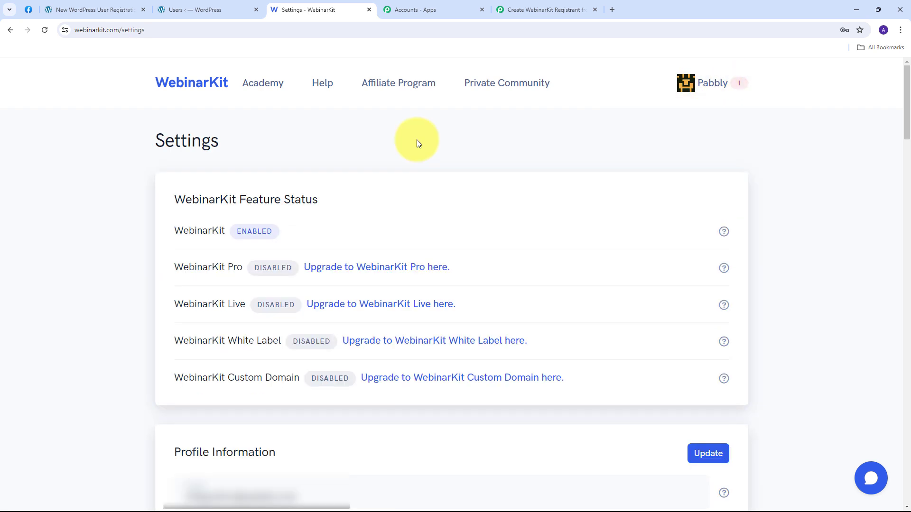
{"action": "scroll", "coordinate": [333, 261], "scroll_direction": "down", "scroll_amount": 20}
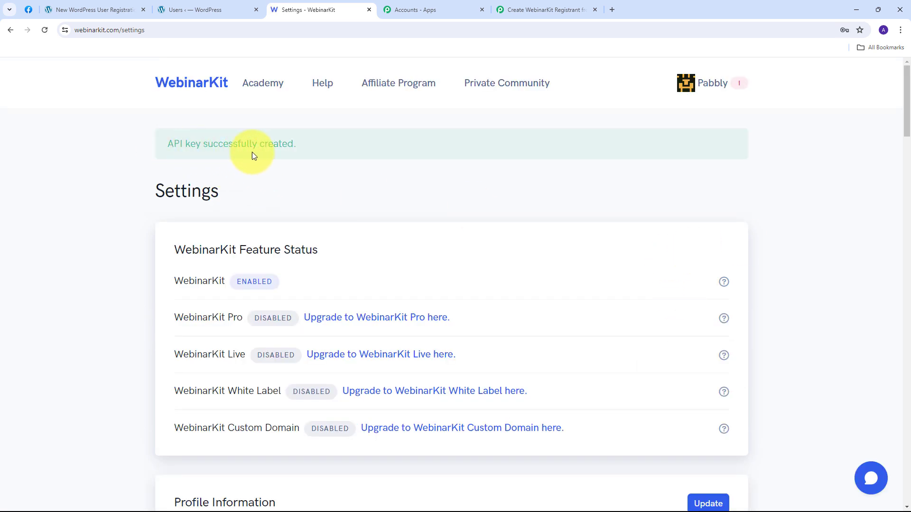
{"action": "left_click_drag", "start_coordinate": [906, 113], "coordinate": [906, 475]}
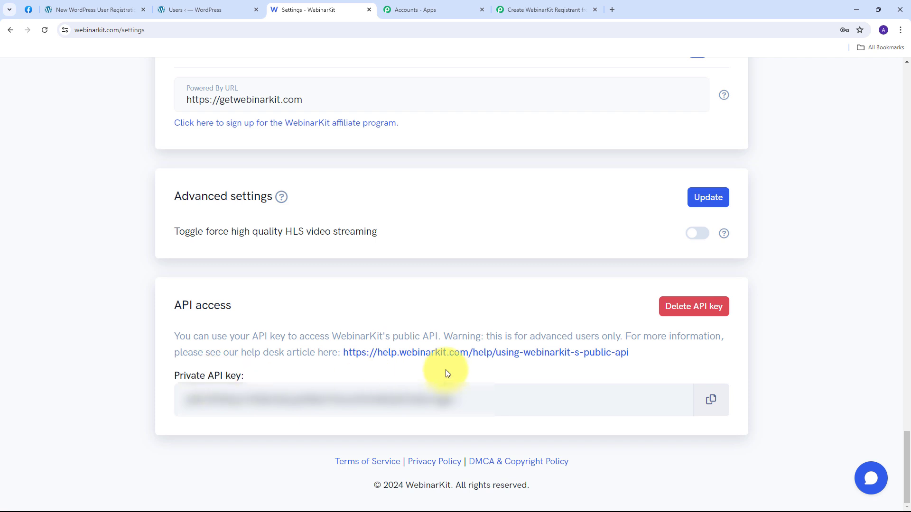
{"action": "left_click", "coordinate": [713, 403]}
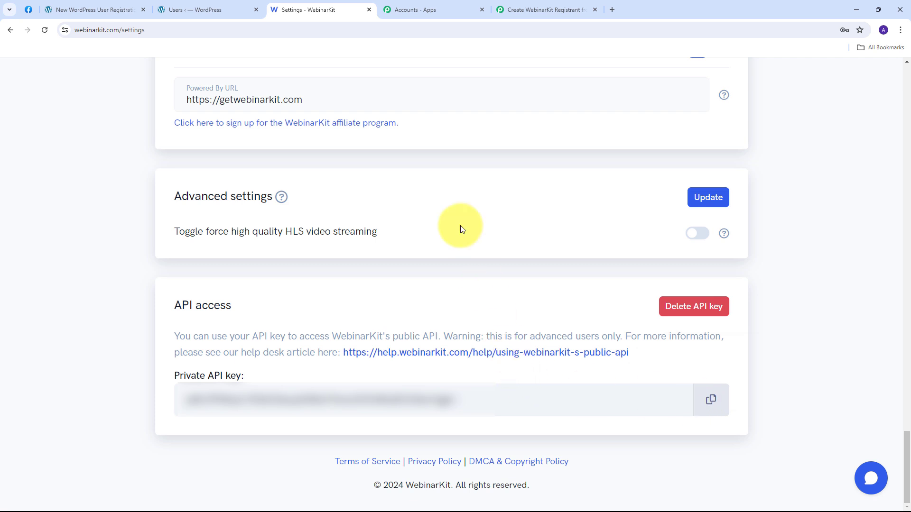
{"action": "left_click", "coordinate": [510, 10]}
Step: Paste the copied API key into the Token field and save the WebinarKit connection
{"action": "left_click", "coordinate": [459, 334]}
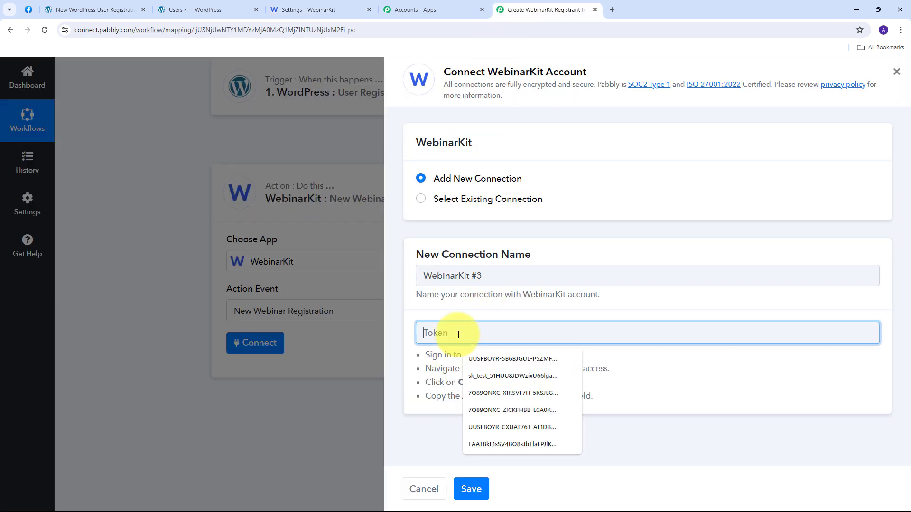
{"action": "key", "text": "ctrl+v"}
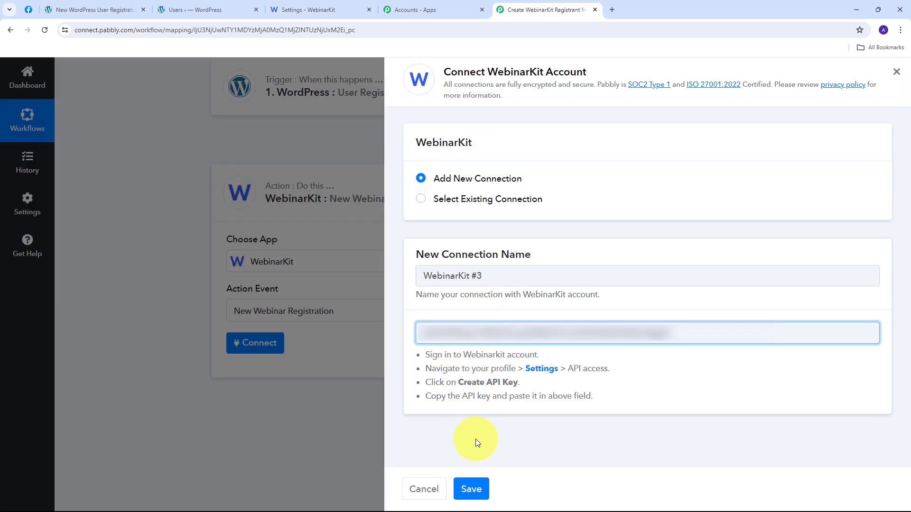
{"action": "left_click", "coordinate": [471, 488]}
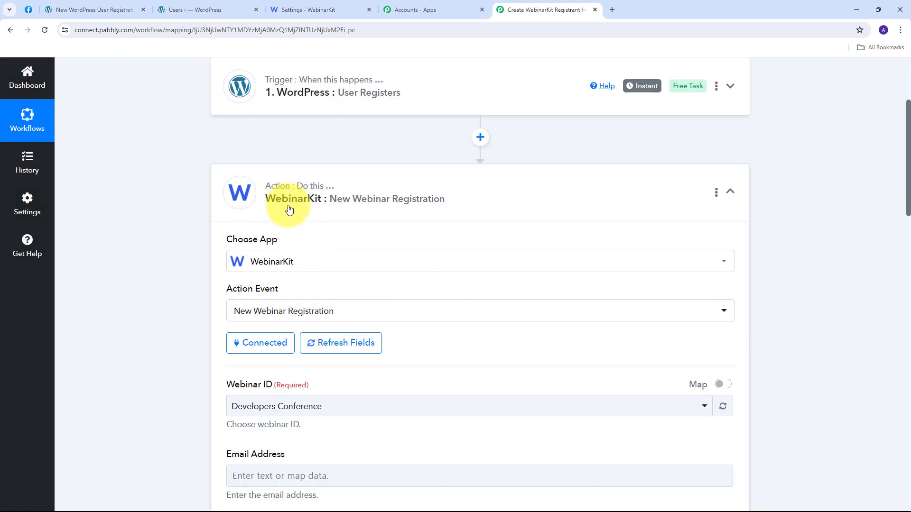
{"action": "scroll", "coordinate": [423, 224], "scroll_direction": "down", "scroll_amount": 4}
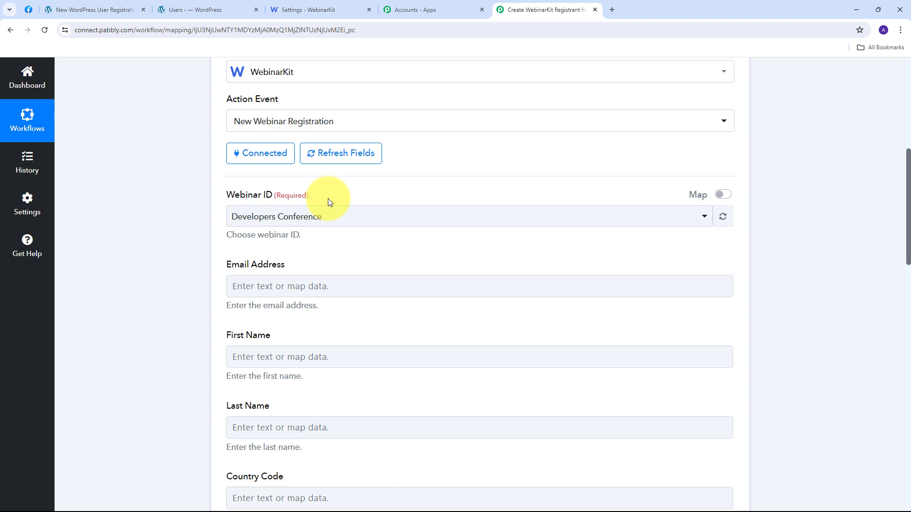
{"action": "left_click", "coordinate": [308, 9]}
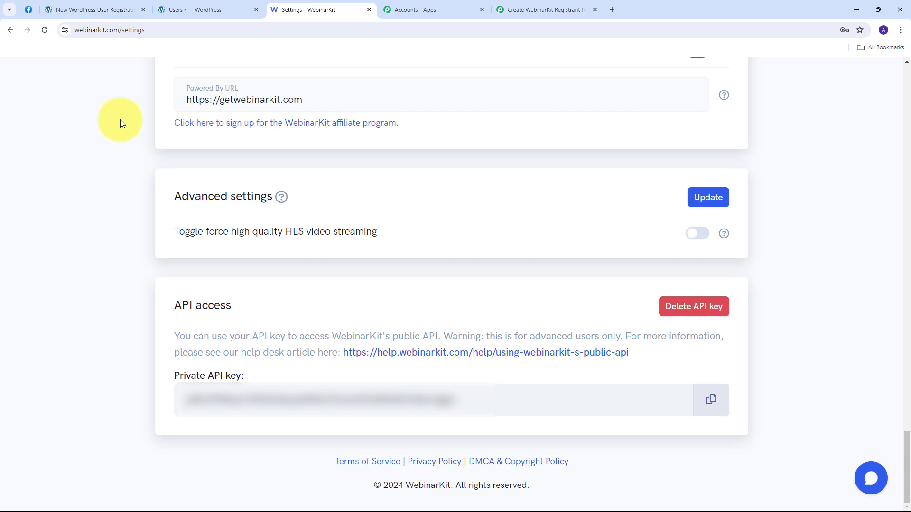
{"action": "left_click", "coordinate": [10, 30]}
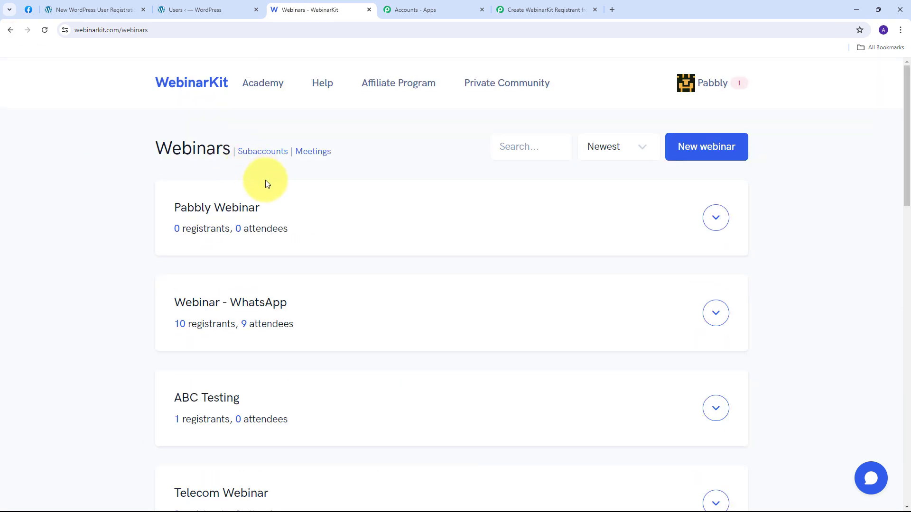
{"action": "scroll", "coordinate": [118, 195], "scroll_direction": "down", "scroll_amount": 5}
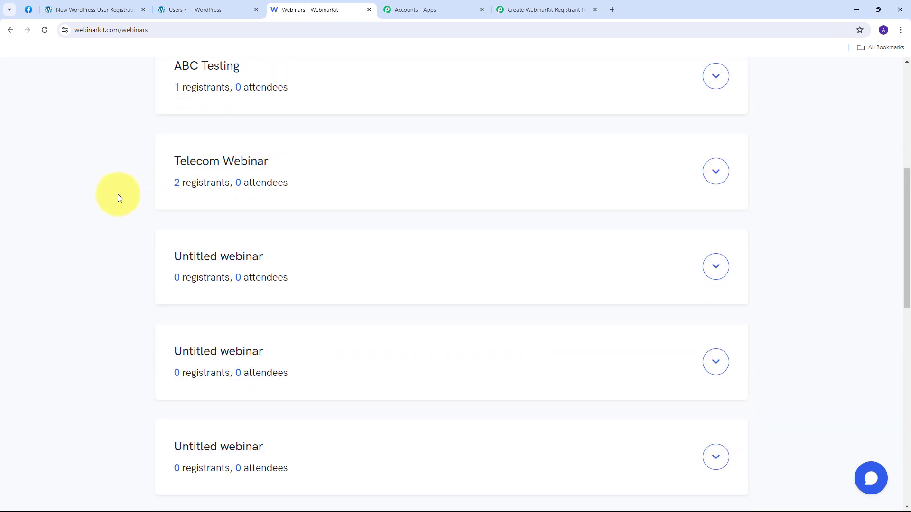
{"action": "scroll", "coordinate": [117, 194], "scroll_direction": "up", "scroll_amount": 5}
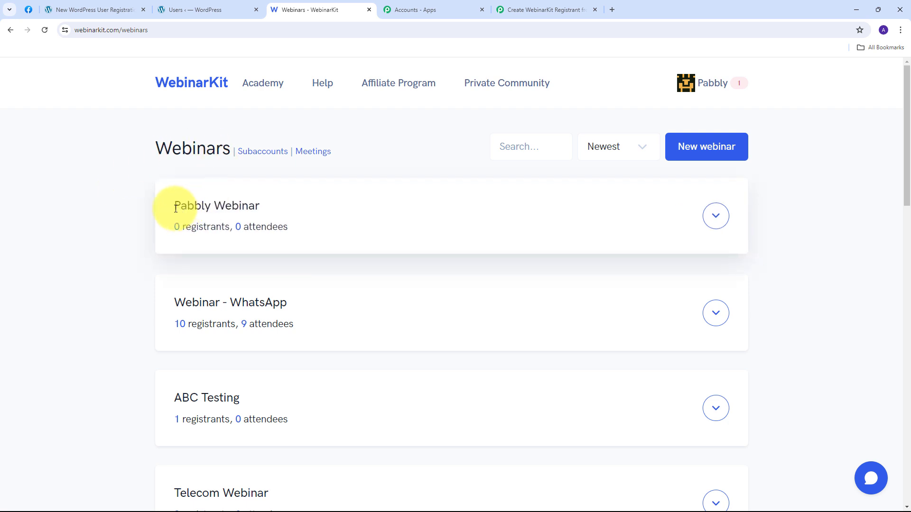
{"action": "left_click_drag", "start_coordinate": [170, 209], "coordinate": [283, 217]}
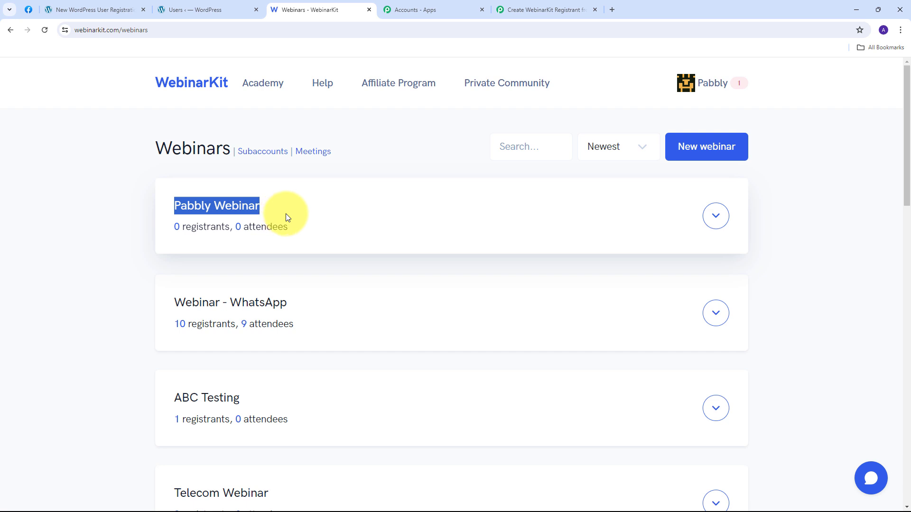
{"action": "left_click", "coordinate": [547, 5]}
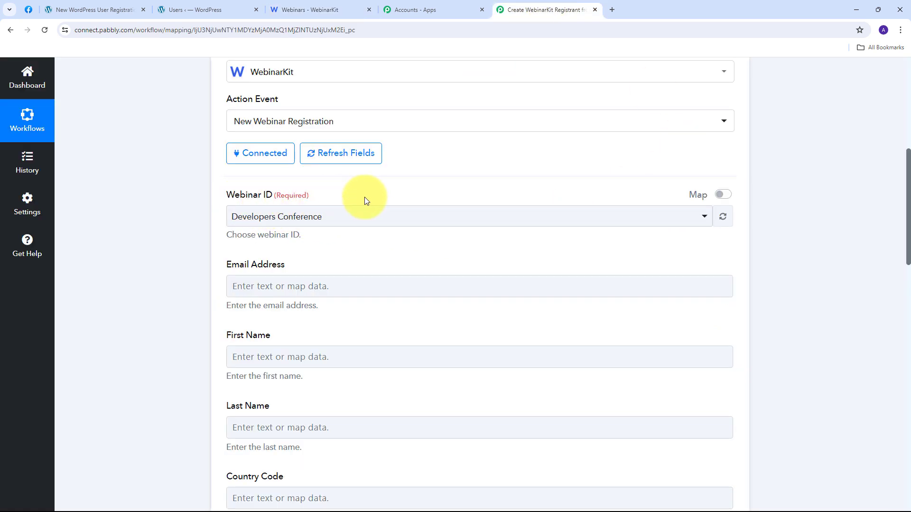
Step: Select 'Pabbly Webinar' from the Webinar ID dropdown list
{"action": "left_click", "coordinate": [513, 217]}
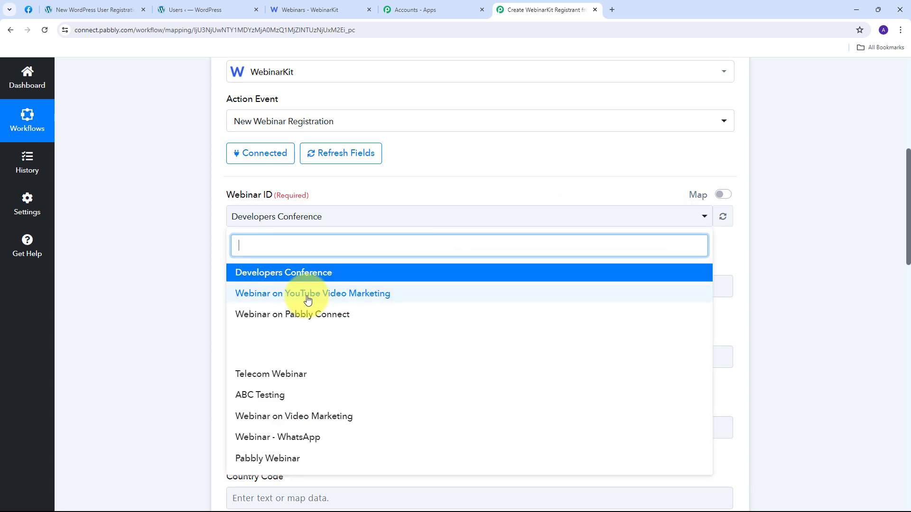
{"action": "scroll", "coordinate": [306, 297], "scroll_direction": "down", "scroll_amount": 4}
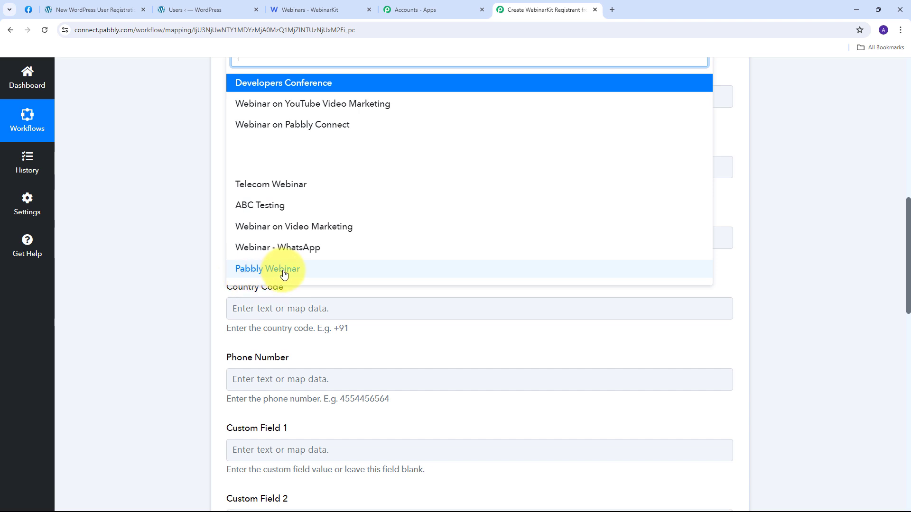
{"action": "left_click", "coordinate": [285, 275]}
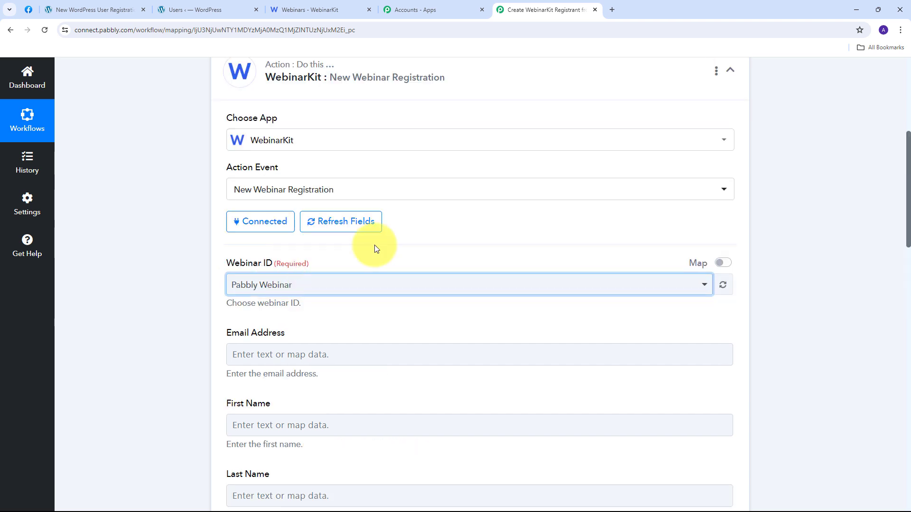
{"action": "scroll", "coordinate": [375, 245], "scroll_direction": "down", "scroll_amount": 2}
{"action": "scroll", "coordinate": [271, 223], "scroll_direction": "down", "scroll_amount": 3}
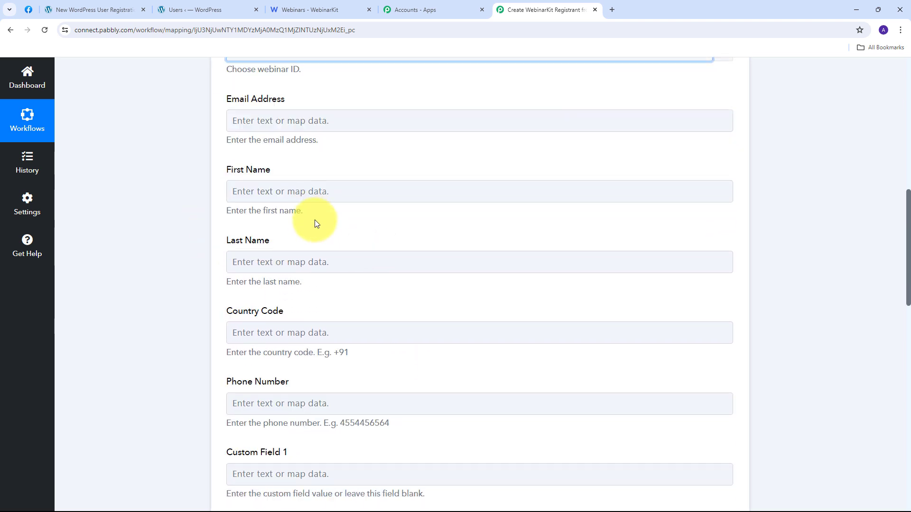
{"action": "scroll", "coordinate": [335, 290], "scroll_direction": "up", "scroll_amount": 4}
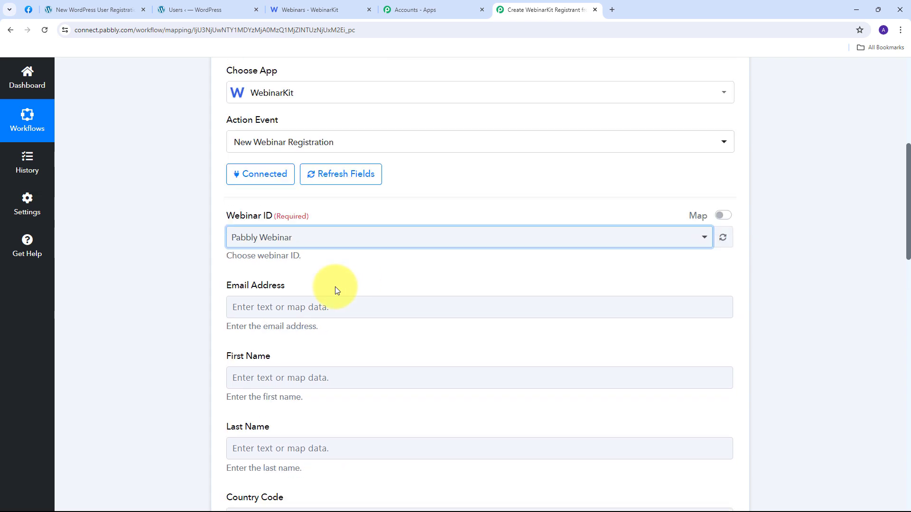
{"action": "scroll", "coordinate": [335, 290], "scroll_direction": "down", "scroll_amount": 2}
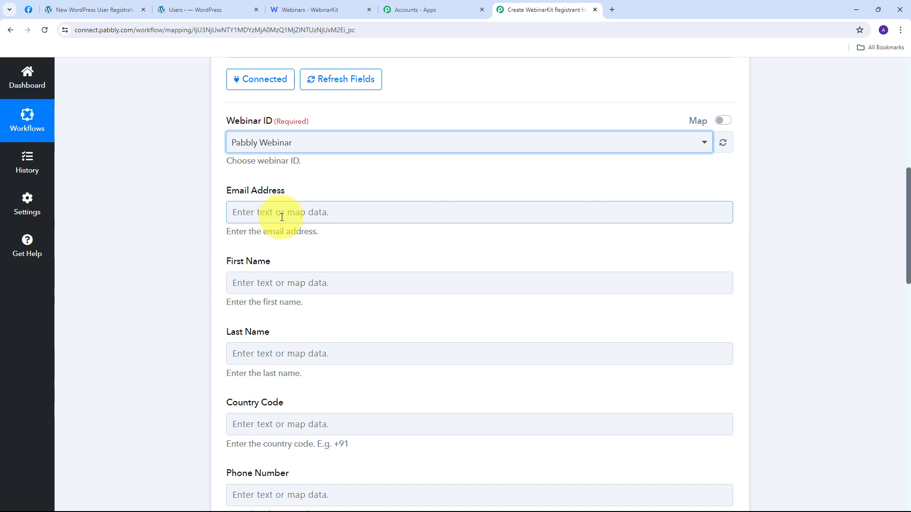
Step: Map the WordPress user's email and first name into Email Address and First Name
{"action": "left_click", "coordinate": [304, 212]}
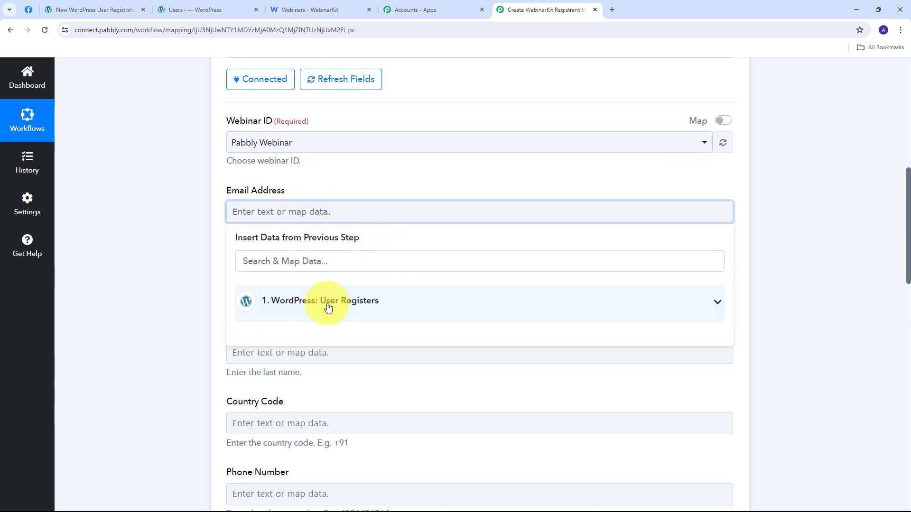
{"action": "left_click", "coordinate": [330, 305]}
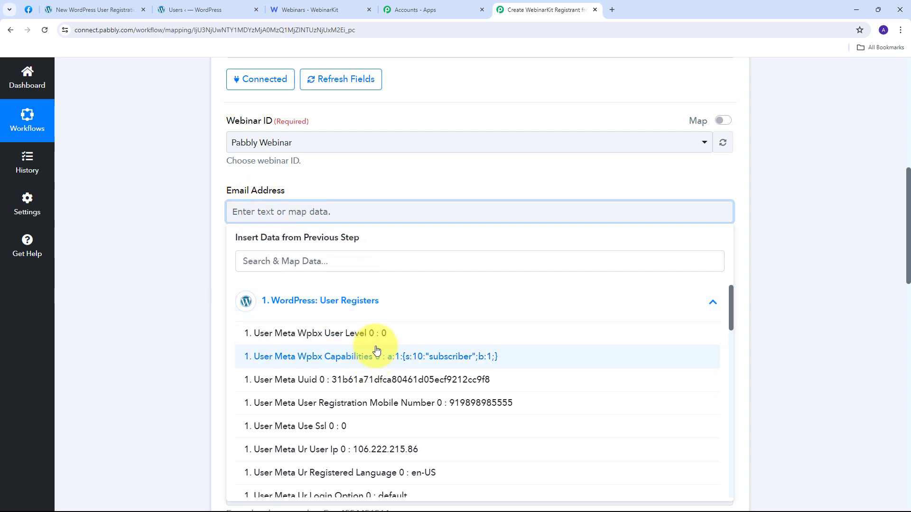
{"action": "scroll", "coordinate": [389, 351], "scroll_direction": "down", "scroll_amount": 5}
{"action": "scroll", "coordinate": [390, 354], "scroll_direction": "down", "scroll_amount": 10}
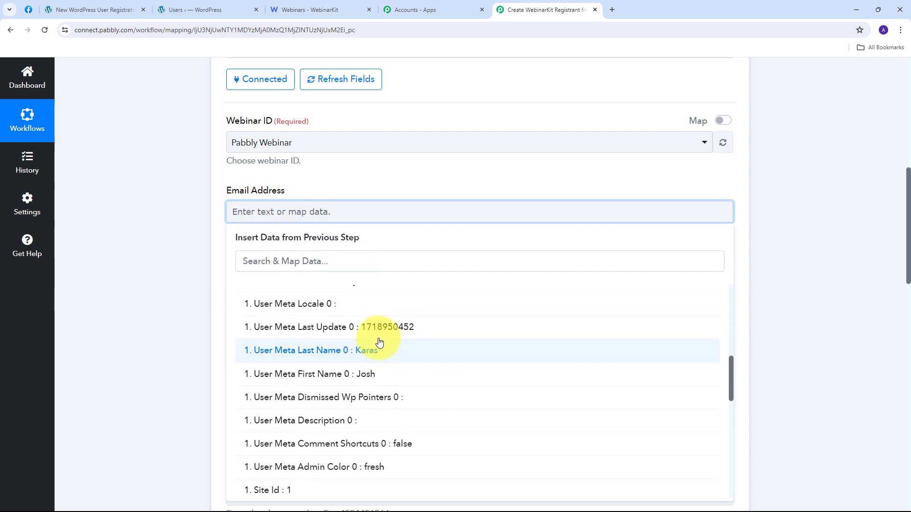
{"action": "scroll", "coordinate": [370, 332], "scroll_direction": "down", "scroll_amount": 2}
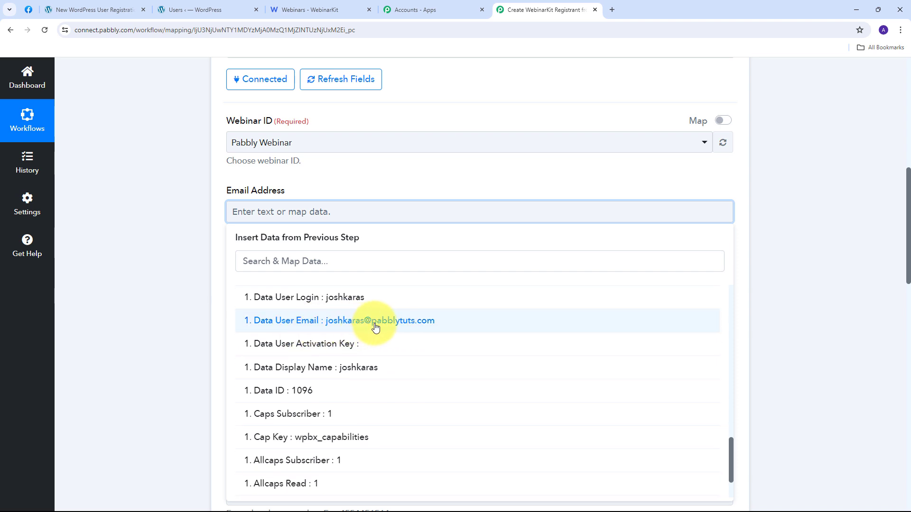
{"action": "left_click", "coordinate": [375, 328]}
{"action": "left_click", "coordinate": [181, 231]}
{"action": "scroll", "coordinate": [326, 253], "scroll_direction": "down", "scroll_amount": 2}
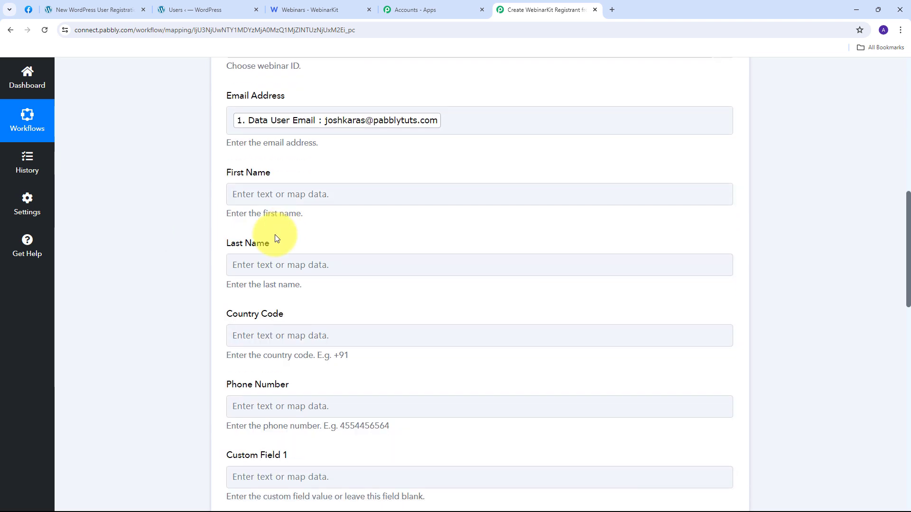
{"action": "left_click", "coordinate": [263, 194]}
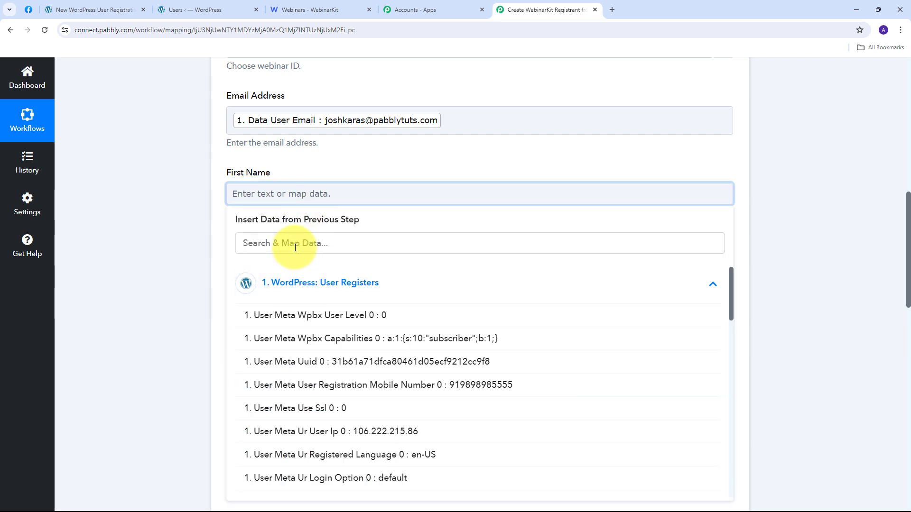
{"action": "scroll", "coordinate": [382, 332], "scroll_direction": "down", "scroll_amount": 6}
{"action": "scroll", "coordinate": [379, 309], "scroll_direction": "up", "scroll_amount": 2}
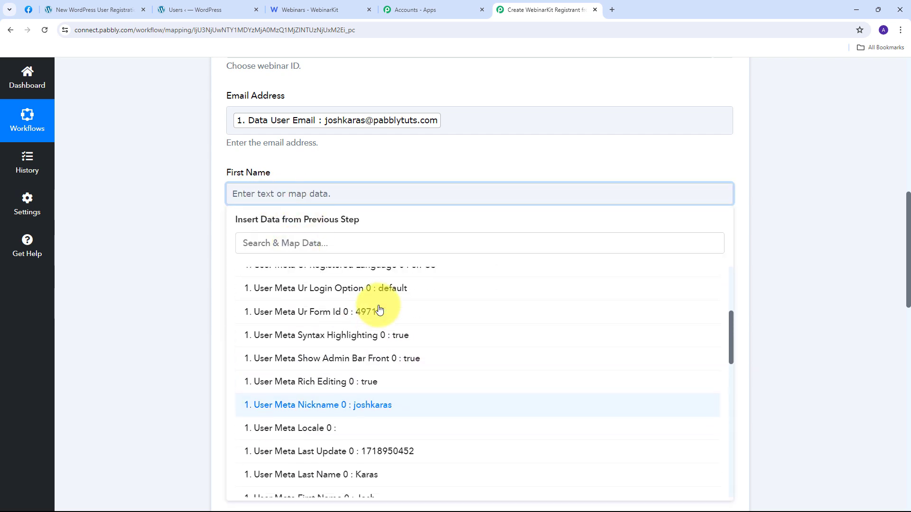
{"action": "scroll", "coordinate": [380, 309], "scroll_direction": "down", "scroll_amount": 3}
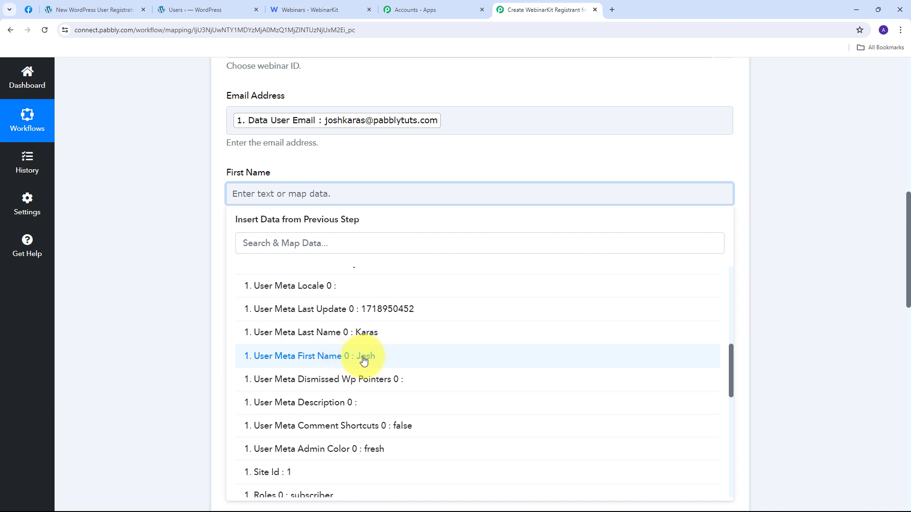
{"action": "left_click", "coordinate": [364, 361]}
{"action": "left_click", "coordinate": [181, 216]}
{"action": "scroll", "coordinate": [291, 235], "scroll_direction": "down", "scroll_amount": 1}
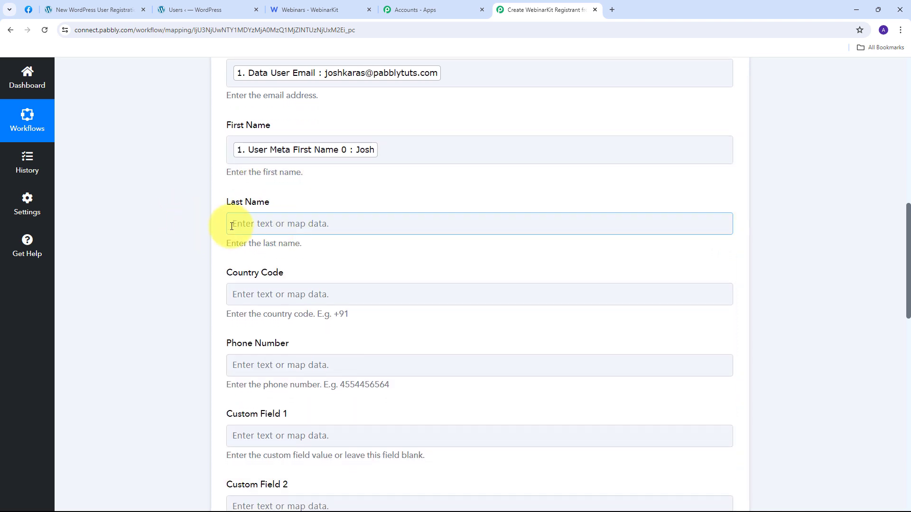
Step: Map the WordPress last name and registration mobile number into Last Name and Phone Number
{"action": "left_click", "coordinate": [303, 223]}
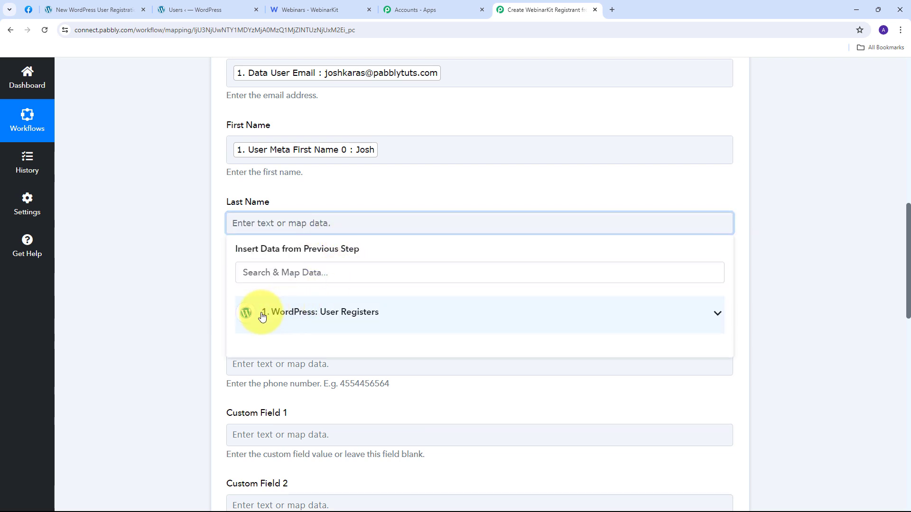
{"action": "left_click", "coordinate": [317, 315]}
{"action": "scroll", "coordinate": [317, 315], "scroll_direction": "down", "scroll_amount": 5}
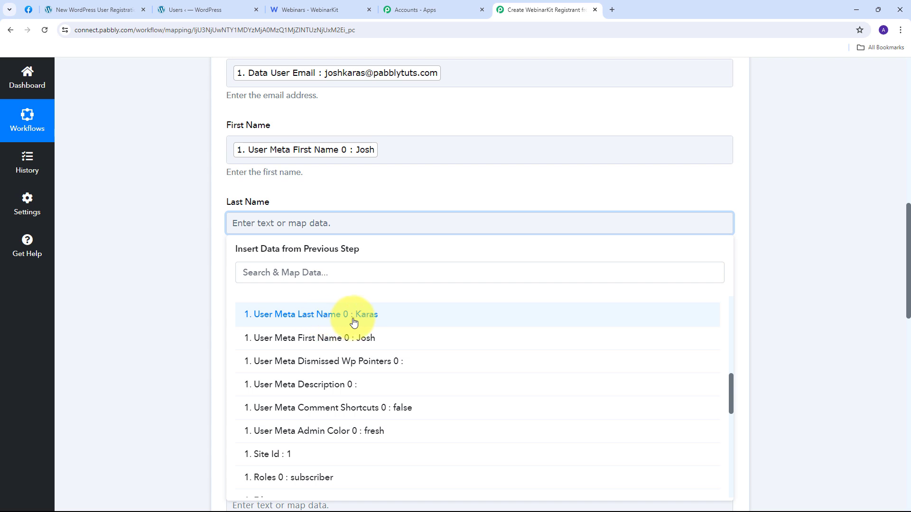
{"action": "left_click", "coordinate": [366, 316]}
{"action": "left_click", "coordinate": [173, 277]}
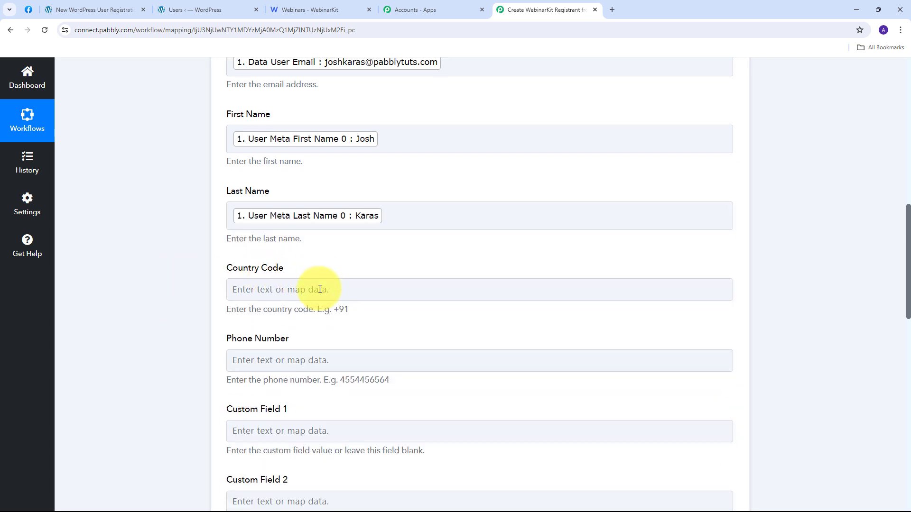
{"action": "scroll", "coordinate": [190, 280], "scroll_direction": "down", "scroll_amount": 2}
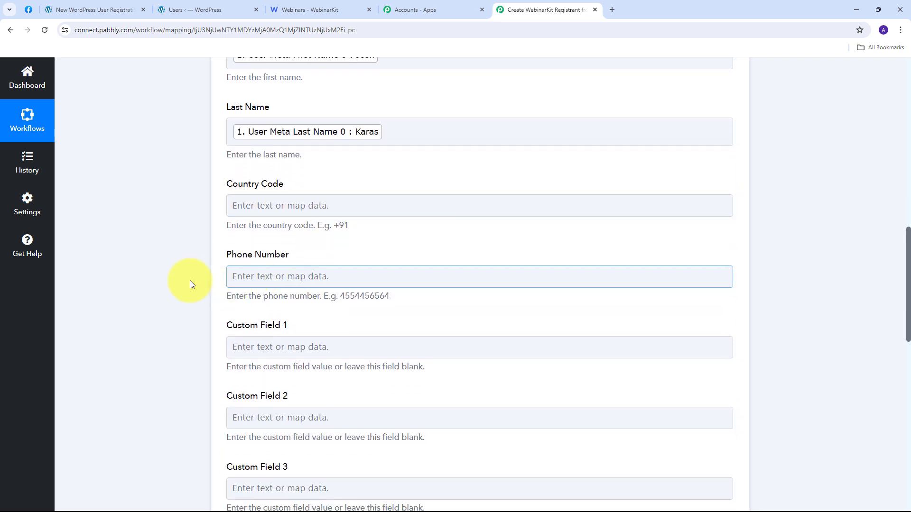
{"action": "left_click", "coordinate": [287, 277]}
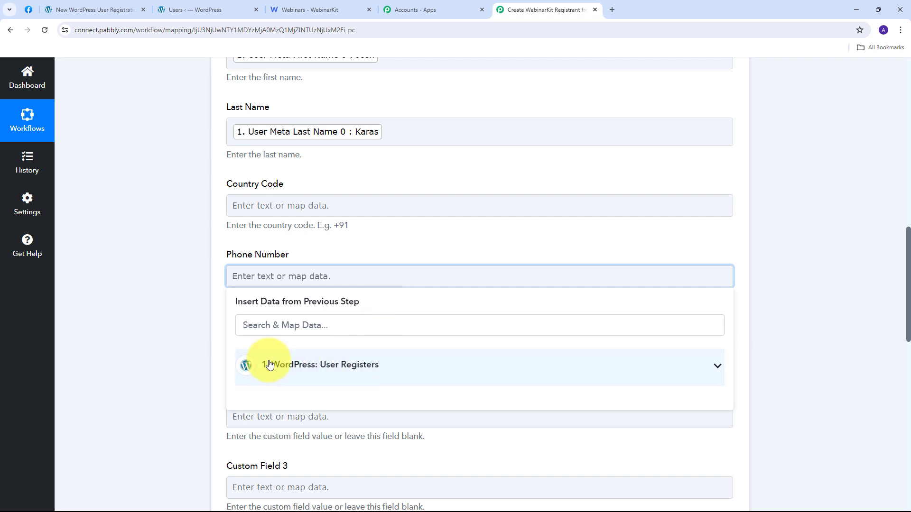
{"action": "left_click", "coordinate": [341, 366]}
{"action": "scroll", "coordinate": [402, 361], "scroll_direction": "down", "scroll_amount": 2}
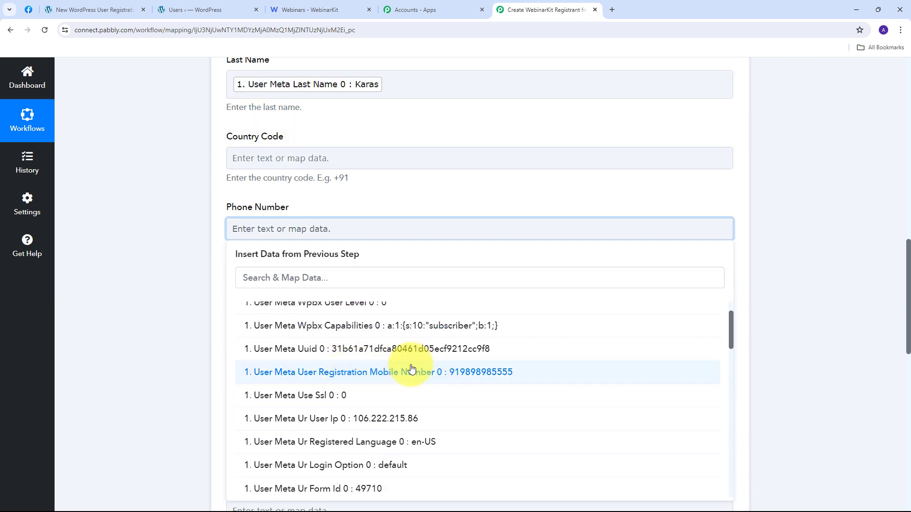
{"action": "left_click", "coordinate": [483, 374]}
{"action": "scroll", "coordinate": [331, 264], "scroll_direction": "down", "scroll_amount": 5}
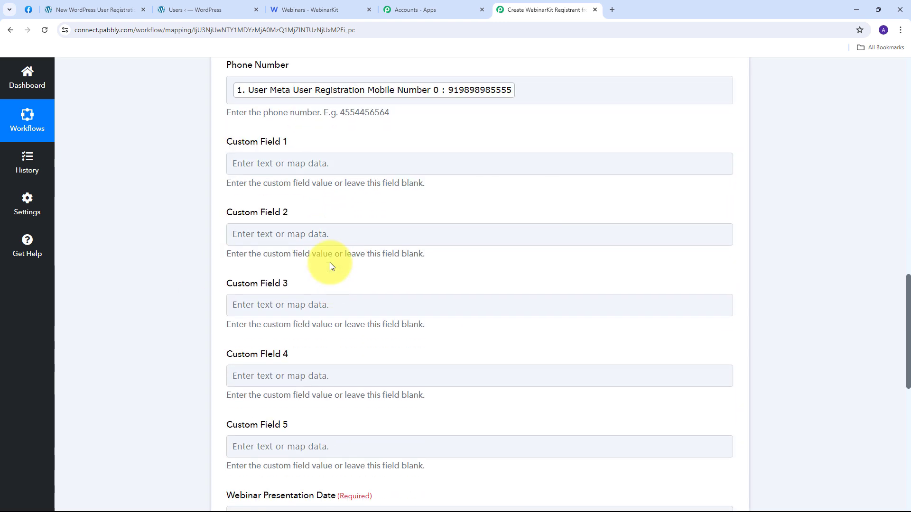
{"action": "scroll", "coordinate": [294, 284], "scroll_direction": "up", "scroll_amount": 1}
{"action": "scroll", "coordinate": [308, 275], "scroll_direction": "down", "scroll_amount": 2}
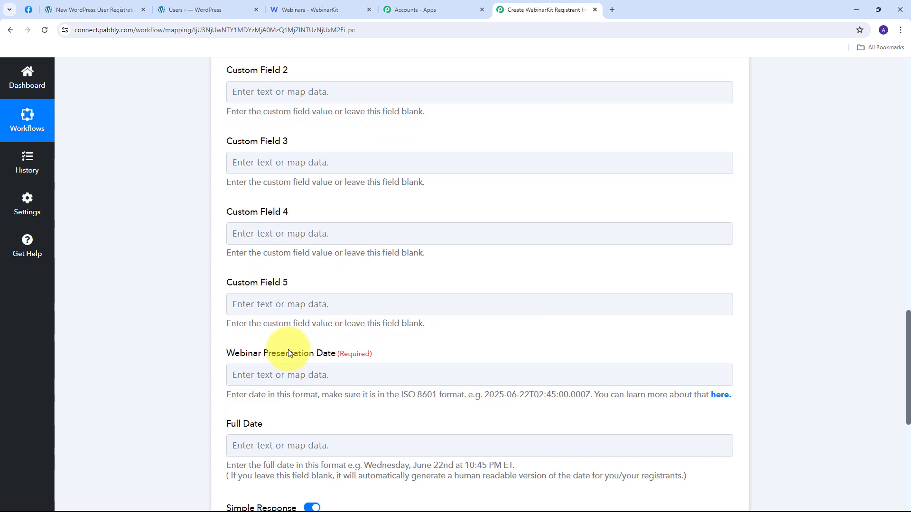
{"action": "scroll", "coordinate": [356, 332], "scroll_direction": "down", "scroll_amount": 1}
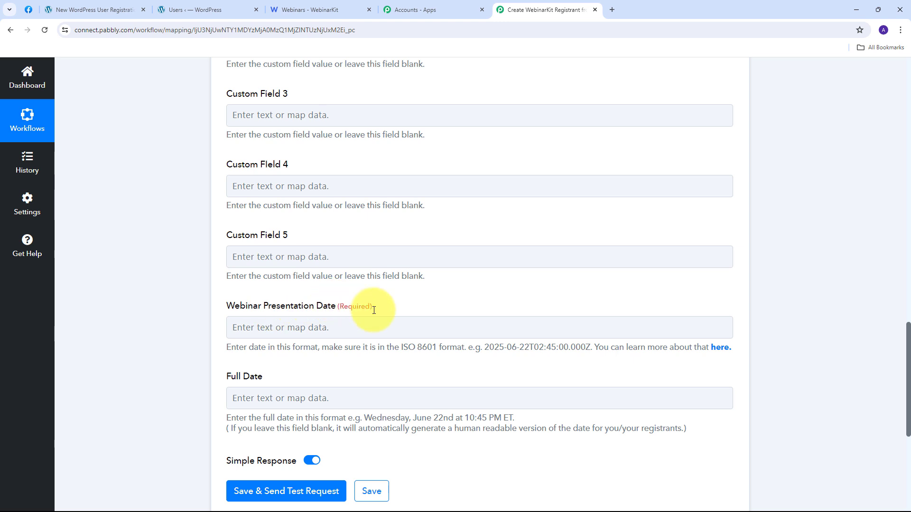
Step: Enter 2024-06-30T12:00:00.000Z in Webinar Presentation Date, following the example ISO 8601 format
{"action": "left_click_drag", "start_coordinate": [485, 349], "coordinate": [590, 347]}
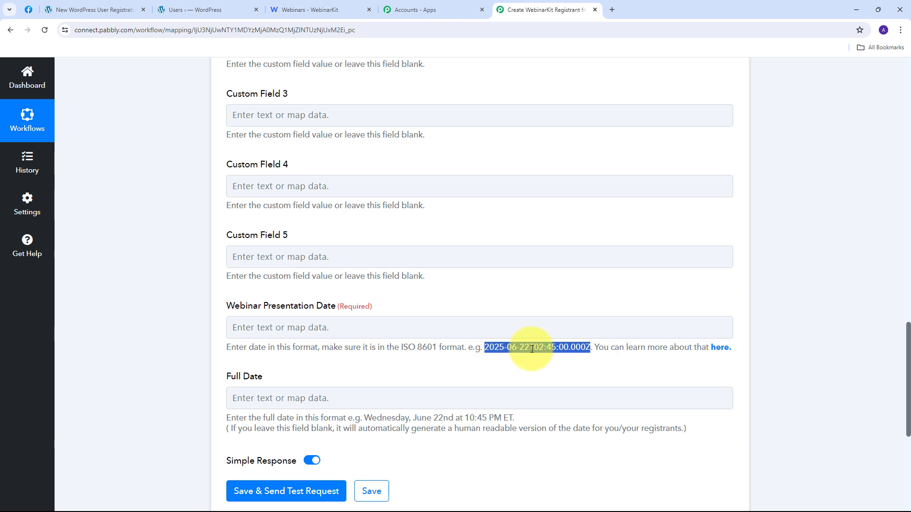
{"action": "left_click", "coordinate": [300, 332]}
{"action": "type", "text": "2024-06-30T12:00:00.000Z"}
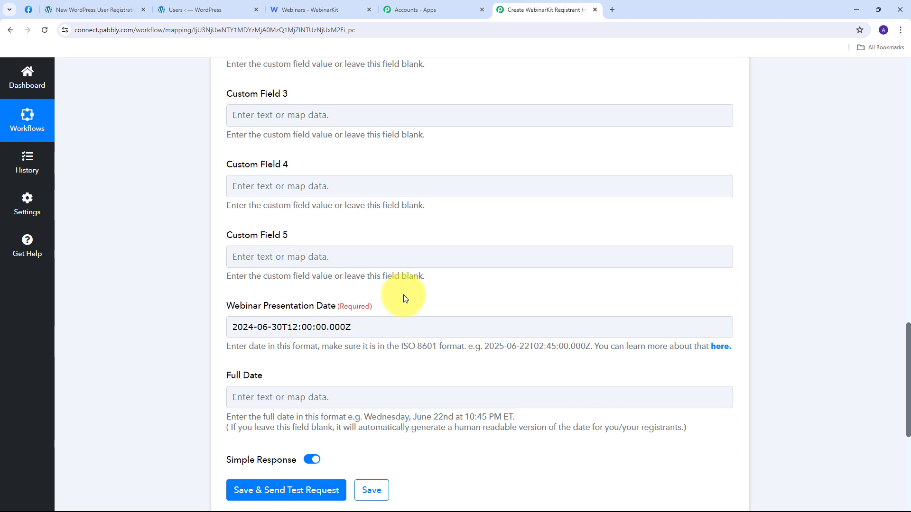
{"action": "scroll", "coordinate": [437, 282], "scroll_direction": "down", "scroll_amount": 3}
{"action": "scroll", "coordinate": [437, 280], "scroll_direction": "down", "scroll_amount": 2}
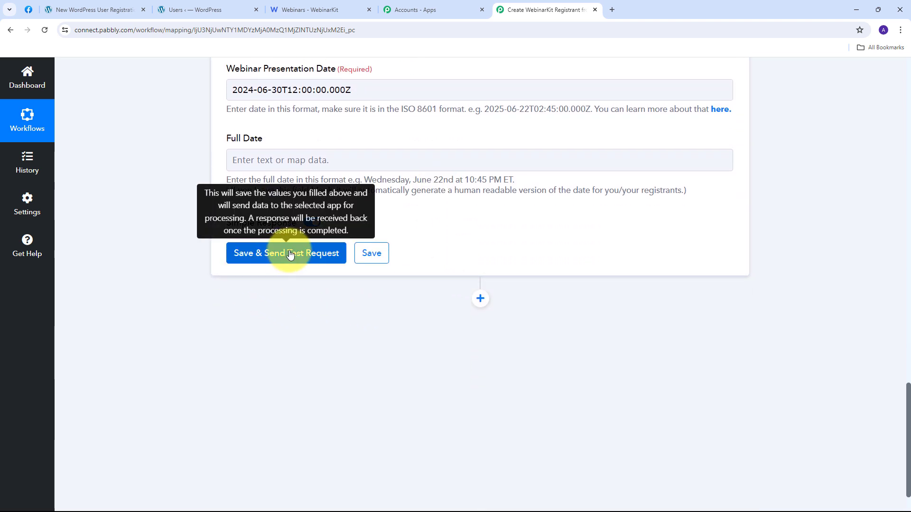
Step: Save and test the WebinarKit step, confirm Status OK, then view the WebinarKit Webinars list
{"action": "left_click", "coordinate": [290, 255]}
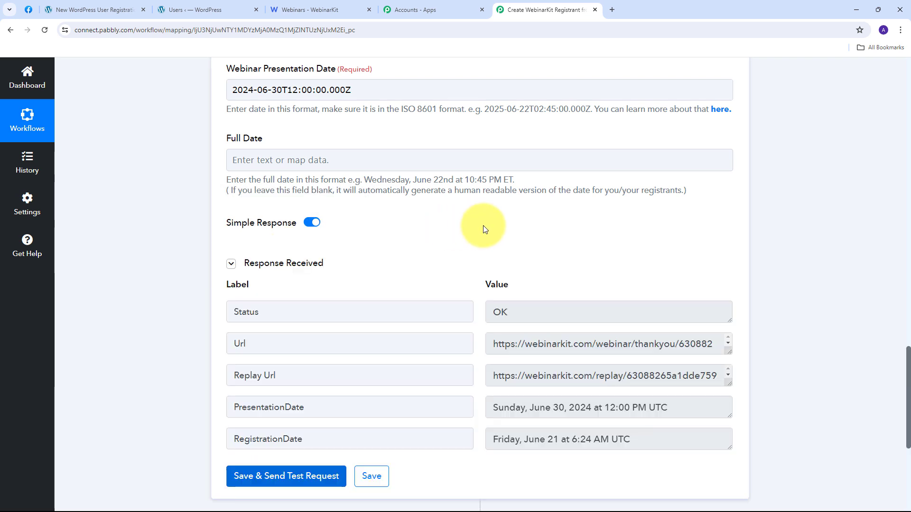
{"action": "scroll", "coordinate": [484, 229], "scroll_direction": "down", "scroll_amount": 1}
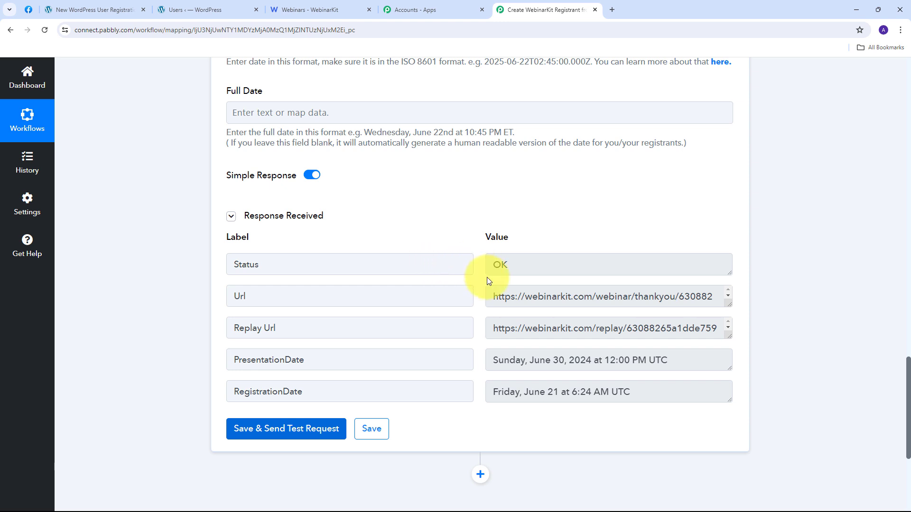
{"action": "left_click", "coordinate": [311, 10]}
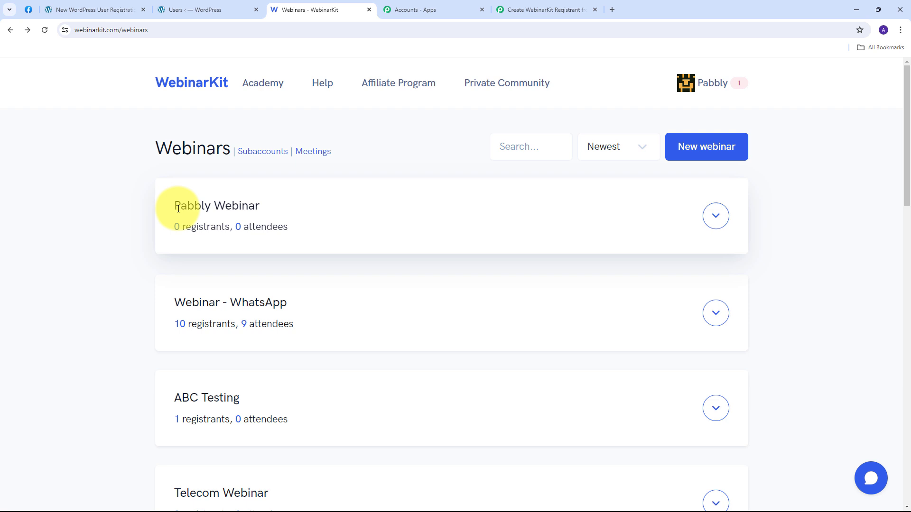
Step: Open Pabbly Webinar's analytics and find the test registrant's email and phone under the June 30, 2024 session
{"action": "left_click", "coordinate": [716, 217]}
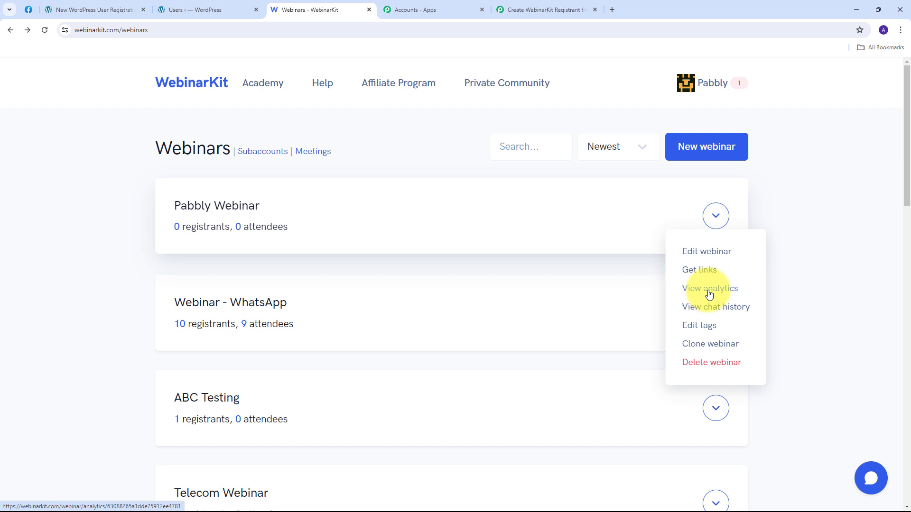
{"action": "left_click", "coordinate": [710, 291]}
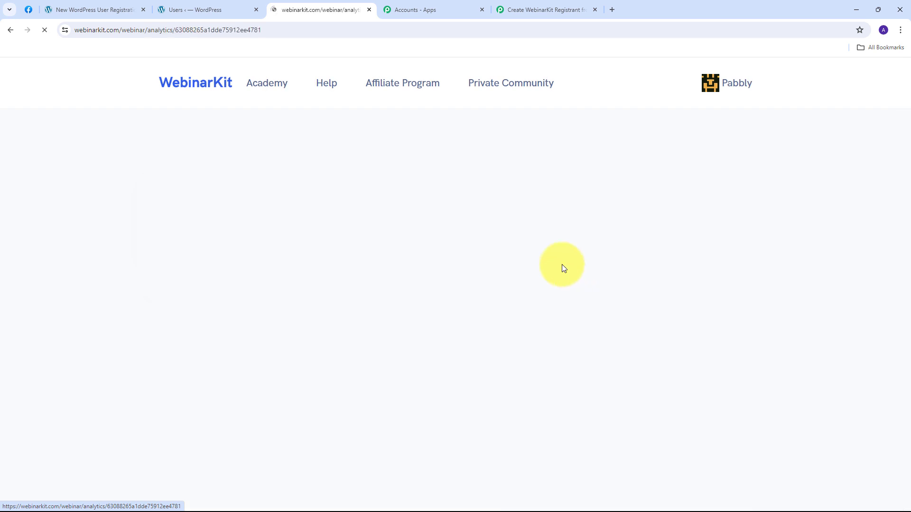
{"action": "scroll", "coordinate": [472, 223], "scroll_direction": "down", "scroll_amount": 1}
{"action": "scroll", "coordinate": [436, 197], "scroll_direction": "down", "scroll_amount": 15}
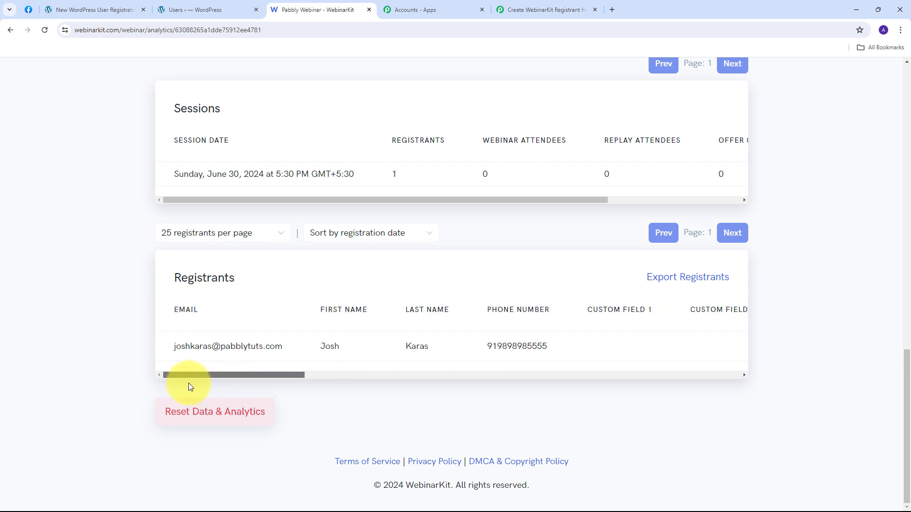
{"action": "left_click_drag", "start_coordinate": [188, 383], "coordinate": [171, 375]}
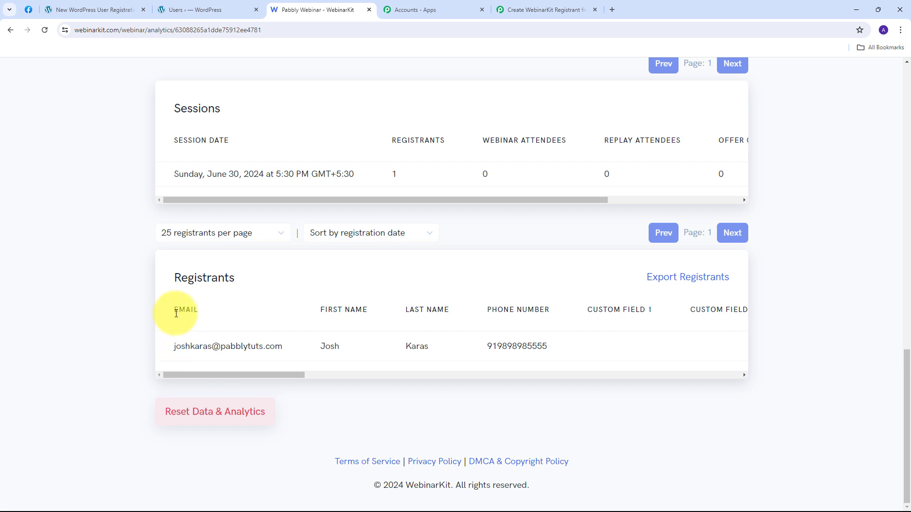
{"action": "left_click_drag", "start_coordinate": [171, 347], "coordinate": [270, 356]}
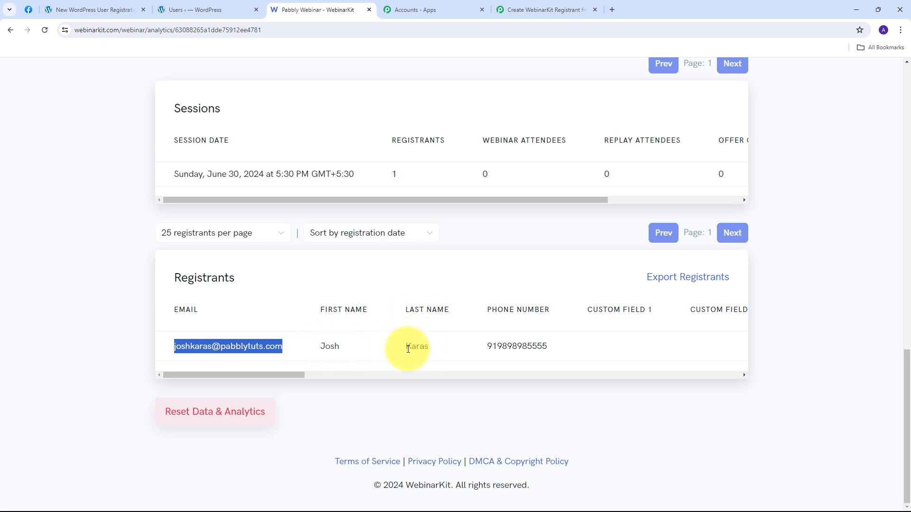
{"action": "double_click", "coordinate": [489, 345]}
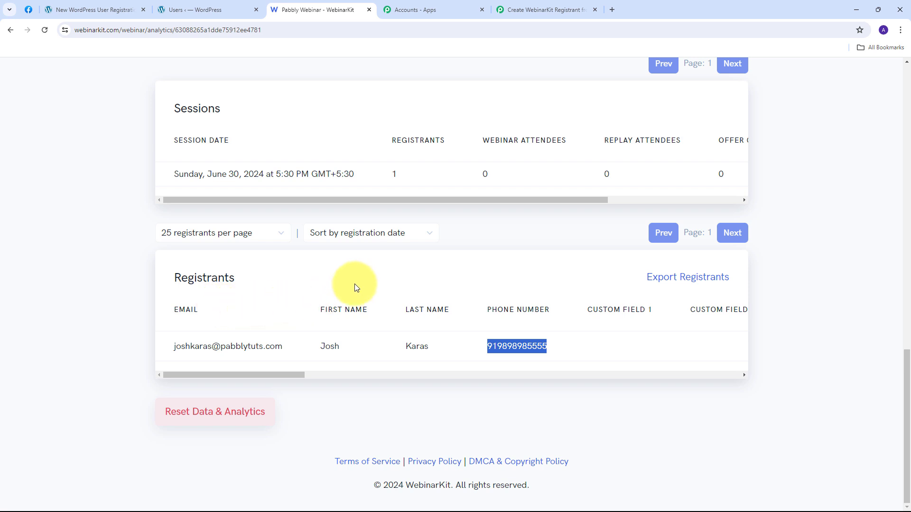
Step: Add a WhatsApp Cloud API action after the WebinarKit step, using the Send Template Message event
{"action": "left_click", "coordinate": [527, 10]}
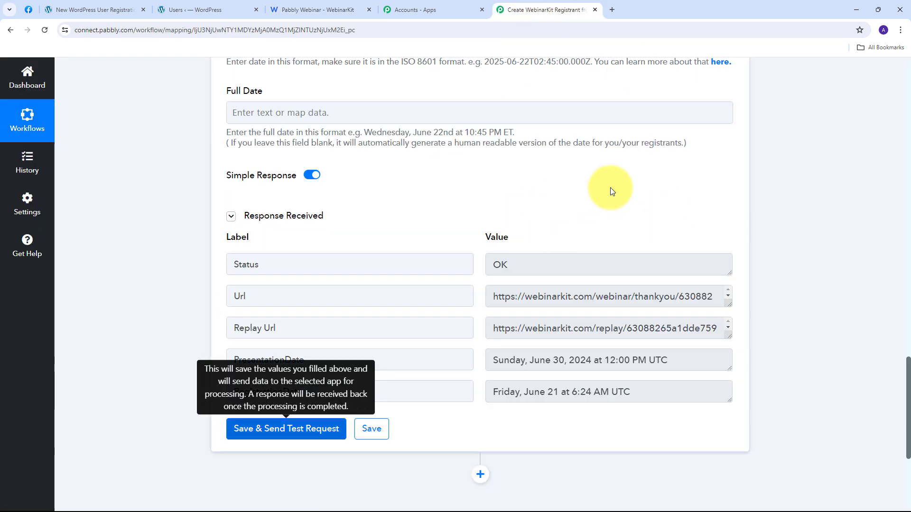
{"action": "scroll", "coordinate": [801, 180], "scroll_direction": "down", "scroll_amount": 5}
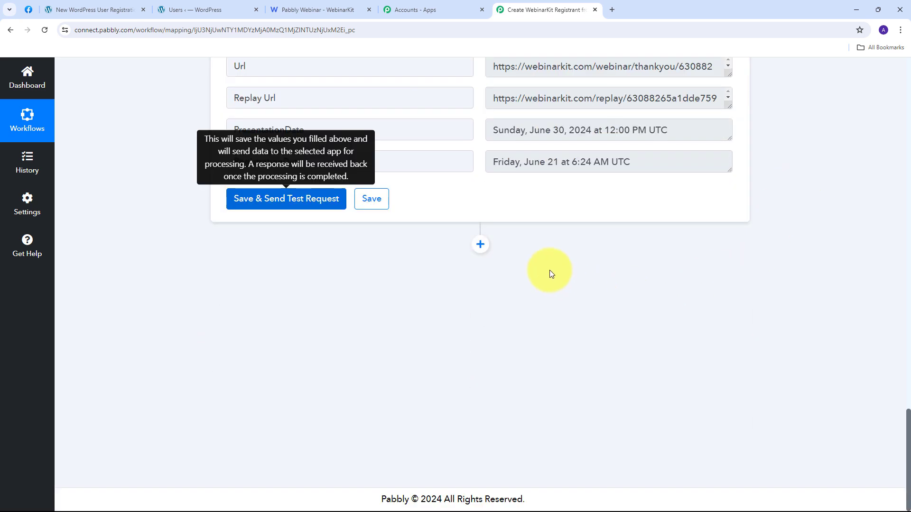
{"action": "left_click", "coordinate": [480, 245]}
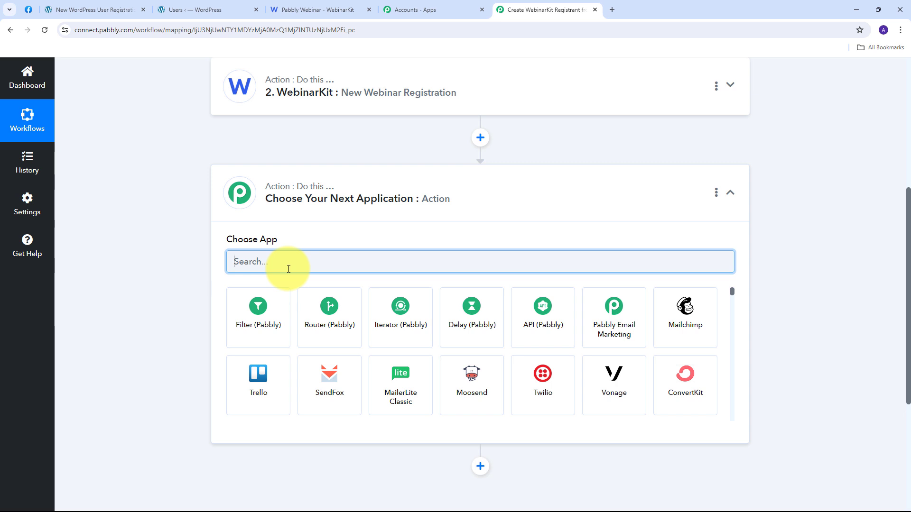
{"action": "type", "text": "WhatsApp"}
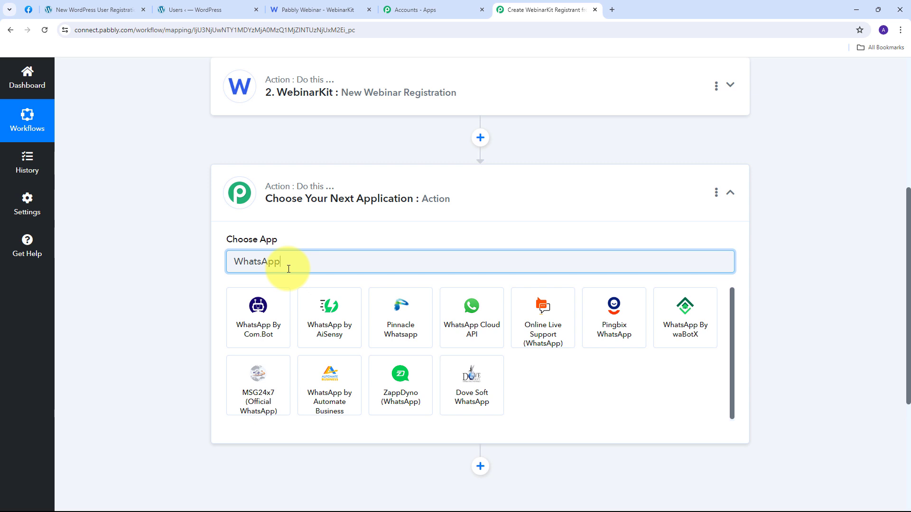
{"action": "left_click", "coordinate": [481, 317]}
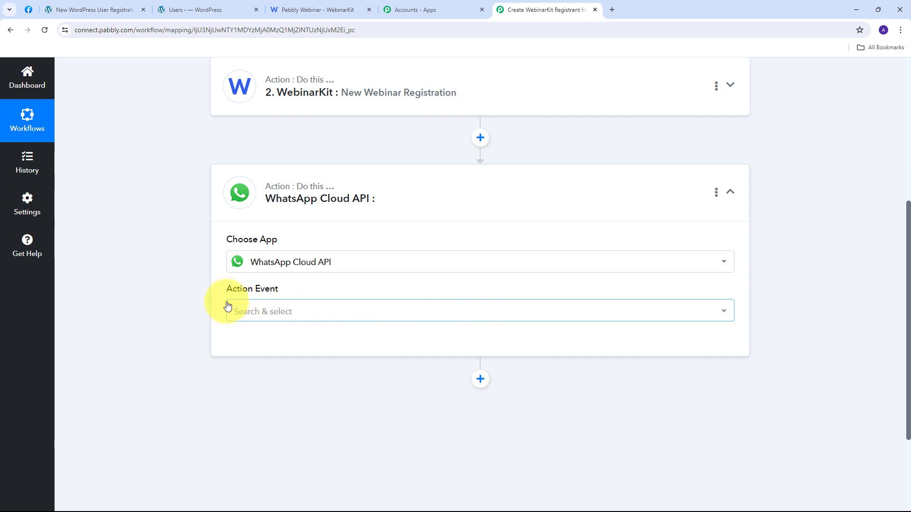
{"action": "left_click", "coordinate": [590, 315]}
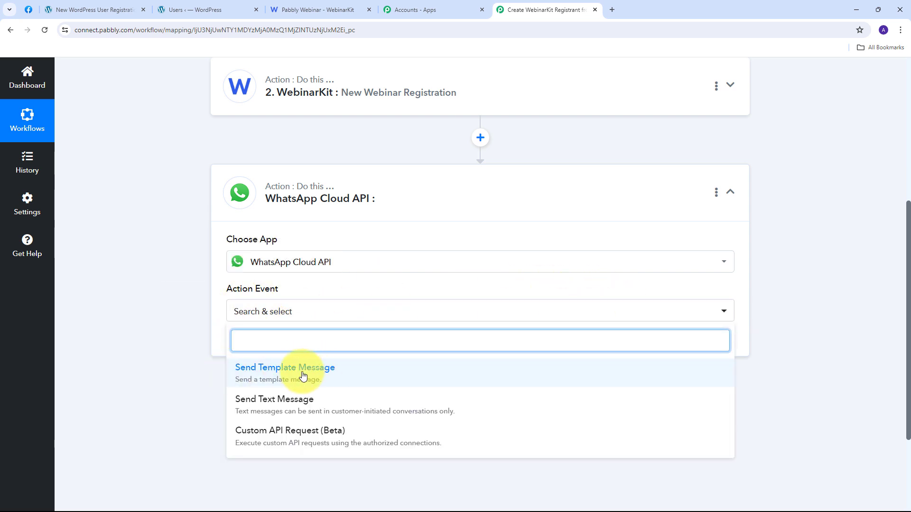
{"action": "left_click", "coordinate": [279, 381]}
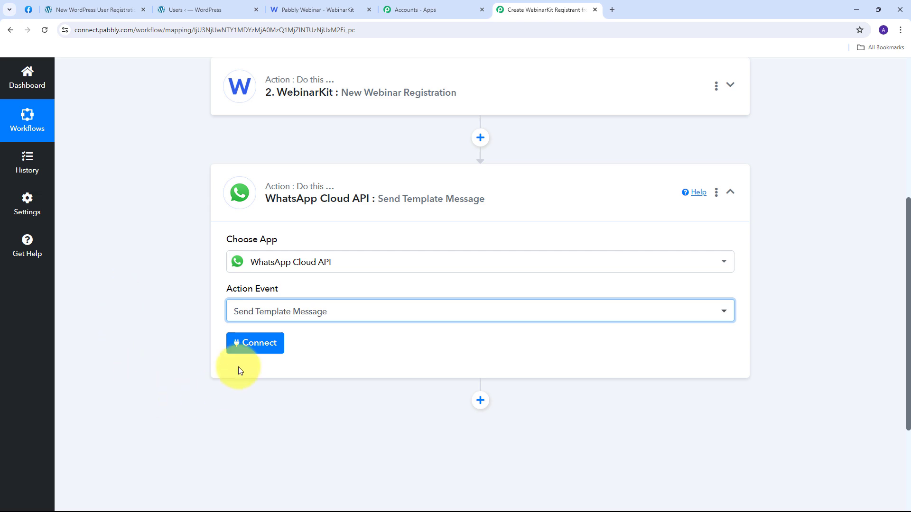
Step: Start a new connection named WhatsApp Cloud API #48 rather than reusing the existing one
{"action": "left_click", "coordinate": [249, 342]}
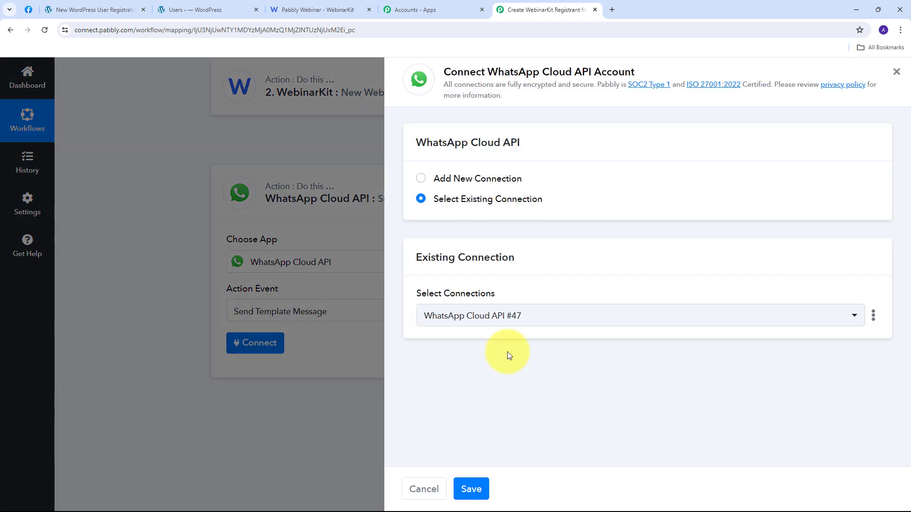
{"action": "left_click", "coordinate": [431, 179]}
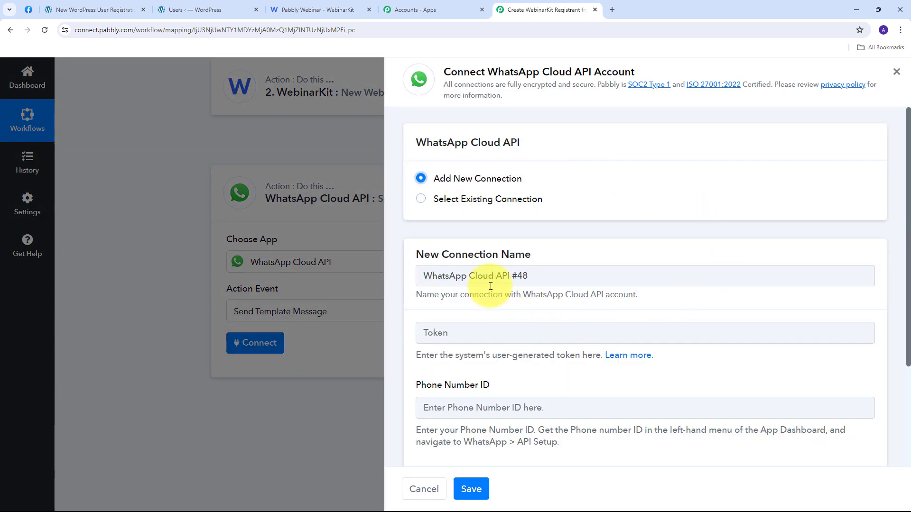
{"action": "scroll", "coordinate": [491, 286], "scroll_direction": "down", "scroll_amount": 3}
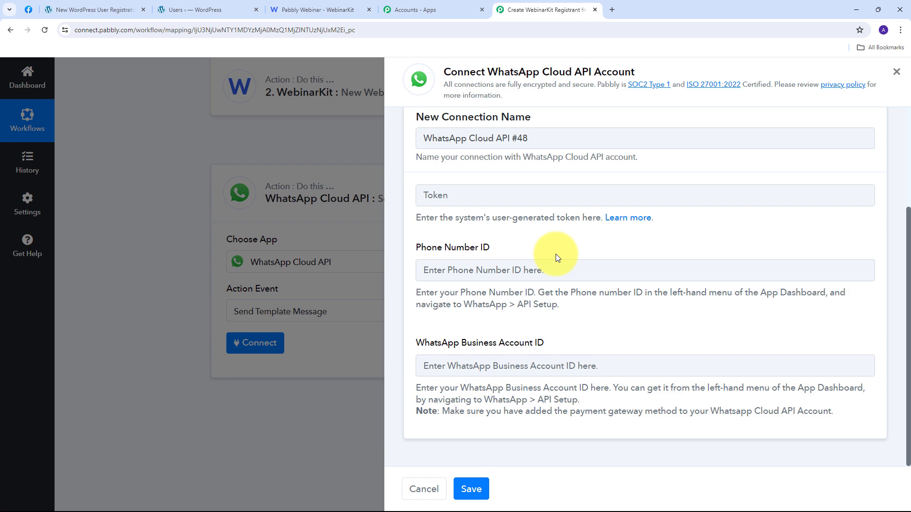
Step: Browse the Pabbly Forum's WhatsApp Cloud API setup-video thread, then return to the connection form
{"action": "left_click", "coordinate": [630, 220]}
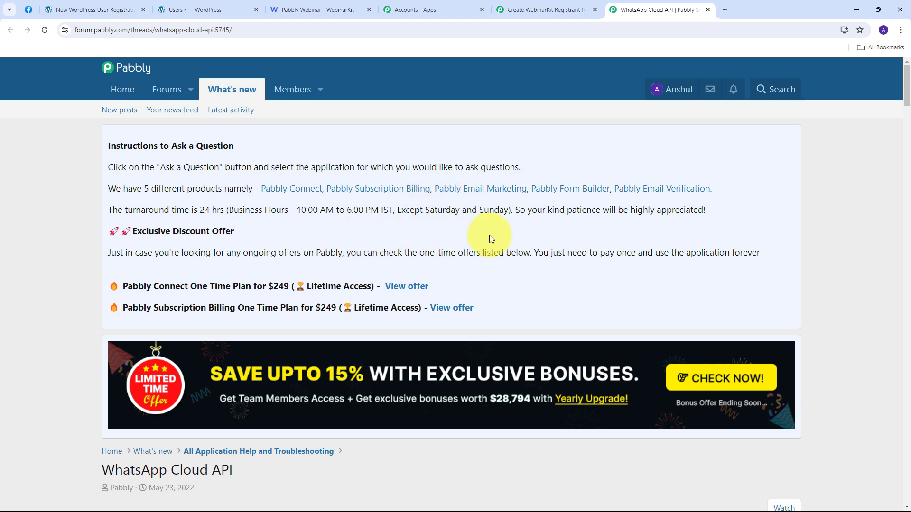
{"action": "scroll", "coordinate": [491, 235], "scroll_direction": "down", "scroll_amount": 10}
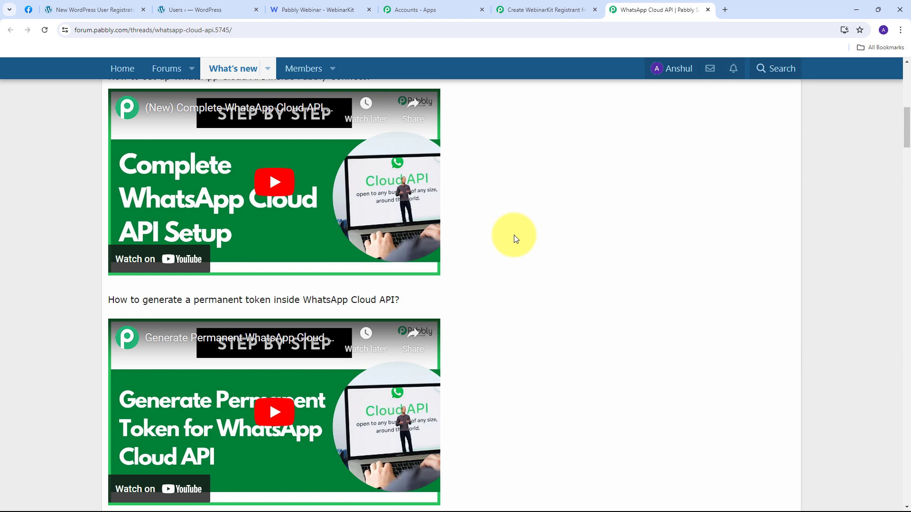
{"action": "scroll", "coordinate": [517, 240], "scroll_direction": "up", "scroll_amount": 1}
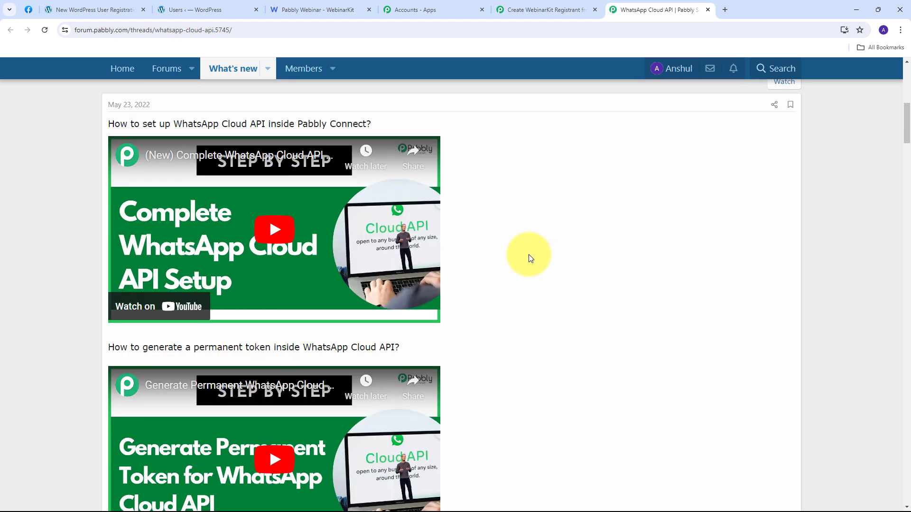
{"action": "scroll", "coordinate": [530, 254], "scroll_direction": "down", "scroll_amount": 1}
{"action": "scroll", "coordinate": [529, 255], "scroll_direction": "up", "scroll_amount": 2}
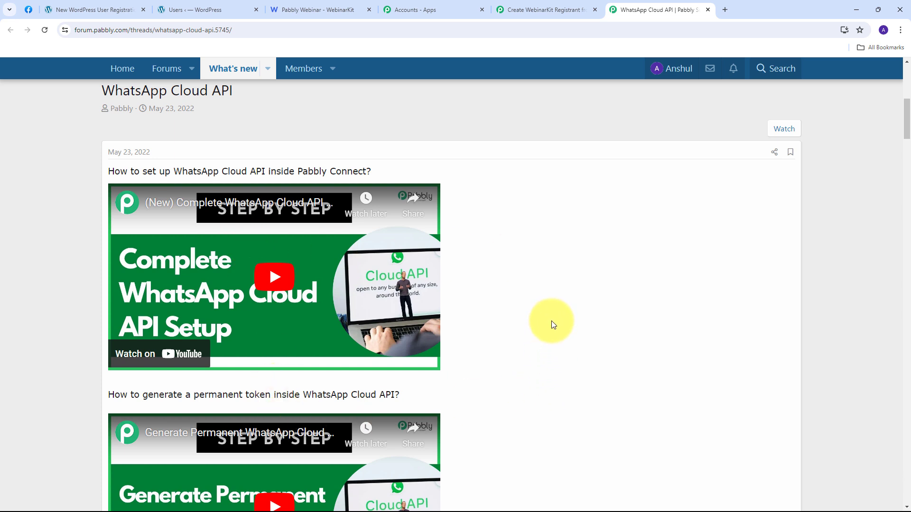
{"action": "left_click", "coordinate": [523, 4]}
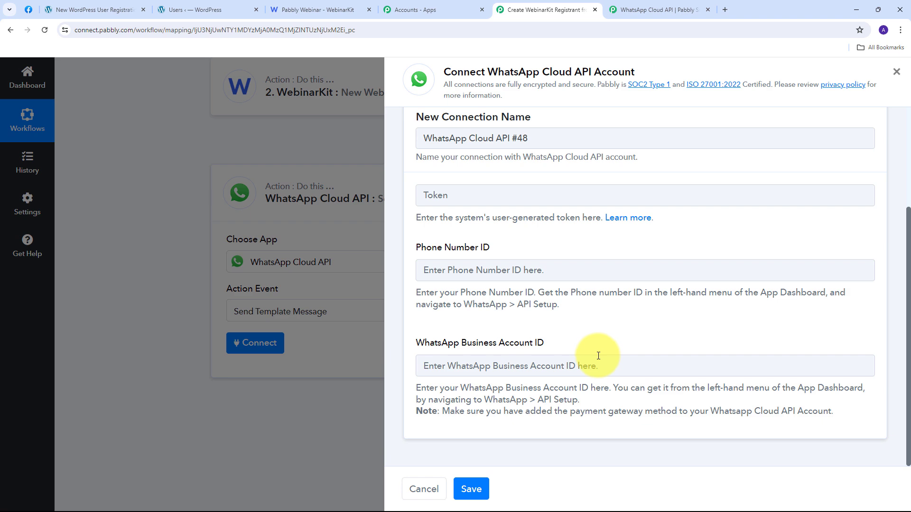
Step: Refresh the temporary access token on Meta's WhatsApp API Setup page
{"action": "left_click", "coordinate": [27, 10]}
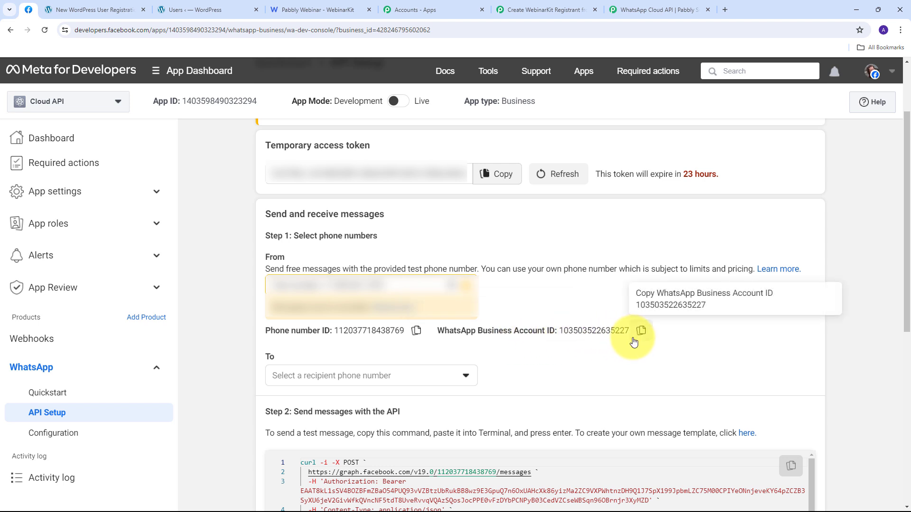
{"action": "left_click", "coordinate": [562, 185]}
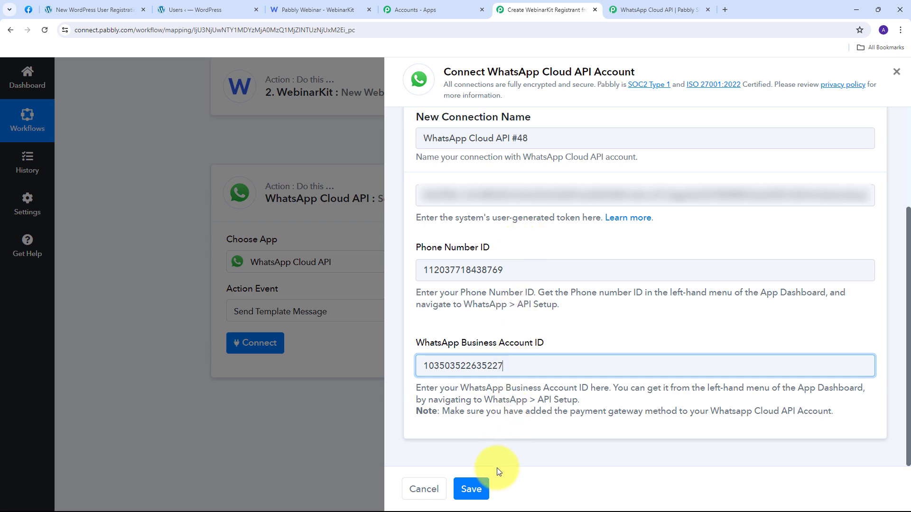
Step: Save the connection and check that template new_registrant and language code en are loaded
{"action": "left_click", "coordinate": [484, 486]}
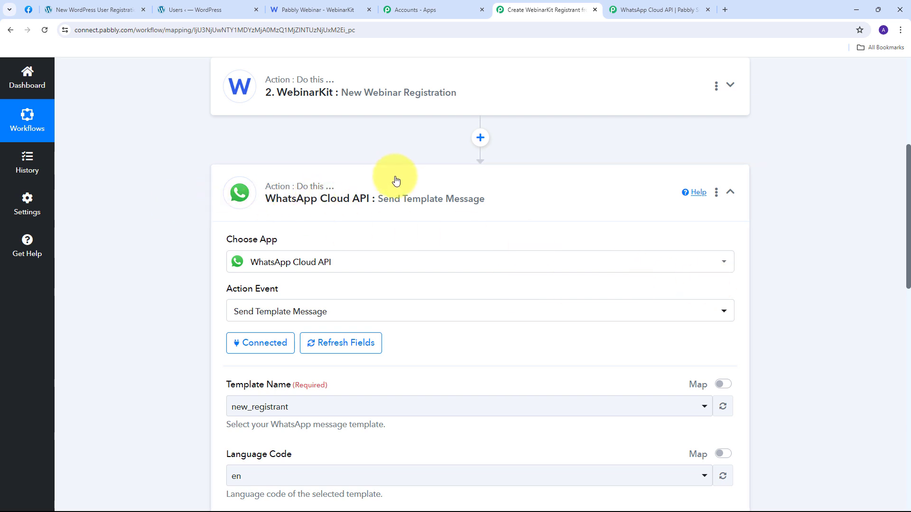
{"action": "scroll", "coordinate": [408, 178], "scroll_direction": "down", "scroll_amount": 3}
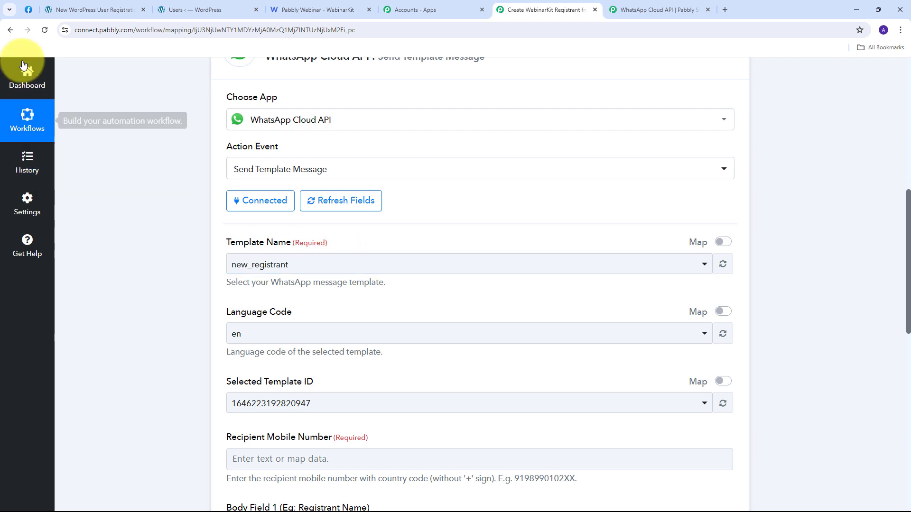
Step: Go from Meta's API Setup page to WhatsApp Manager's Message templates list
{"action": "left_click", "coordinate": [26, 10]}
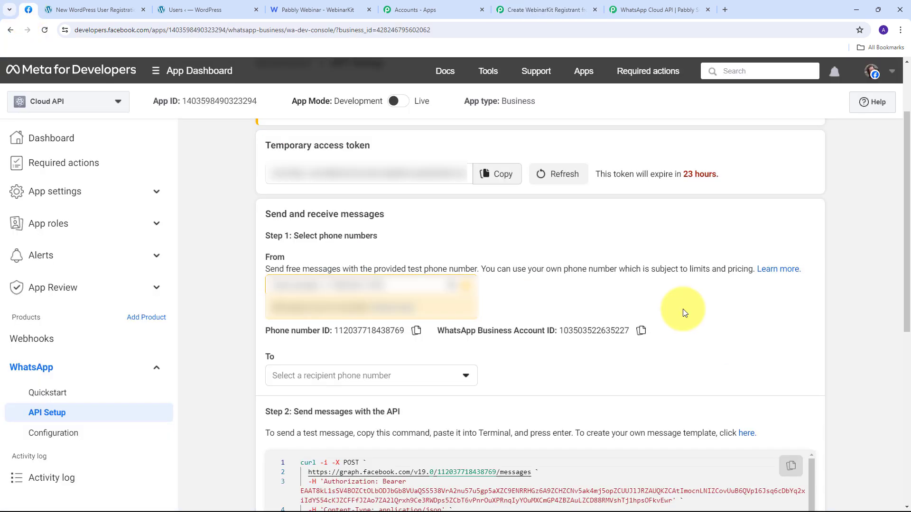
{"action": "left_click", "coordinate": [747, 436]}
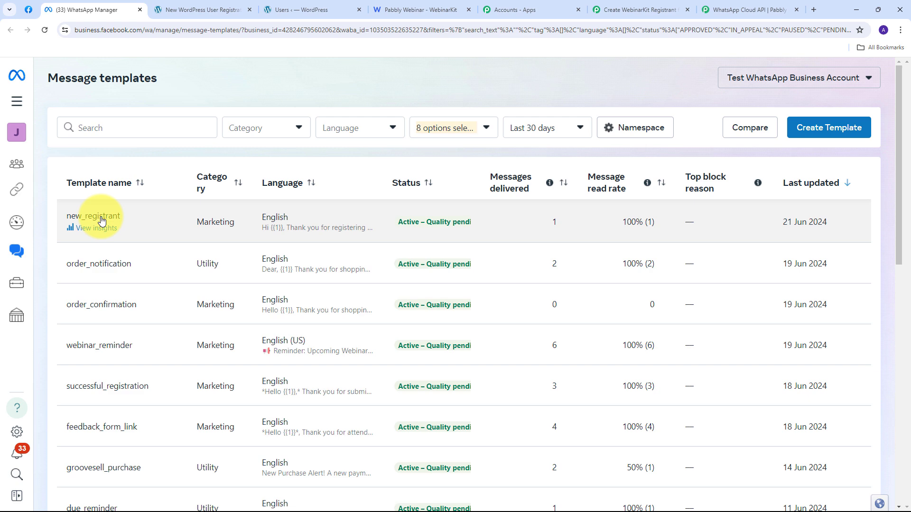
Step: Read the new_registrant template body with variables {{1}}, {{2}} and {{3}}, {{1}} sampled as Registrant Name
{"action": "left_click", "coordinate": [101, 219]}
{"action": "scroll", "coordinate": [403, 234], "scroll_direction": "down", "scroll_amount": 3}
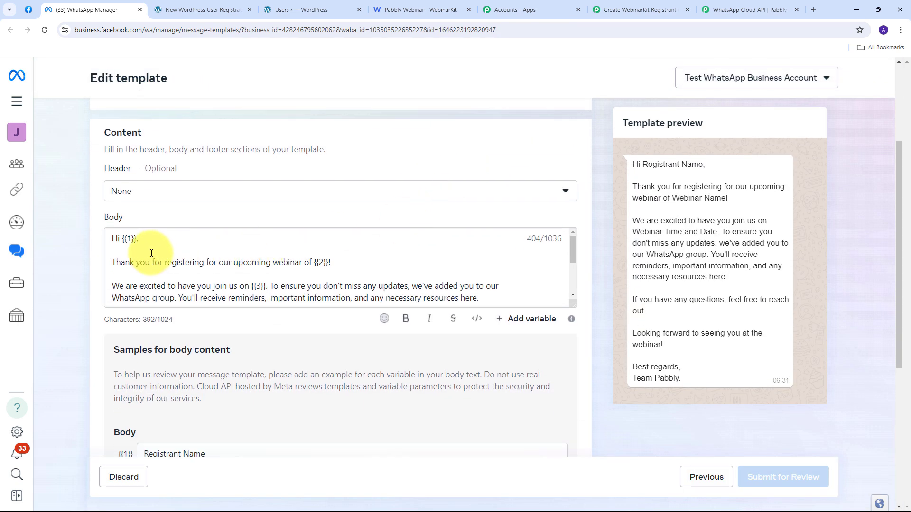
{"action": "scroll", "coordinate": [492, 261], "scroll_direction": "down", "scroll_amount": 2}
{"action": "scroll", "coordinate": [489, 262], "scroll_direction": "up", "scroll_amount": 1}
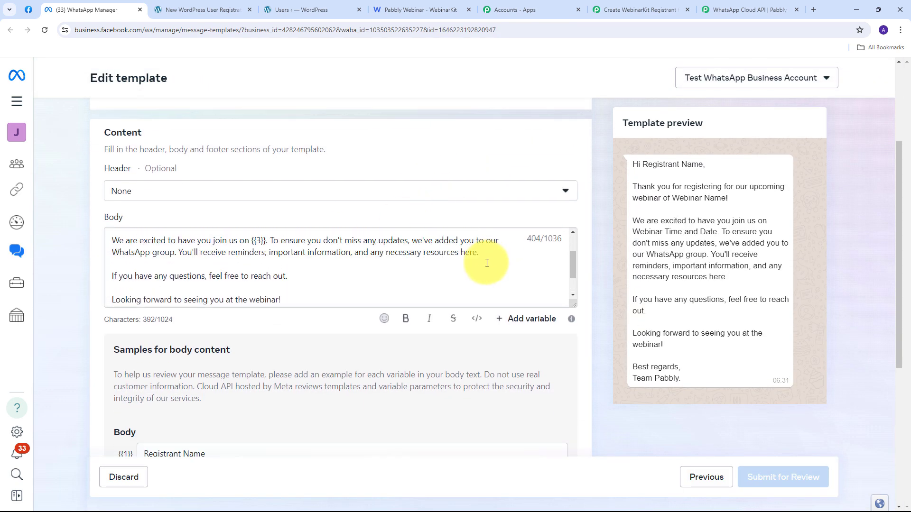
{"action": "scroll", "coordinate": [257, 266], "scroll_direction": "up", "scroll_amount": 2}
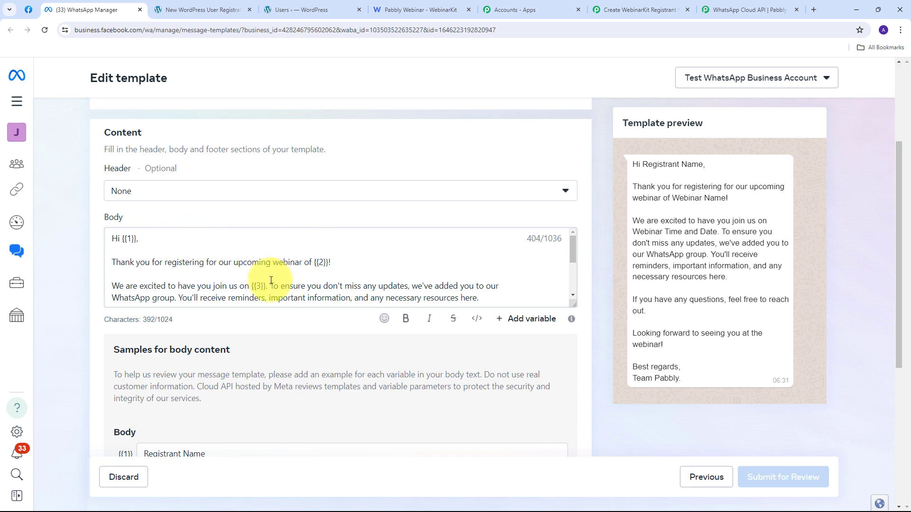
{"action": "scroll", "coordinate": [271, 280], "scroll_direction": "down", "scroll_amount": 5}
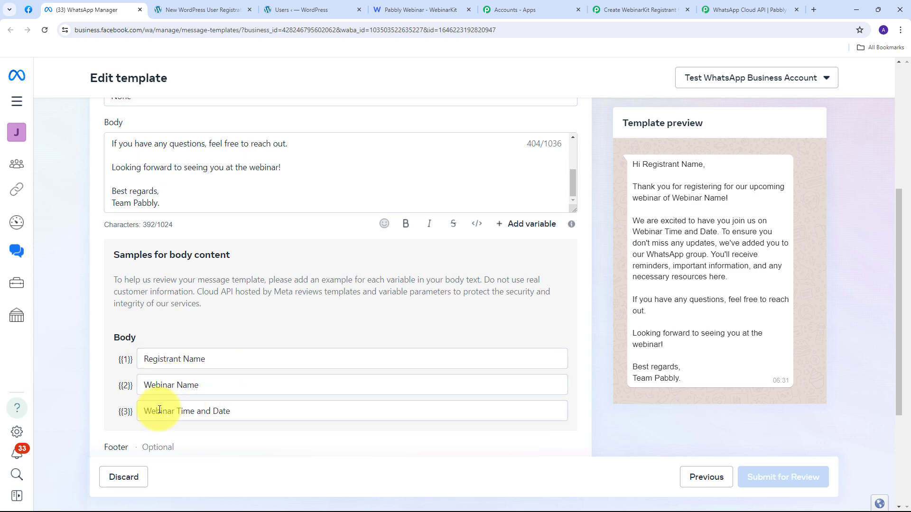
{"action": "scroll", "coordinate": [114, 244], "scroll_direction": "up", "scroll_amount": 5}
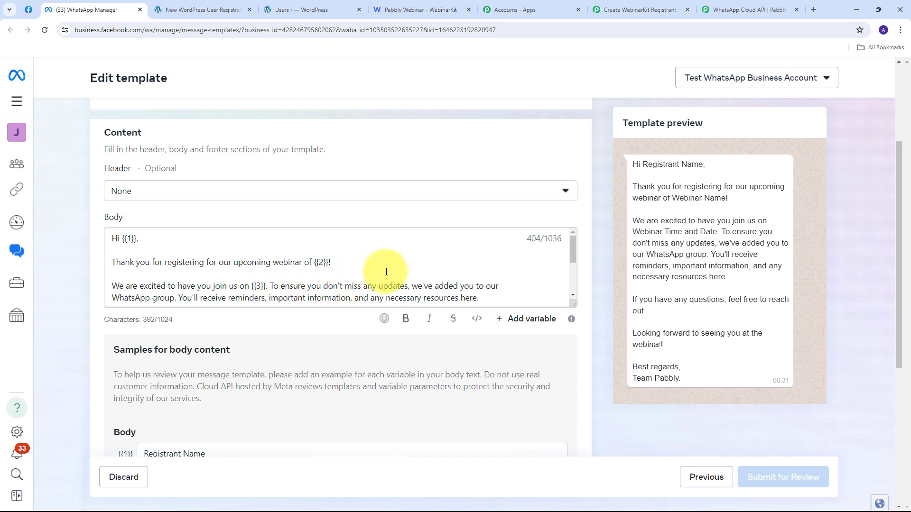
{"action": "scroll", "coordinate": [421, 258], "scroll_direction": "down", "scroll_amount": 1}
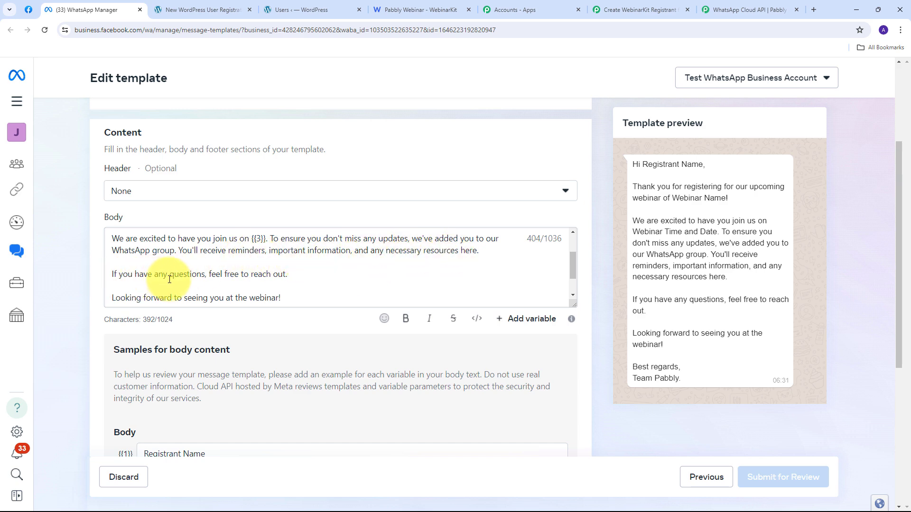
{"action": "scroll", "coordinate": [237, 268], "scroll_direction": "down", "scroll_amount": 1}
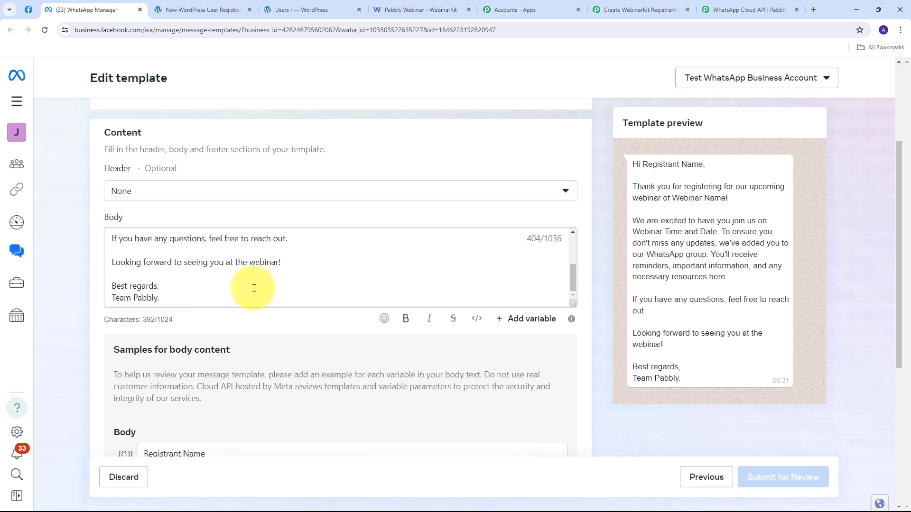
{"action": "scroll", "coordinate": [251, 287], "scroll_direction": "up", "scroll_amount": 3}
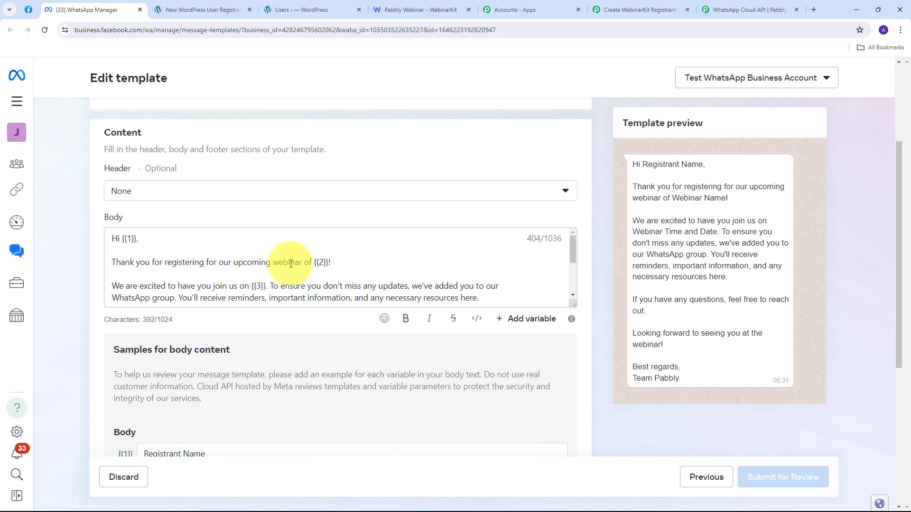
Step: Choose new_registrant as the Template Name and go to the Recipient Mobile Number field
{"action": "left_click", "coordinate": [642, 10]}
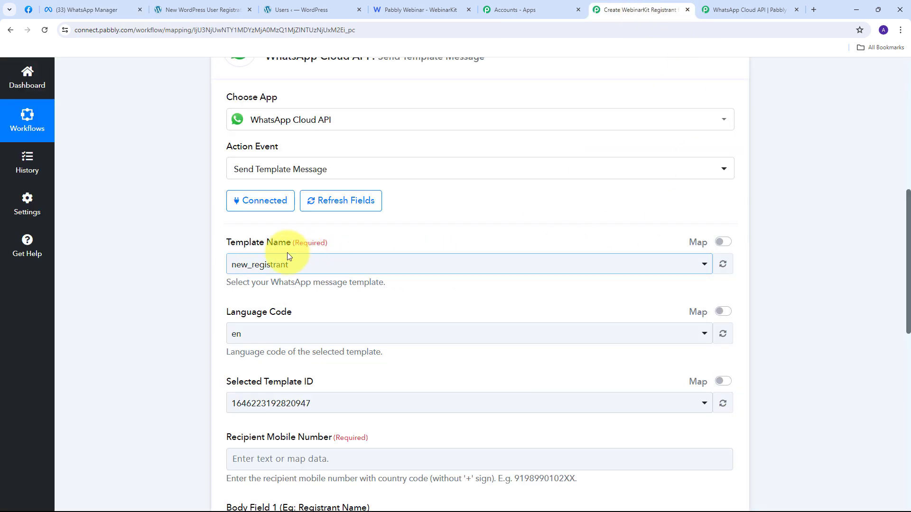
{"action": "left_click", "coordinate": [587, 267]}
{"action": "scroll", "coordinate": [352, 342], "scroll_direction": "down", "scroll_amount": 3}
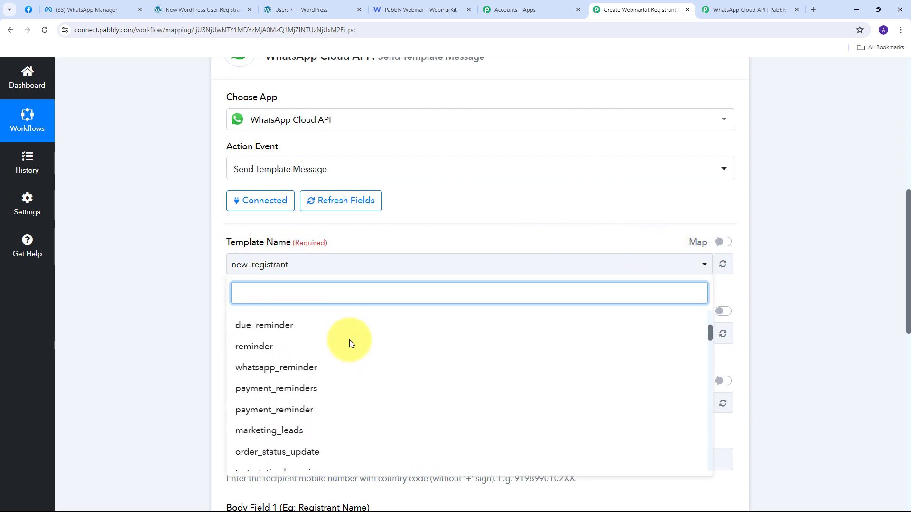
{"action": "scroll", "coordinate": [351, 343], "scroll_direction": "up", "scroll_amount": 3}
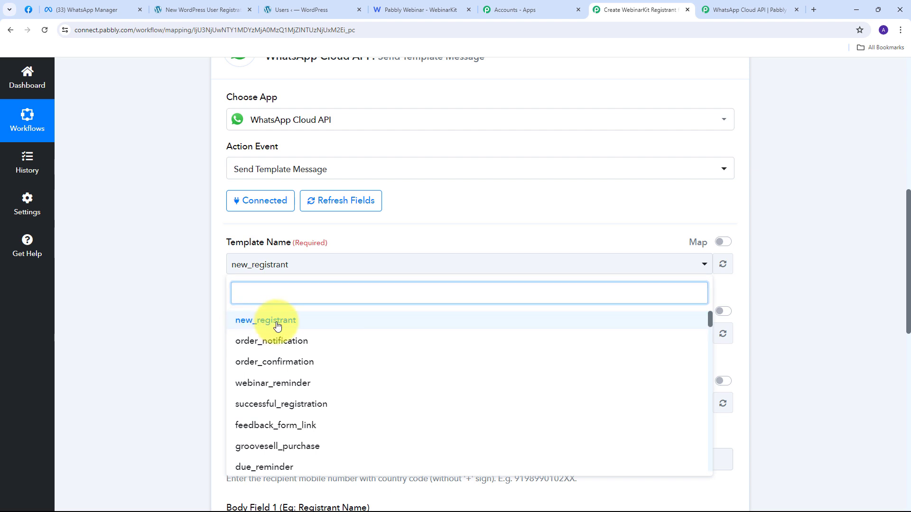
{"action": "left_click", "coordinate": [245, 327]}
{"action": "scroll", "coordinate": [284, 276], "scroll_direction": "down", "scroll_amount": 2}
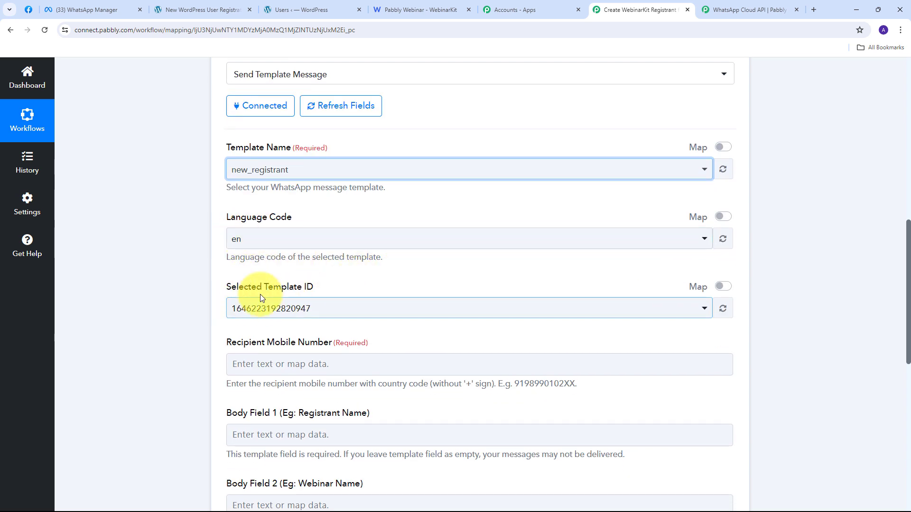
{"action": "scroll", "coordinate": [413, 264], "scroll_direction": "down", "scroll_amount": 4}
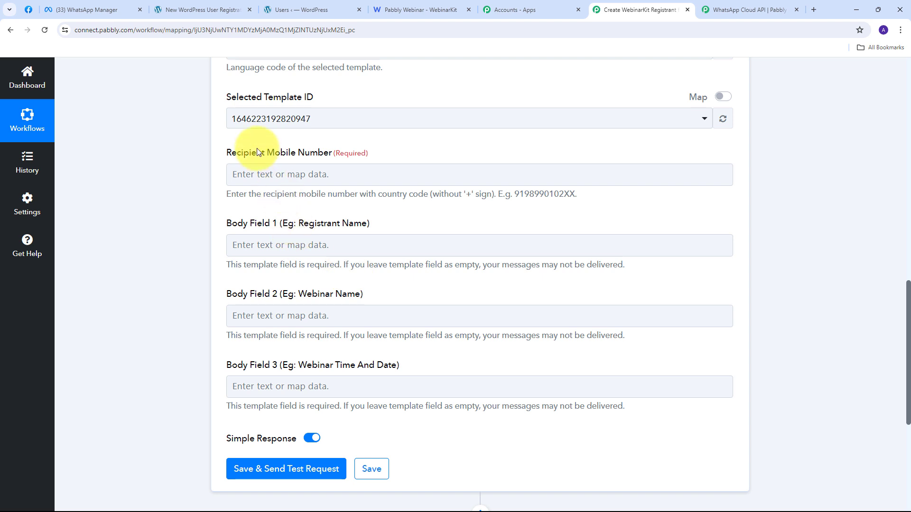
{"action": "left_click", "coordinate": [276, 168]}
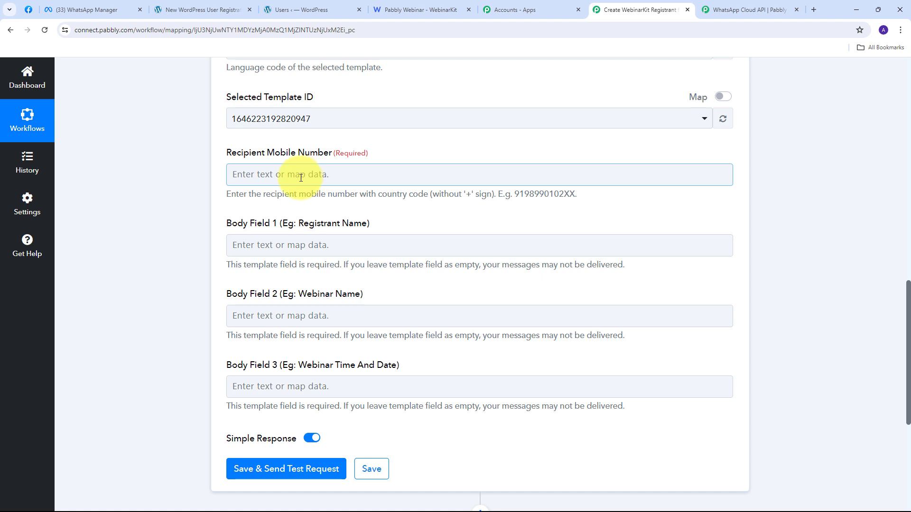
Step: Map the WordPress registrant's mobile number to the Recipient Mobile Number
{"action": "left_click", "coordinate": [296, 175]}
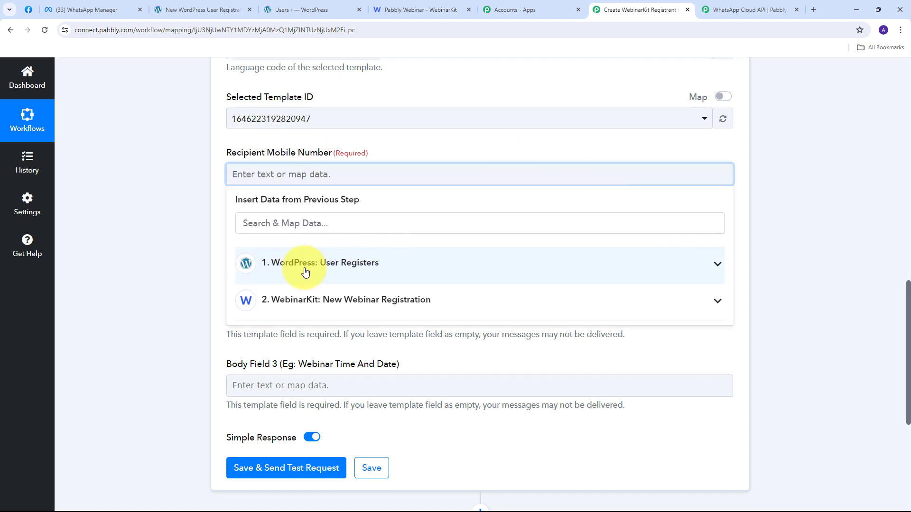
{"action": "left_click", "coordinate": [321, 266]}
{"action": "scroll", "coordinate": [422, 286], "scroll_direction": "down", "scroll_amount": 2}
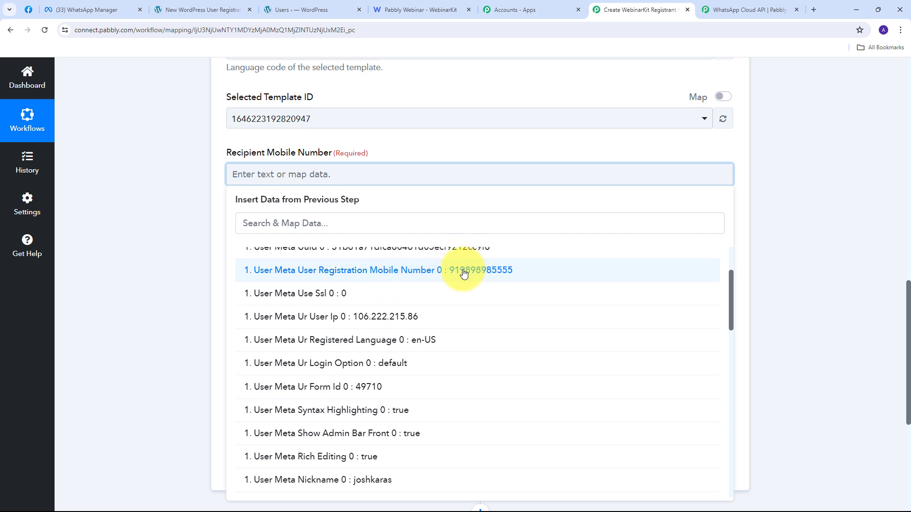
{"action": "left_click", "coordinate": [450, 274]}
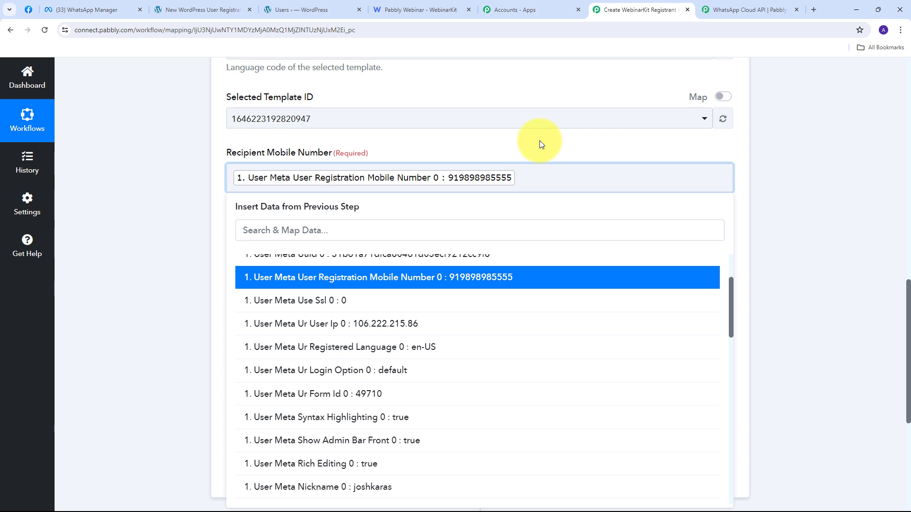
{"action": "left_click", "coordinate": [539, 141]}
Step: Fill Body Field 1 with the registrant's WordPress first name and last name
{"action": "scroll", "coordinate": [539, 140], "scroll_direction": "down", "scroll_amount": 1}
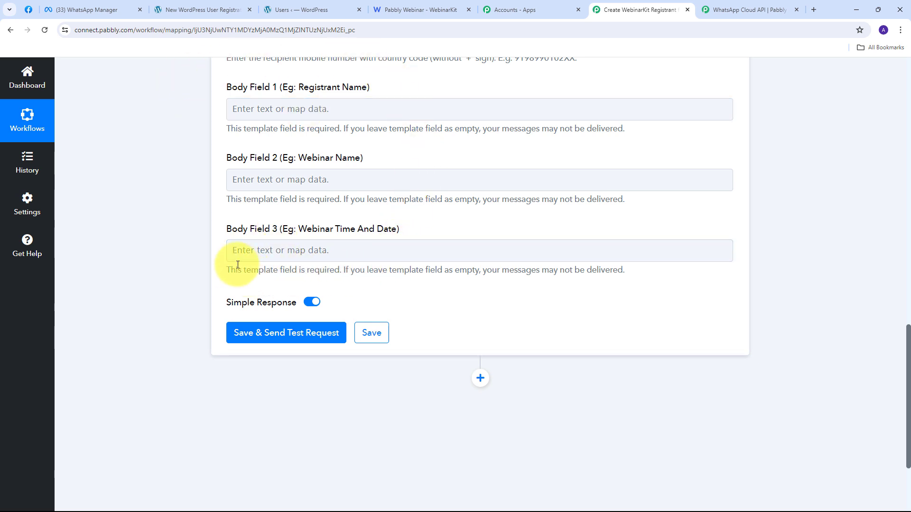
{"action": "left_click", "coordinate": [285, 109]}
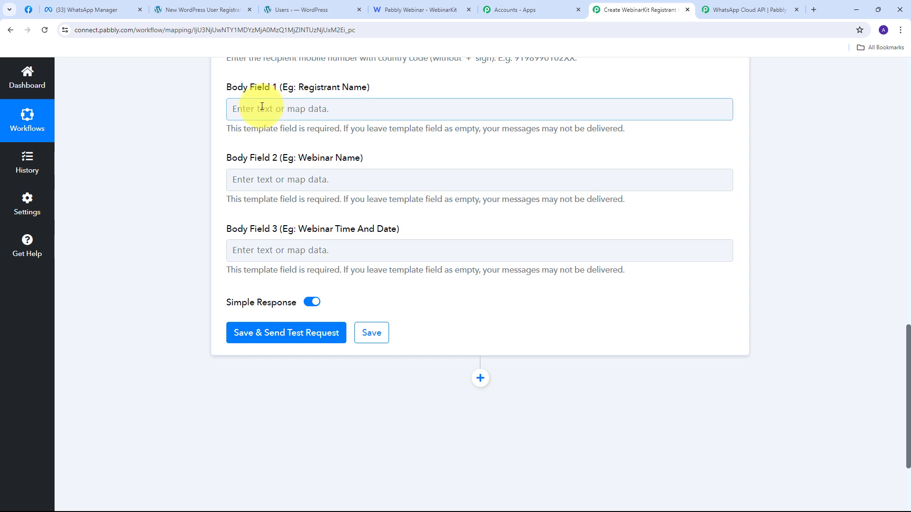
{"action": "left_click", "coordinate": [266, 109]}
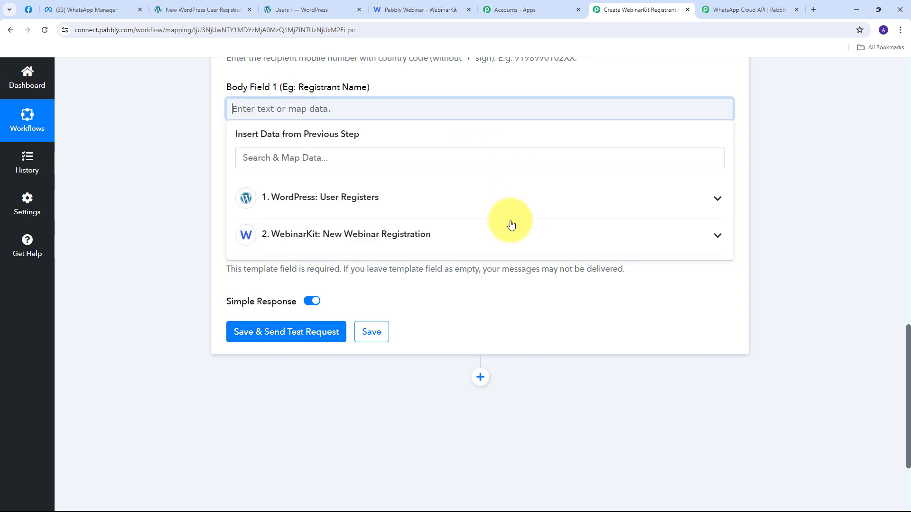
{"action": "left_click", "coordinate": [346, 197]}
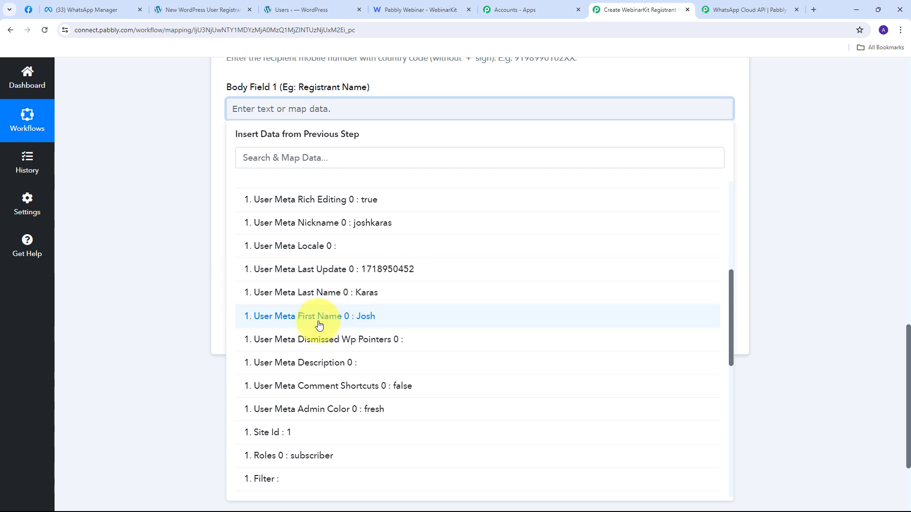
{"action": "left_click", "coordinate": [361, 321]}
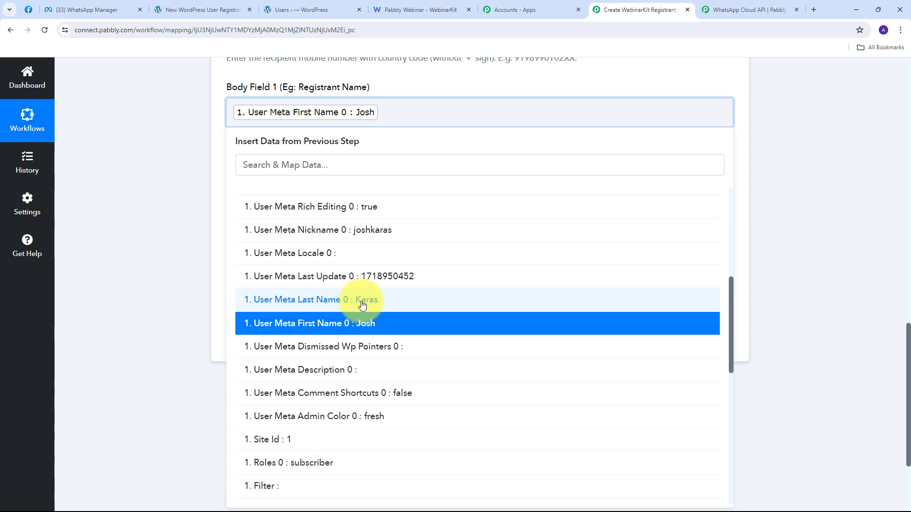
{"action": "left_click", "coordinate": [362, 304]}
{"action": "left_click", "coordinate": [174, 145]}
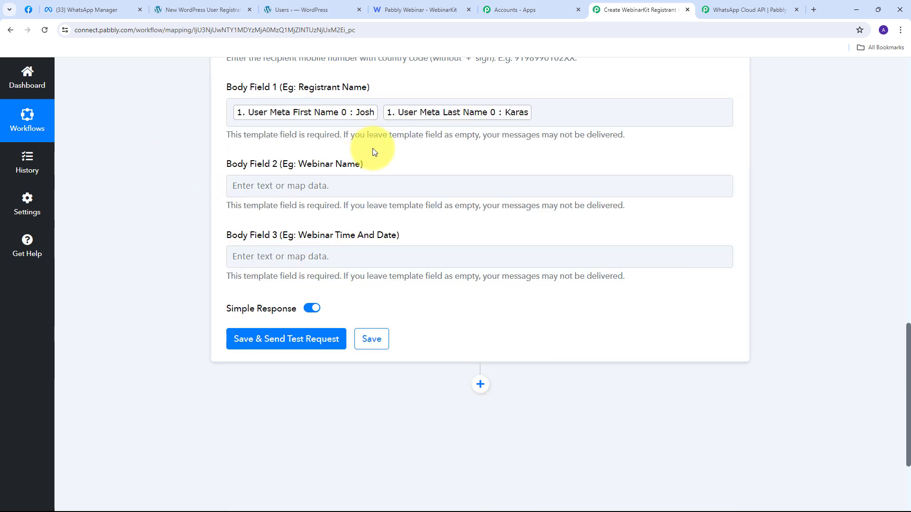
Step: Enter 'Pabbly Webinar' in Body Field 2 and map WebinarKit's PresentationDate to Body Field 3
{"action": "left_click", "coordinate": [276, 185]}
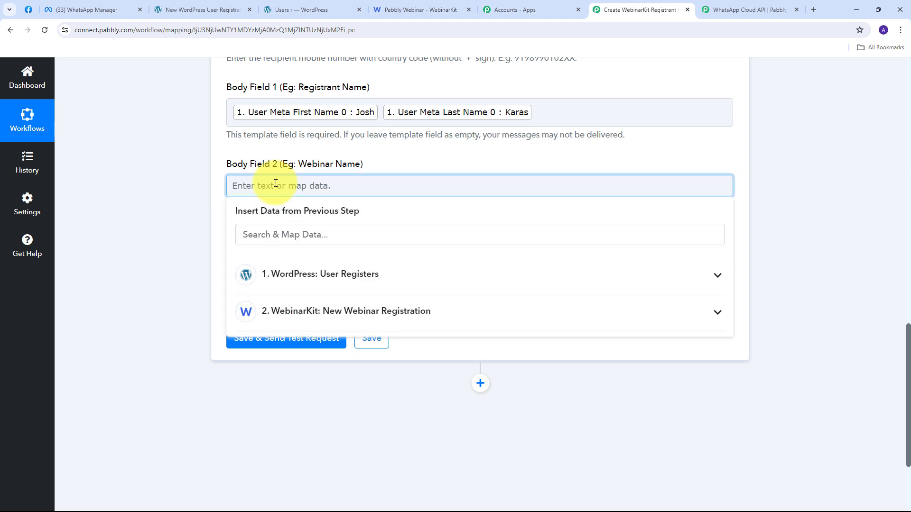
{"action": "type", "text": "Pabbly Webinar"}
{"action": "left_click", "coordinate": [357, 161]}
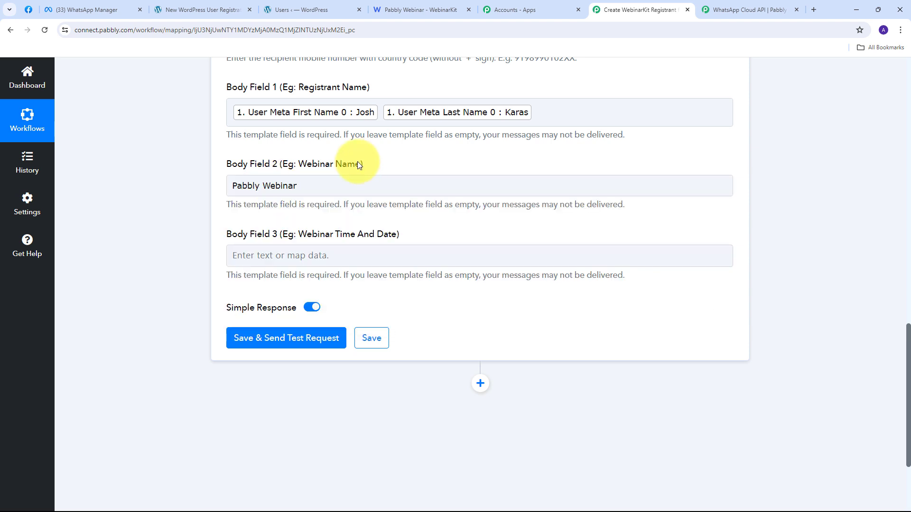
{"action": "scroll", "coordinate": [366, 159], "scroll_direction": "down", "scroll_amount": 1}
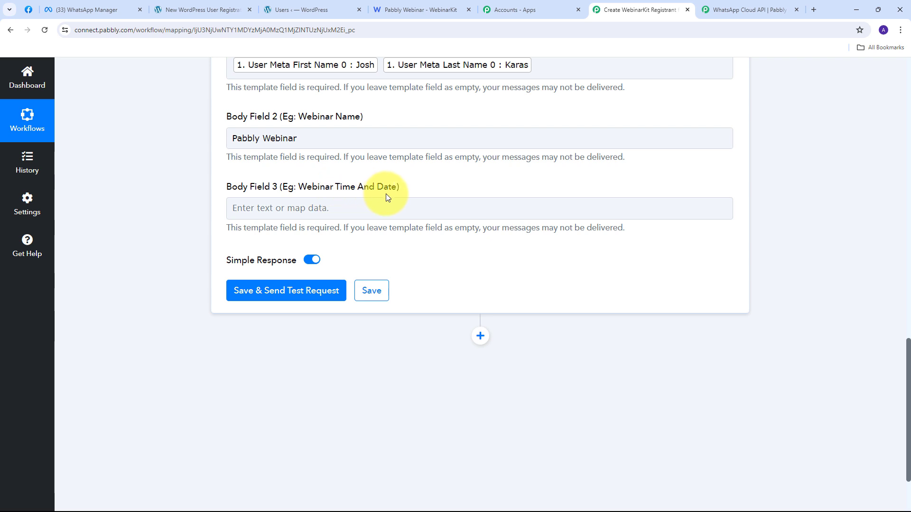
{"action": "left_click", "coordinate": [268, 209]}
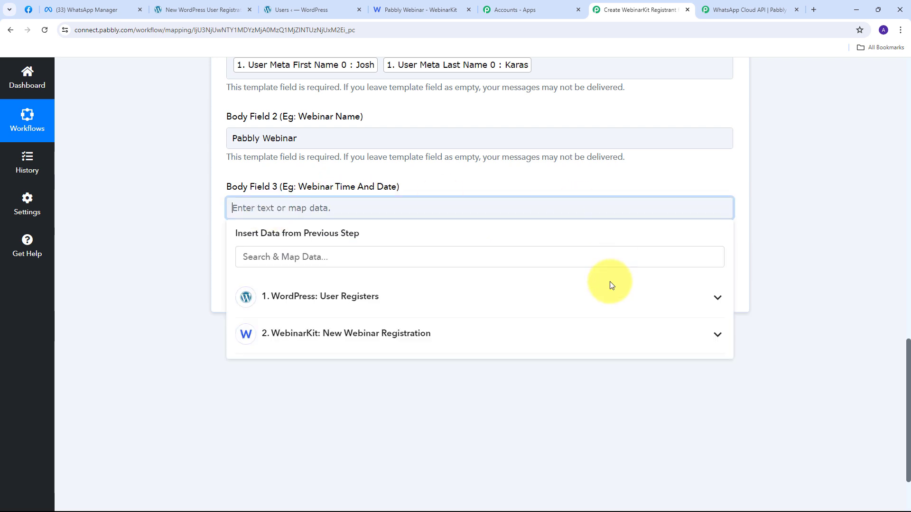
{"action": "left_click", "coordinate": [374, 334]}
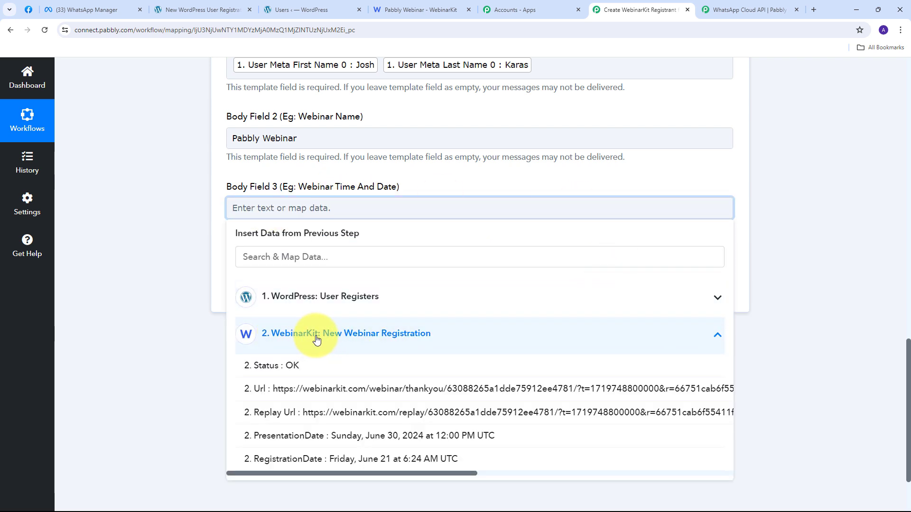
{"action": "scroll", "coordinate": [380, 342], "scroll_direction": "down", "scroll_amount": 2}
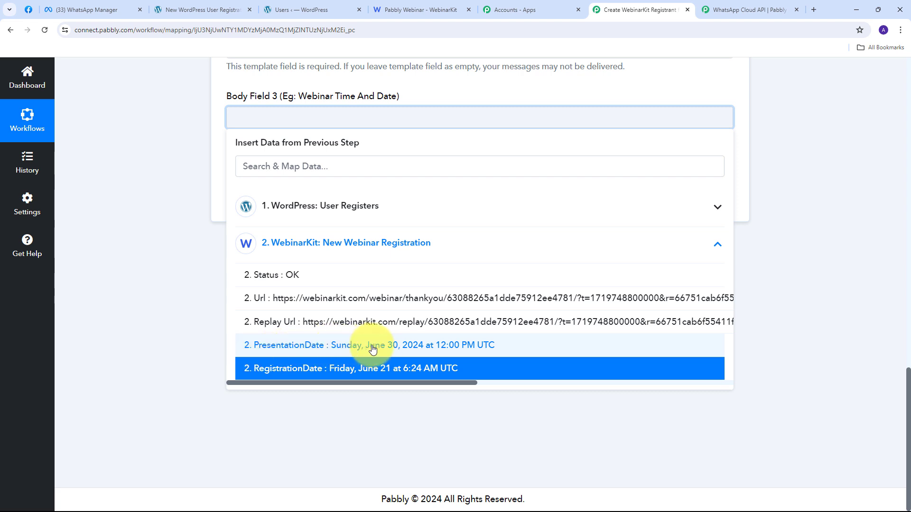
{"action": "left_click", "coordinate": [355, 349]}
{"action": "left_click", "coordinate": [174, 134]}
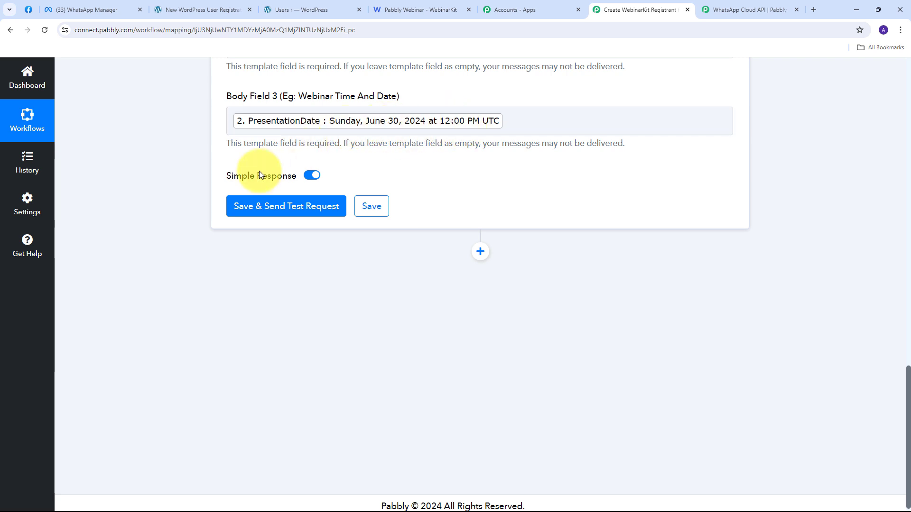
{"action": "scroll", "coordinate": [251, 159], "scroll_direction": "up", "scroll_amount": 2}
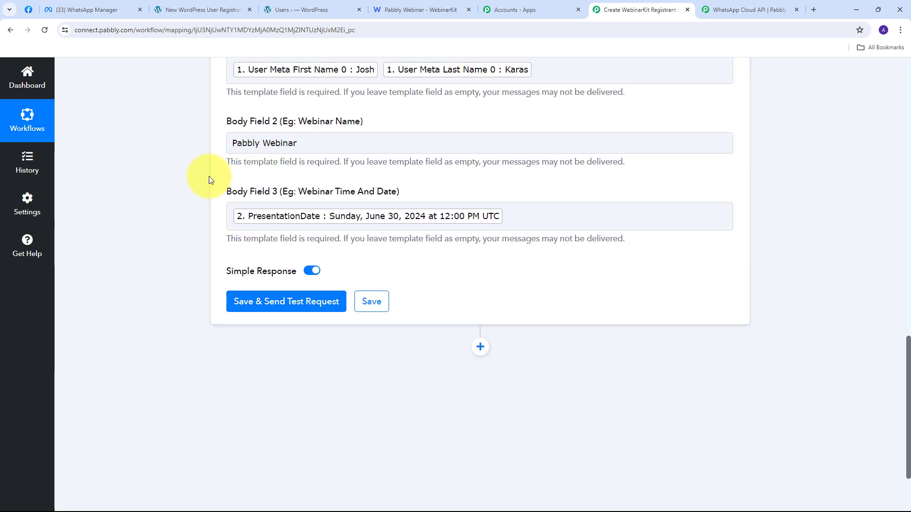
{"action": "scroll", "coordinate": [207, 179], "scroll_direction": "up", "scroll_amount": 1}
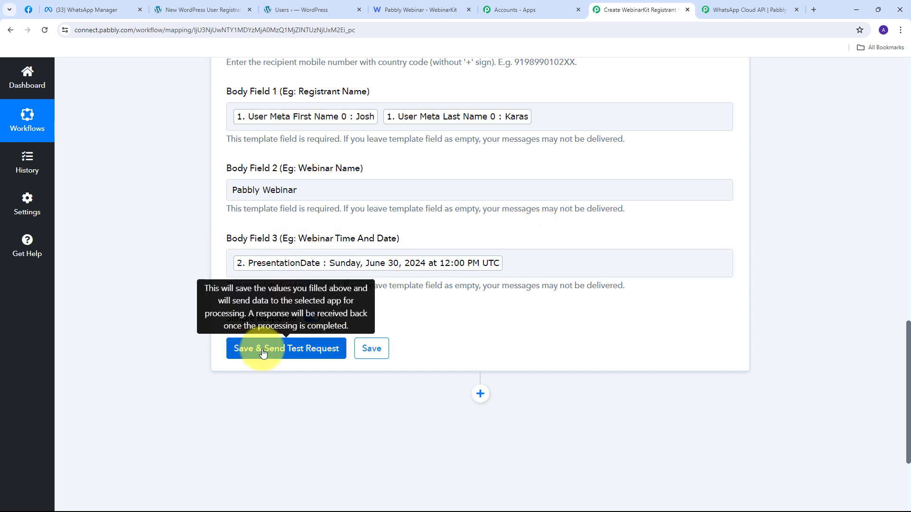
Step: Save the WhatsApp template step and send a test request, confirming the accepted status in the response
{"action": "scroll", "coordinate": [278, 353], "scroll_direction": "down", "scroll_amount": 1}
{"action": "left_click", "coordinate": [289, 292]}
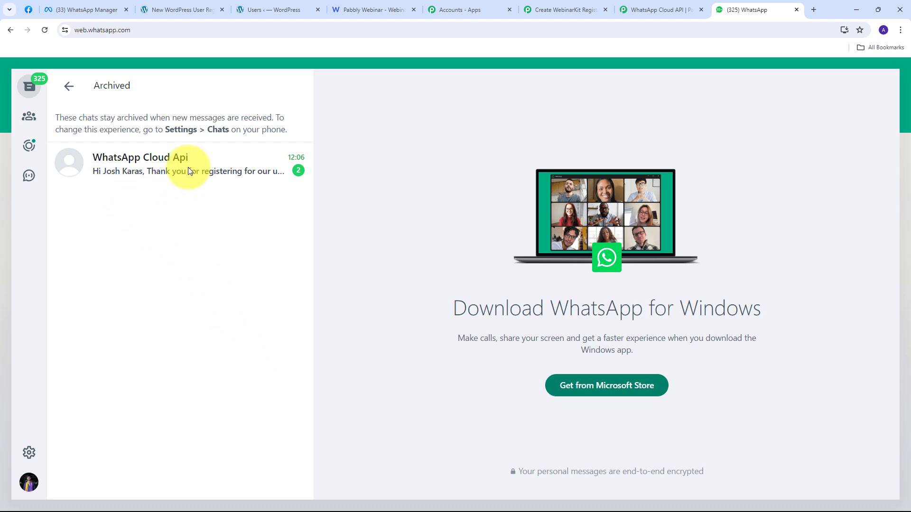
Step: Open the WhatsApp Cloud Api chat and check the recipient's name in the thank-you-for-registering message
{"action": "left_click", "coordinate": [163, 164]}
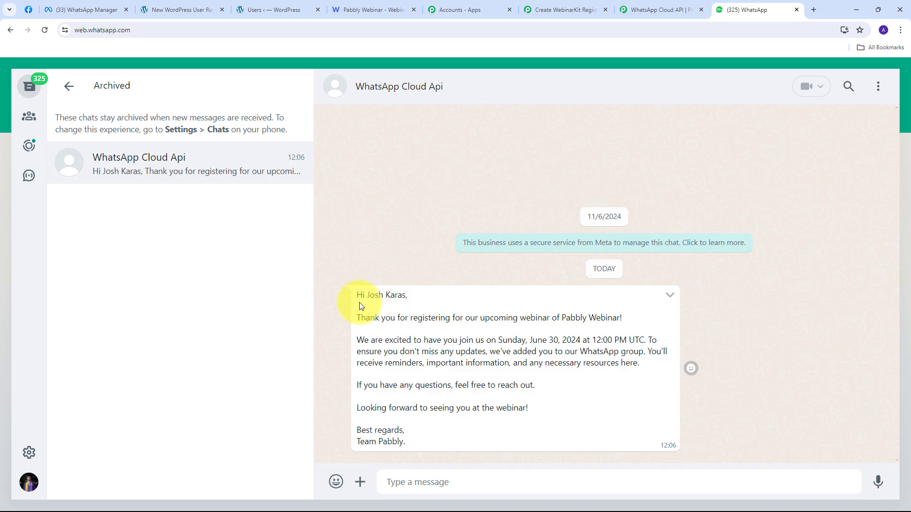
{"action": "left_click_drag", "start_coordinate": [367, 295], "coordinate": [407, 296]}
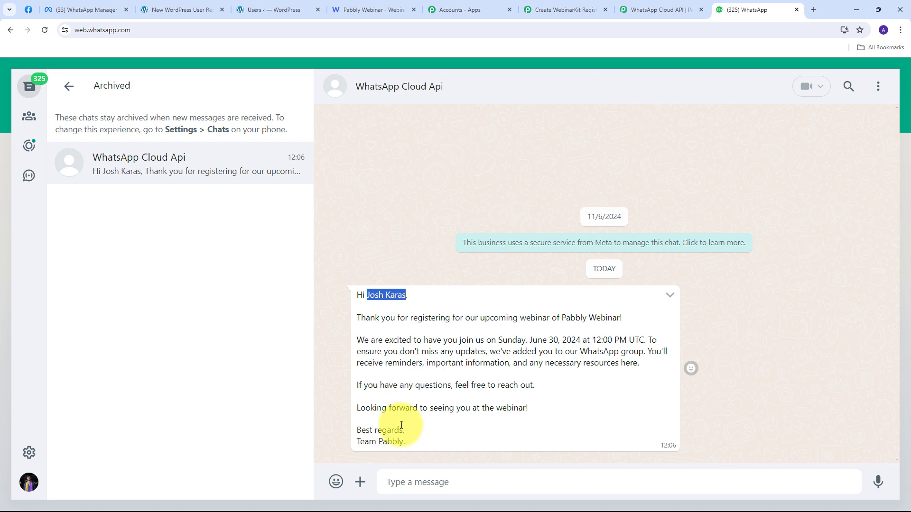
{"action": "left_click", "coordinate": [392, 359]}
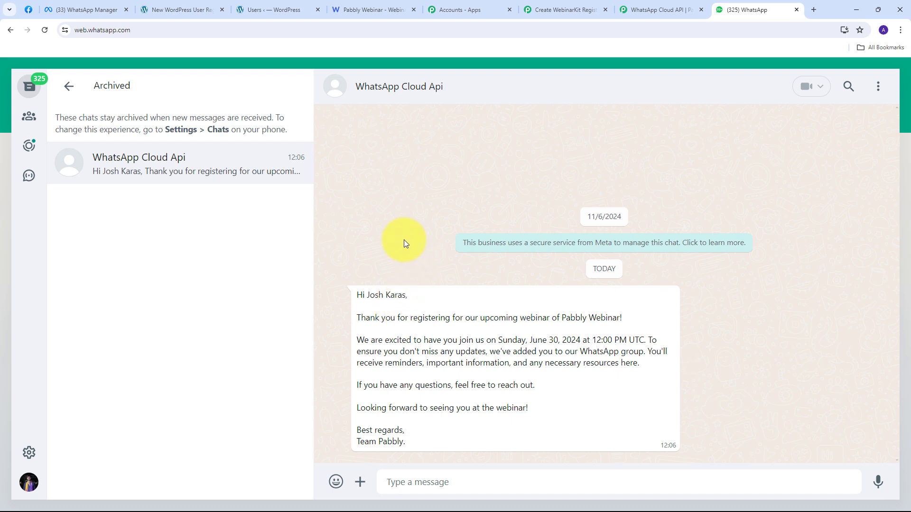
{"action": "left_click", "coordinate": [283, 9]}
Step: Compare the WebinarKit registrant's phone number with the WhatsApp chat by switching between the open tabs
{"action": "left_click", "coordinate": [342, 5]}
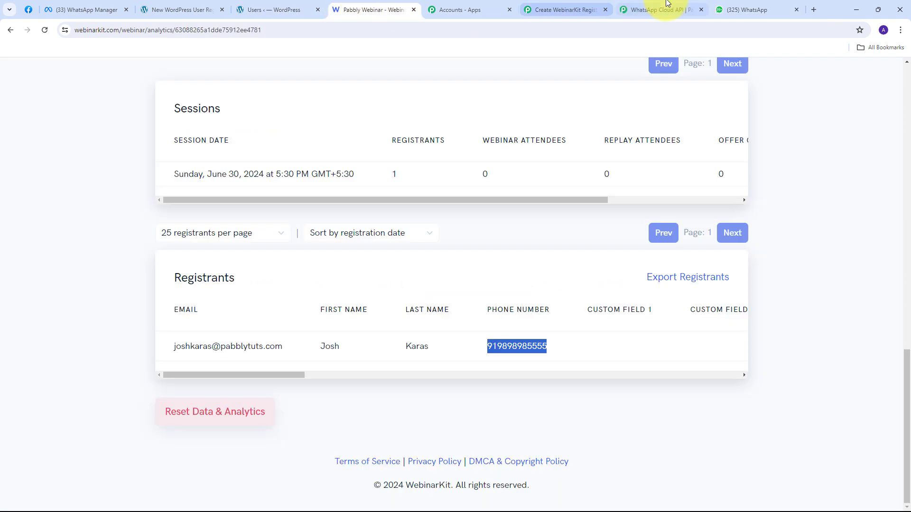
{"action": "left_click", "coordinate": [745, 4]}
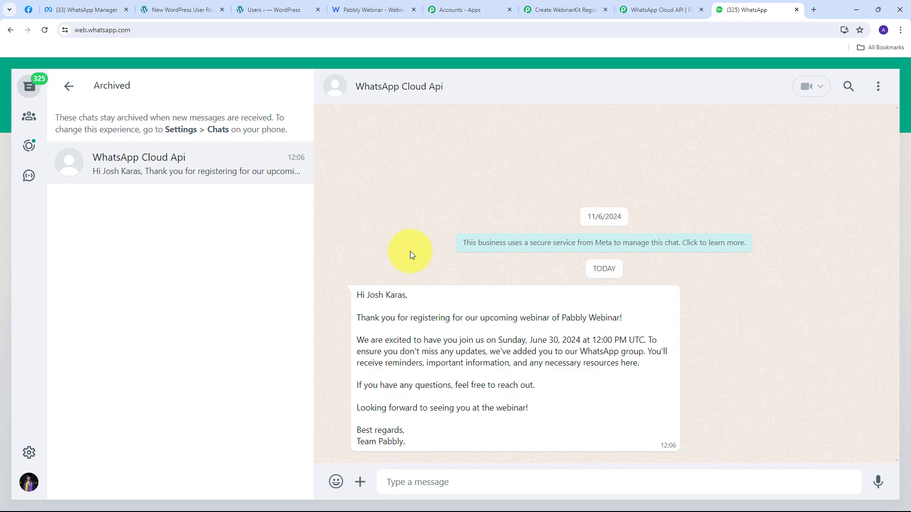
{"action": "left_click", "coordinate": [280, 9]}
{"action": "left_click", "coordinate": [370, 10]}
{"action": "left_click", "coordinate": [718, 7]}
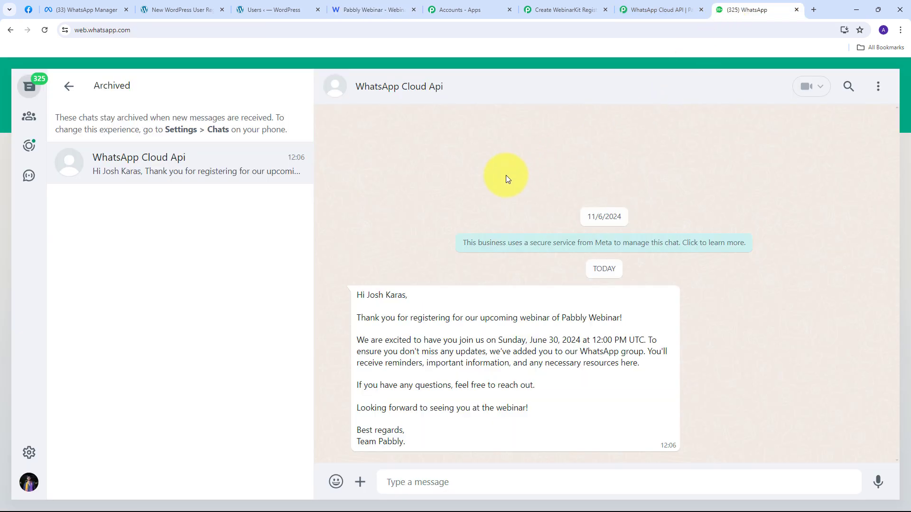
{"action": "left_click", "coordinate": [597, 4]}
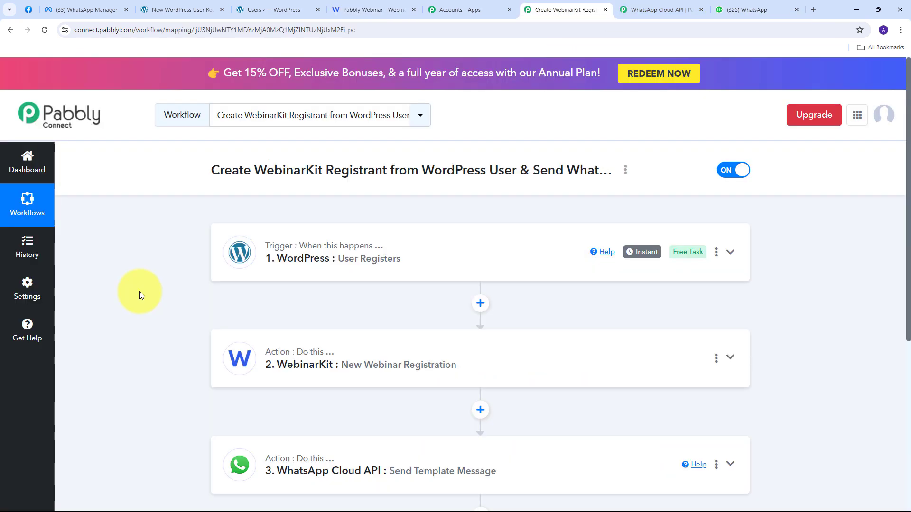
{"action": "scroll", "coordinate": [137, 289], "scroll_direction": "down", "scroll_amount": 1}
{"action": "scroll", "coordinate": [130, 283], "scroll_direction": "up", "scroll_amount": 1}
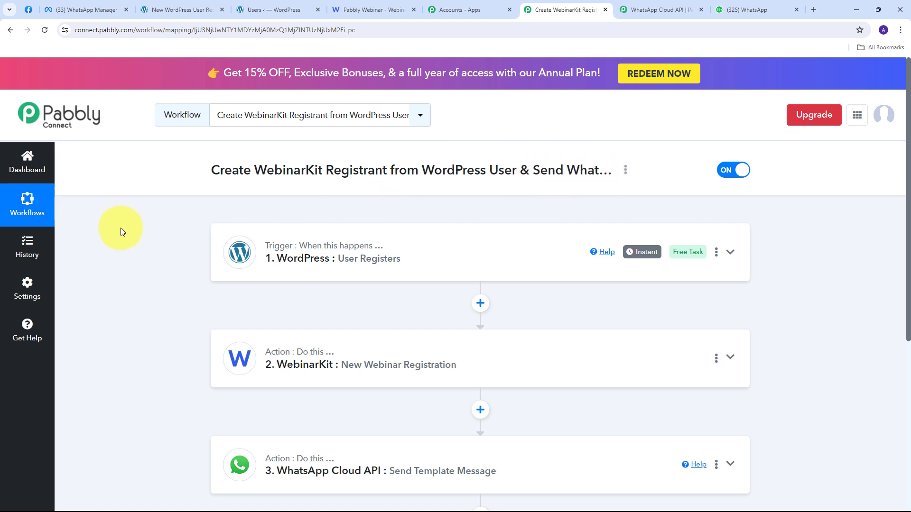
{"action": "scroll", "coordinate": [164, 202], "scroll_direction": "down", "scroll_amount": 1}
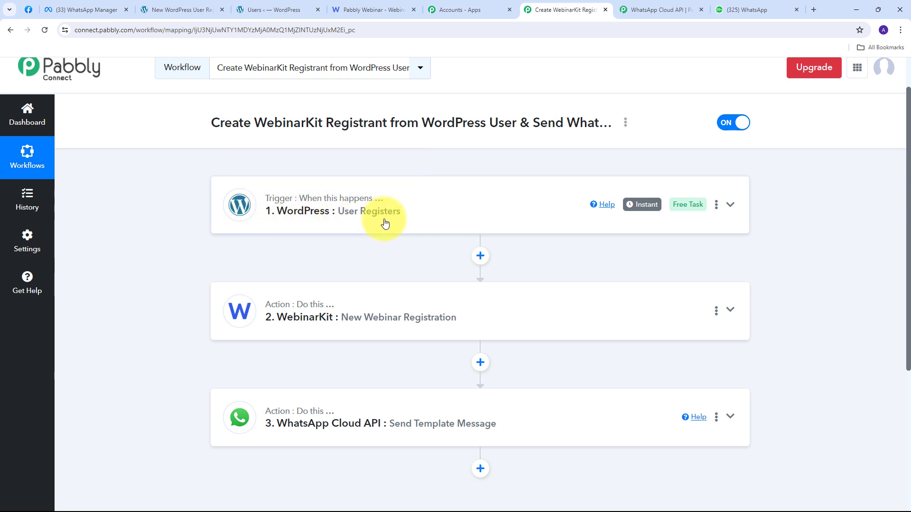
{"action": "scroll", "coordinate": [152, 200], "scroll_direction": "down", "scroll_amount": 1}
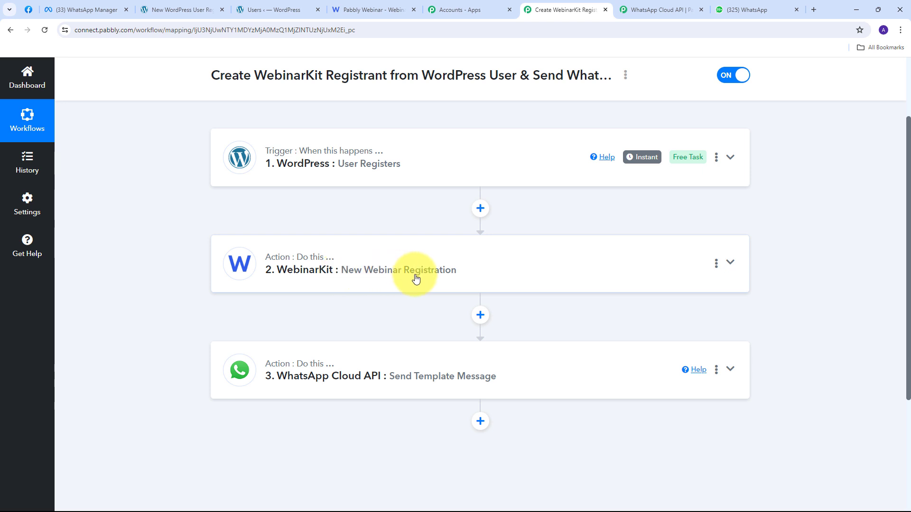
{"action": "scroll", "coordinate": [209, 273], "scroll_direction": "down", "scroll_amount": 1}
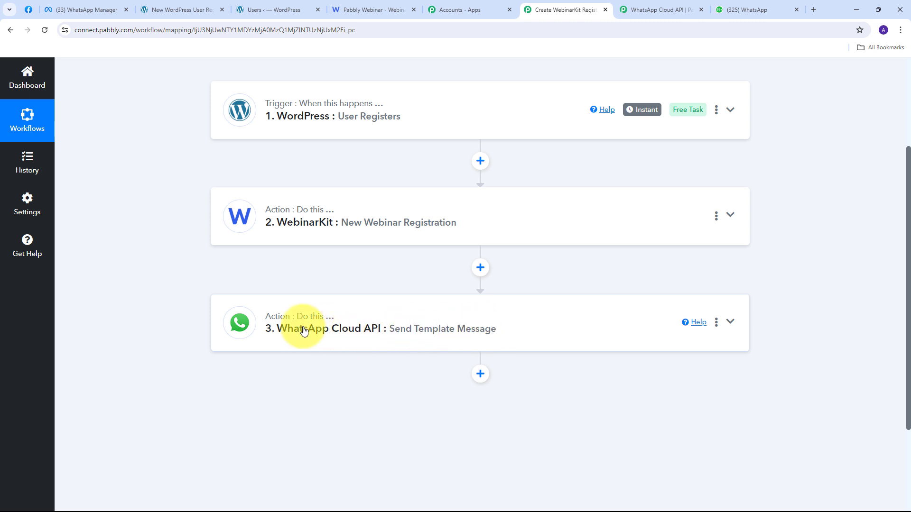
{"action": "scroll", "coordinate": [249, 307], "scroll_direction": "up", "scroll_amount": 2}
{"action": "scroll", "coordinate": [247, 306], "scroll_direction": "up", "scroll_amount": 1}
{"action": "scroll", "coordinate": [218, 310], "scroll_direction": "down", "scroll_amount": 1}
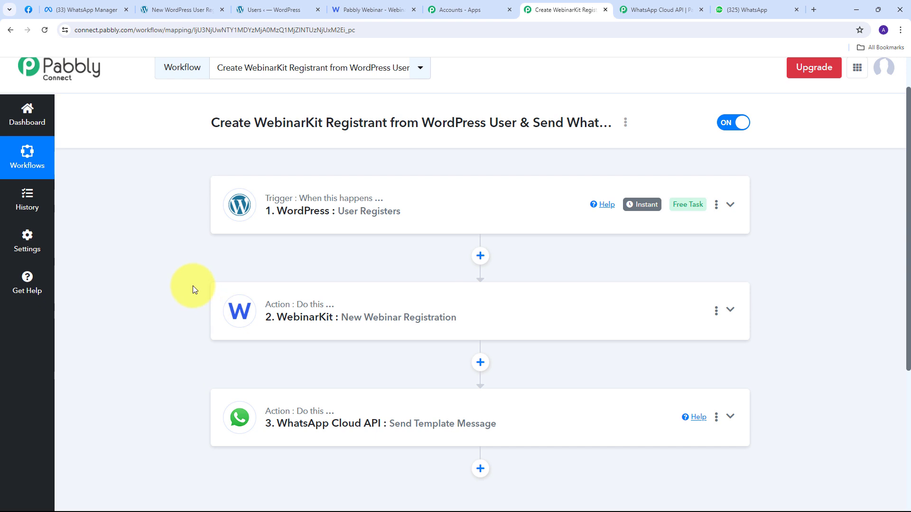